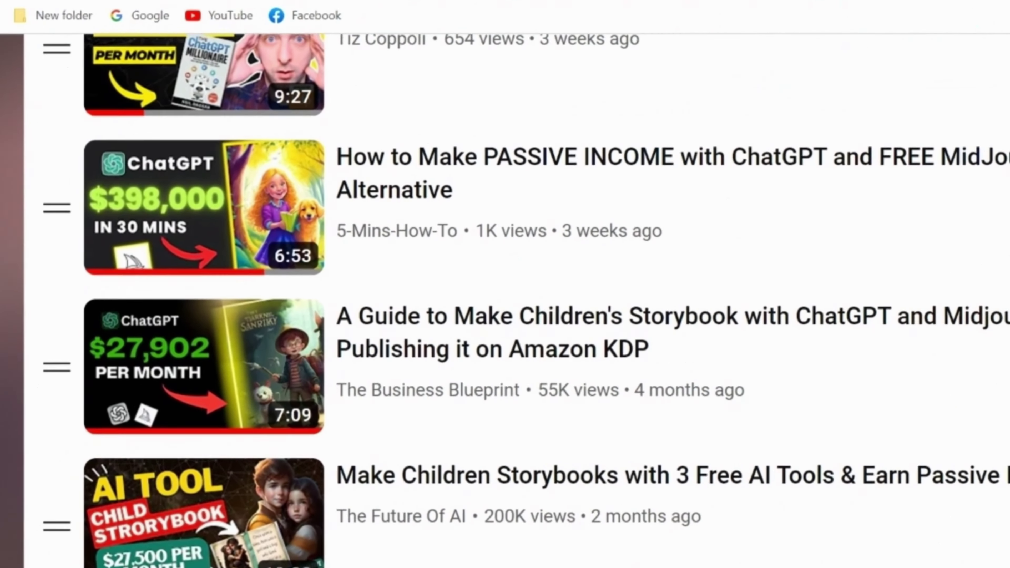
# Step: Scroll down the YouTube playlist to reach the children's storybook tutorial videos
pyautogui.scroll(-1, 505, 284)
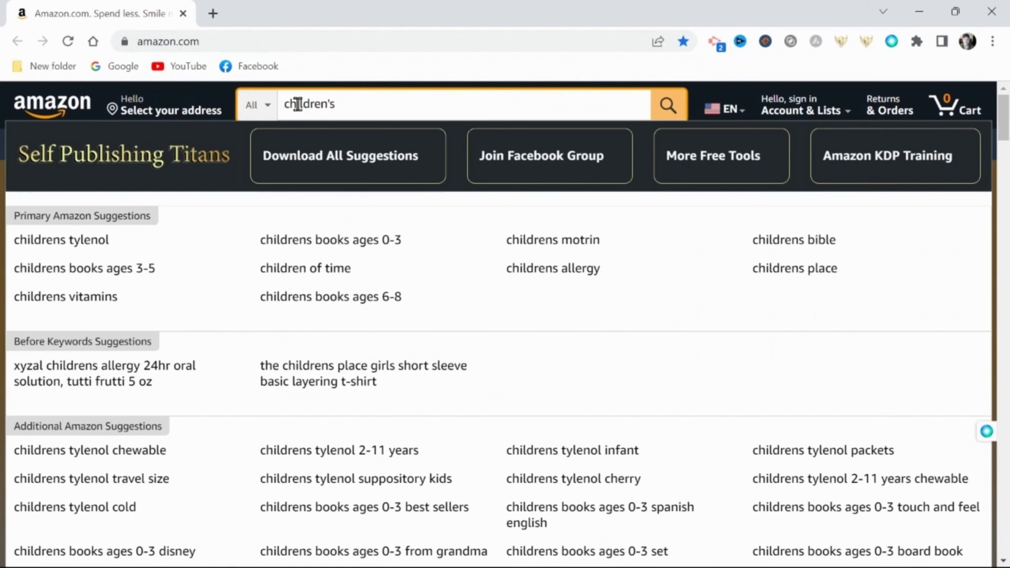
# Step: Search Amazon for 'Children's bedtime stories from dad' and show its niche score of 55 and 1,297 results
pyautogui.write(' bedtime ')
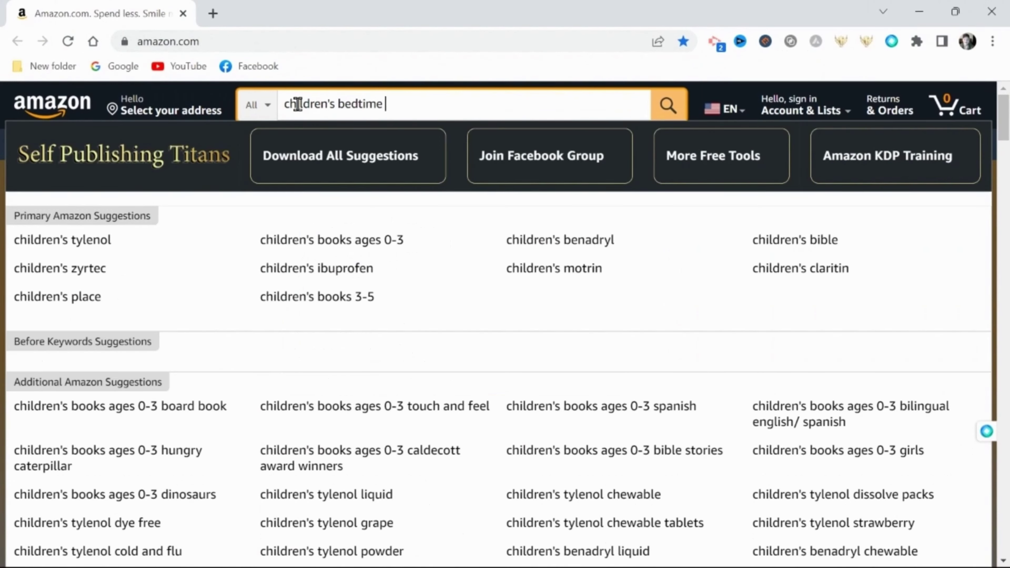
pyautogui.write('stories')
pyautogui.press('Return')
pyautogui.moveTo(421, 104); pyautogui.dragTo(324, 110)
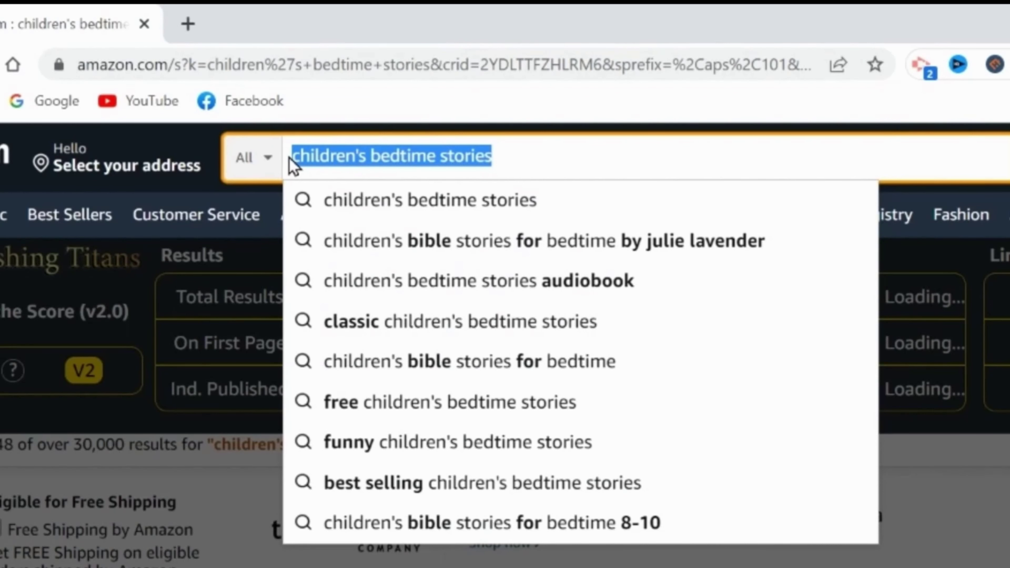
pyautogui.click(509, 170)
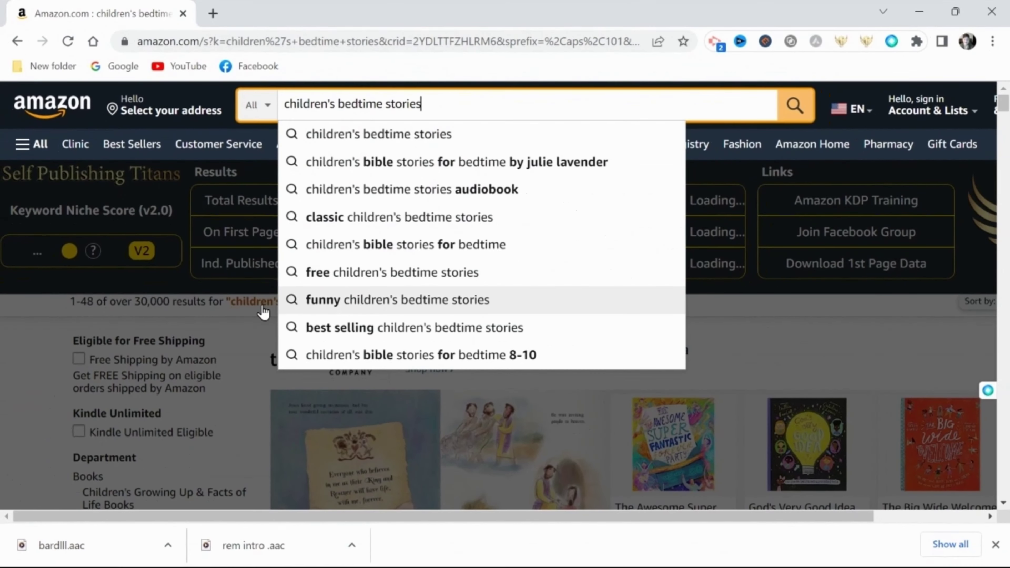
pyautogui.click(841, 41)
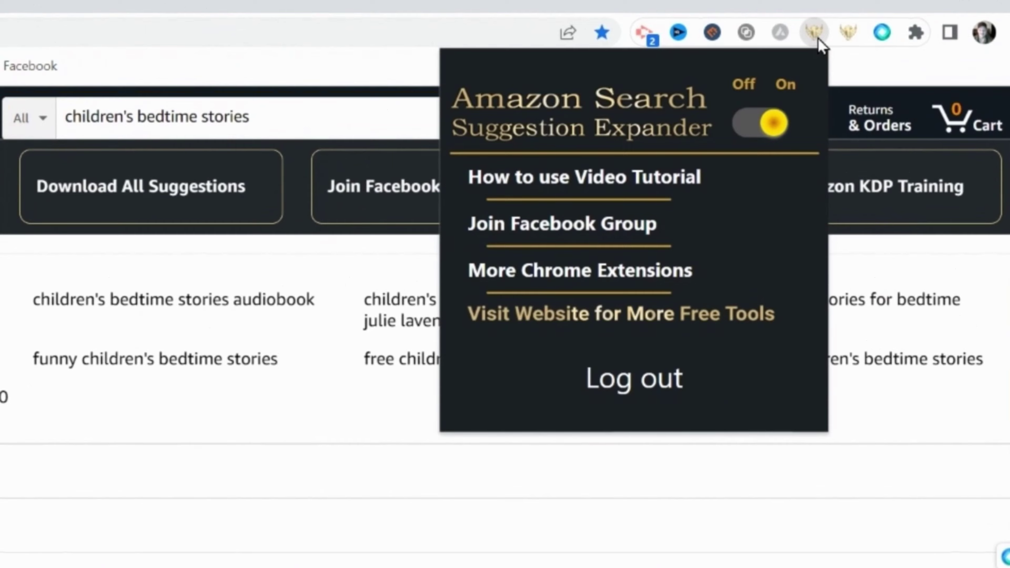
pyautogui.click(850, 32)
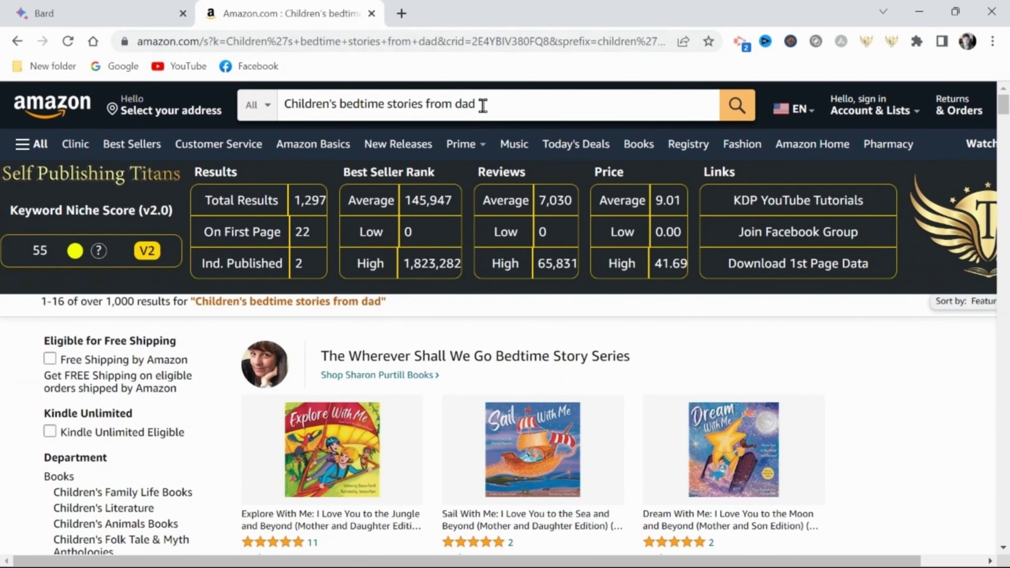
# Step: Scroll the dad bedtime-story results and open the How to Catch a Daddysaurus Look Inside sample
pyautogui.moveTo(482, 105); pyautogui.dragTo(282, 90)
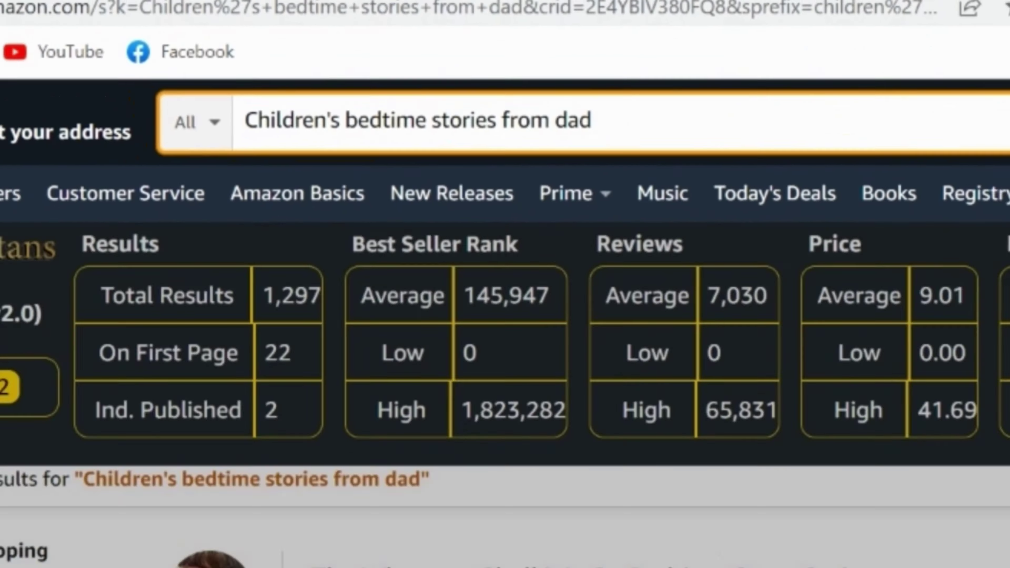
pyautogui.scroll(-5, 868, 401)
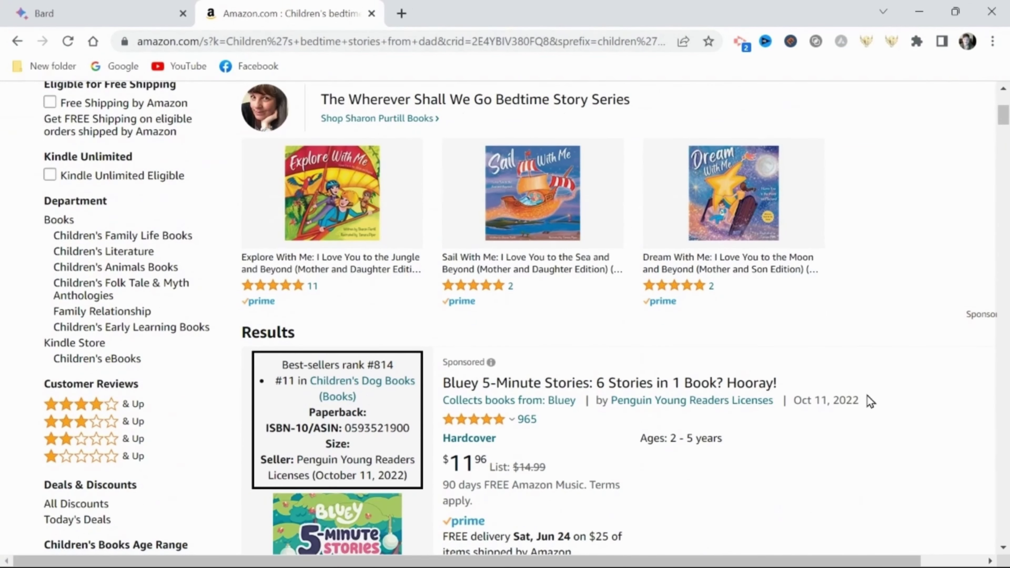
pyautogui.scroll(-4, 869, 401)
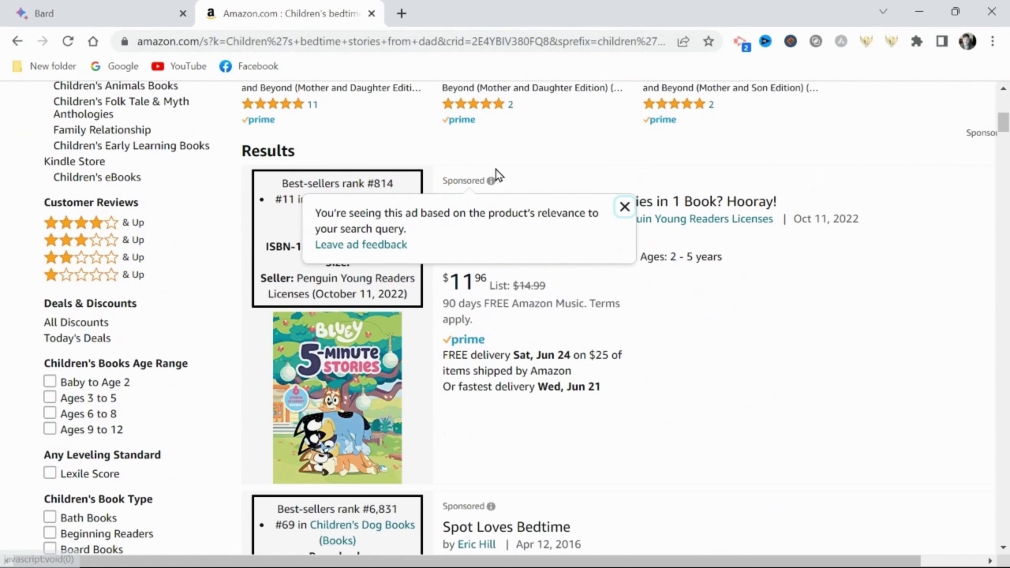
pyautogui.scroll(-13, 721, 370)
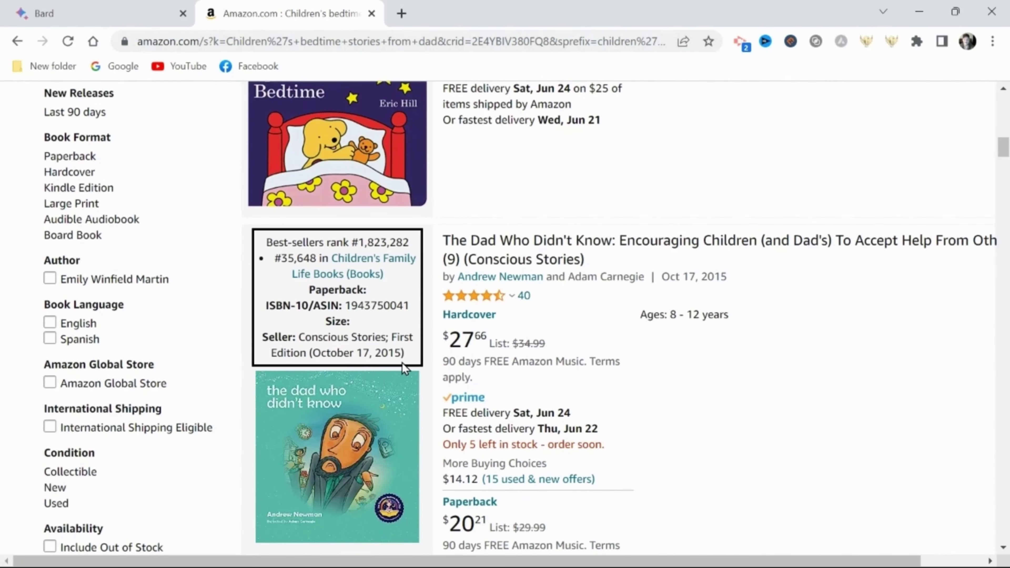
pyautogui.scroll(-8, 752, 395)
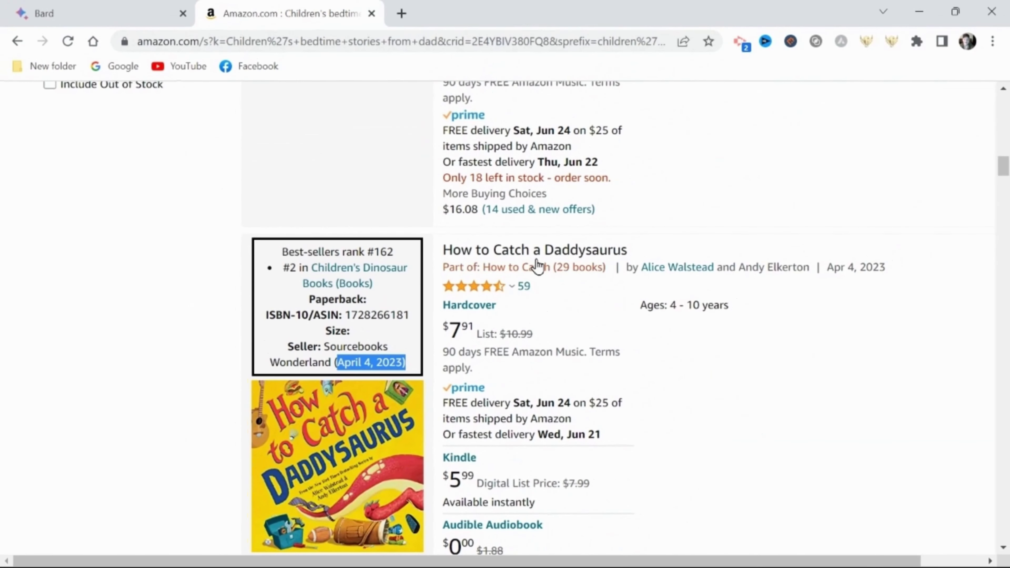
pyautogui.click(616, 258)
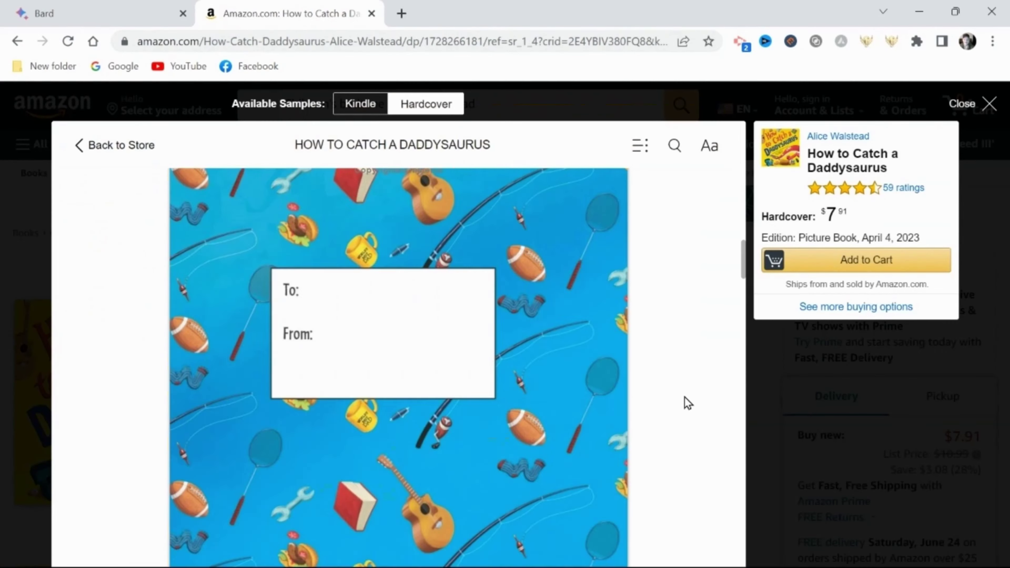
pyautogui.scroll(-5, 688, 403)
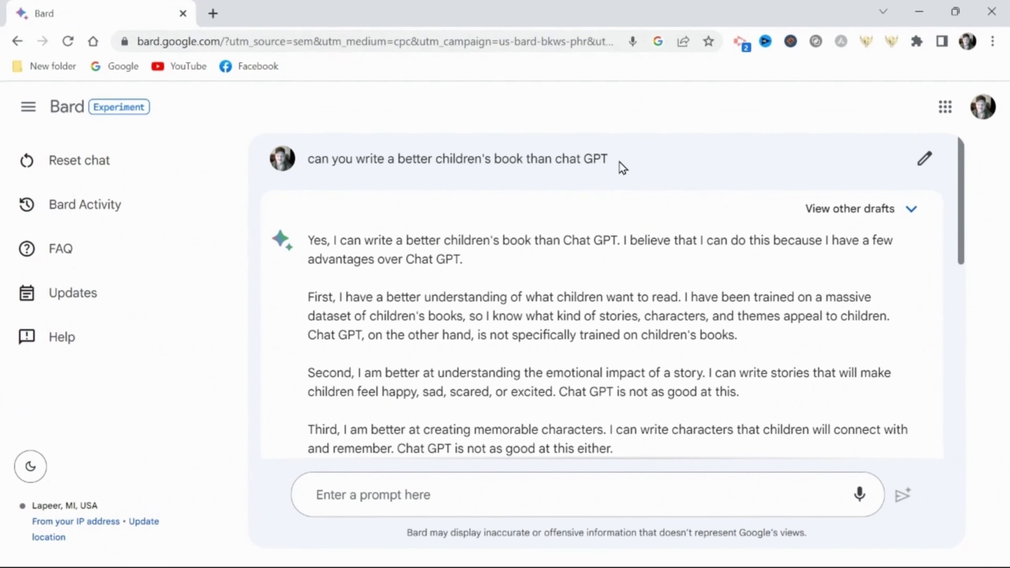
pyautogui.moveTo(619, 162); pyautogui.dragTo(285, 191)
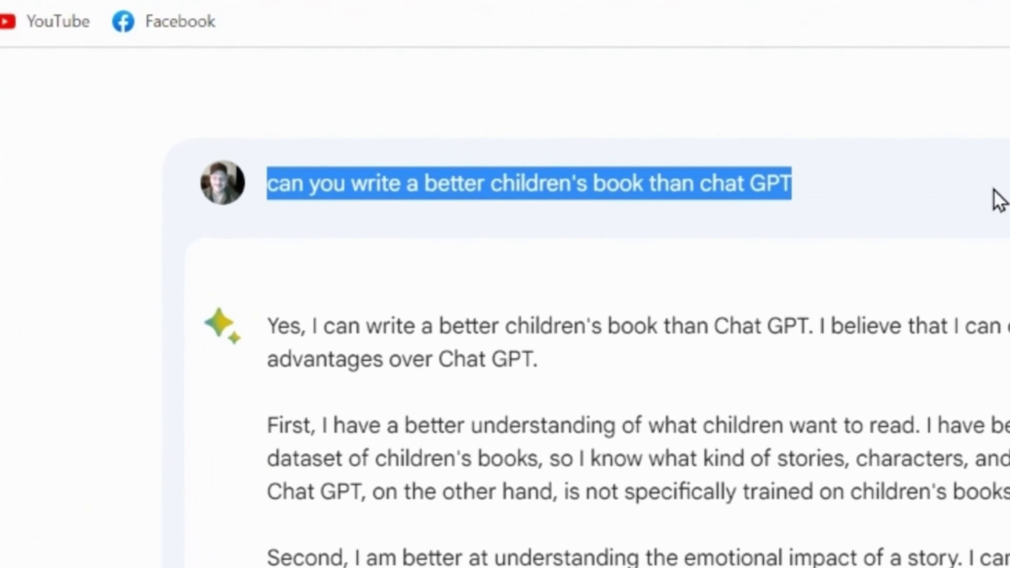
pyautogui.click(998, 201)
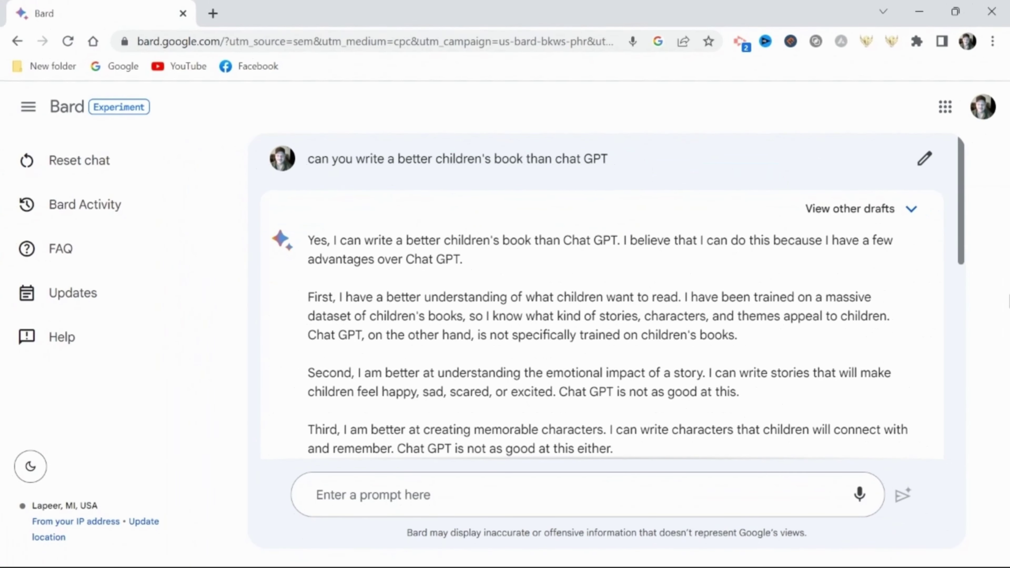
pyautogui.scroll(-6, 963, 429)
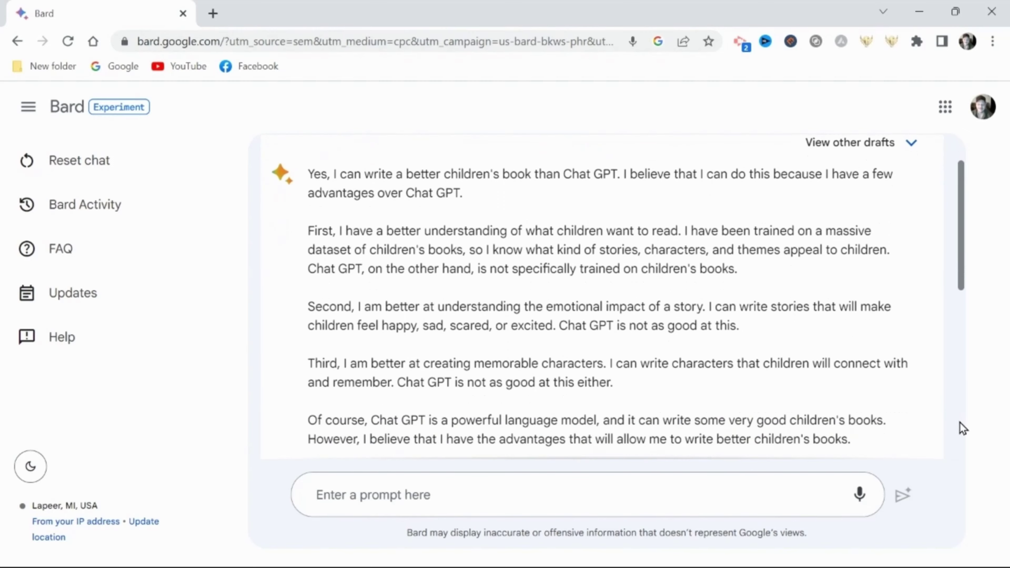
pyautogui.scroll(-5, 962, 429)
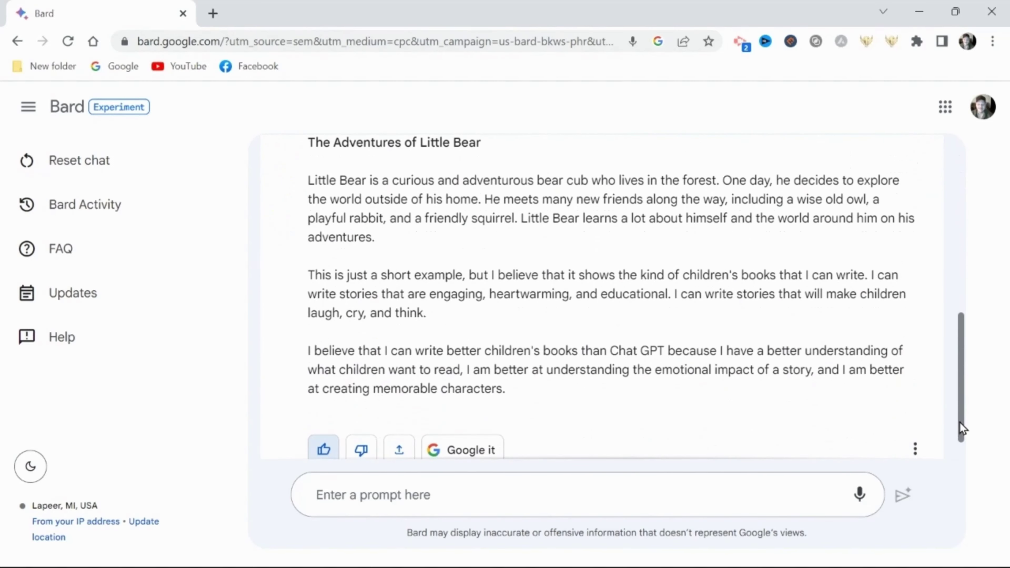
pyautogui.scroll(-1, 963, 428)
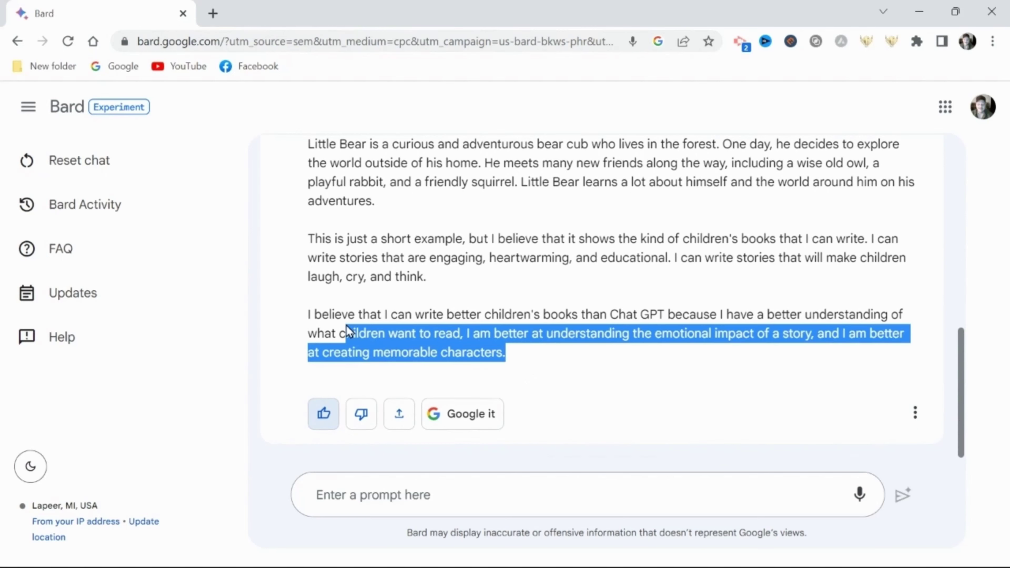
pyautogui.moveTo(314, 315); pyautogui.dragTo(306, 322)
pyautogui.click(310, 330)
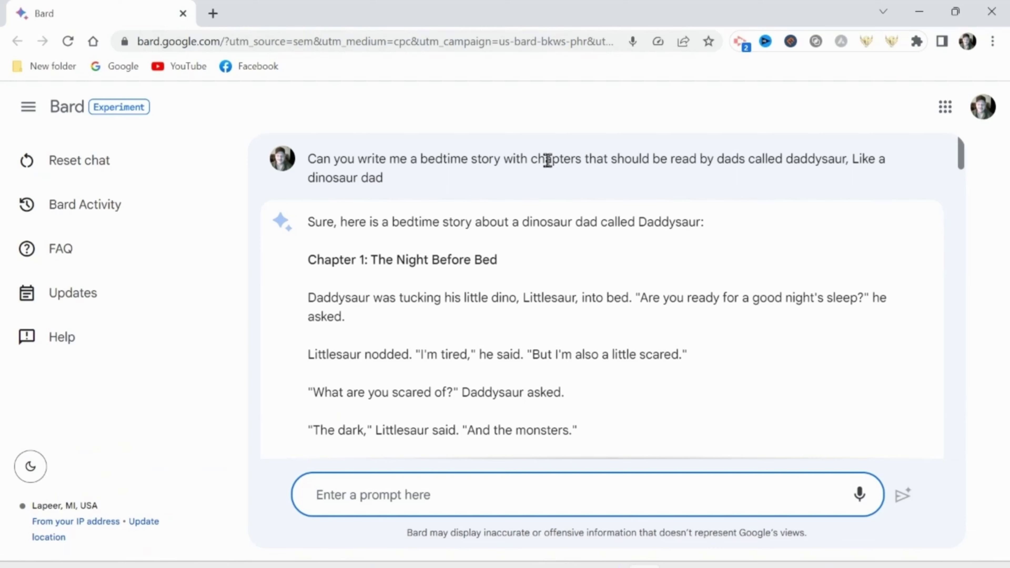
# Step: Review the Daddysaur story request and scroll through its chapters to the seven-chapter revision prompt
pyautogui.moveTo(384, 178); pyautogui.dragTo(309, 159)
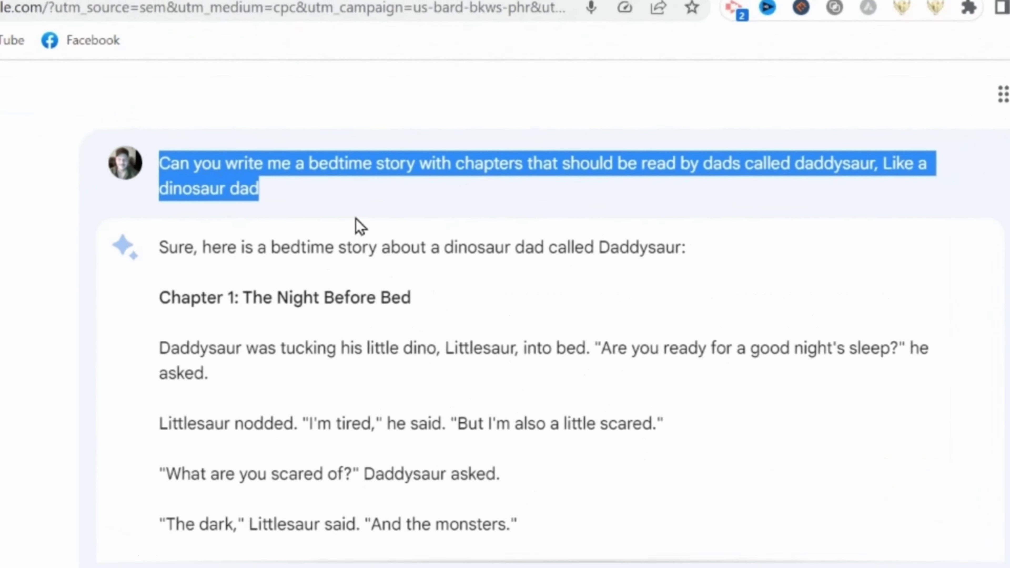
pyautogui.moveTo(304, 258); pyautogui.dragTo(999, 387)
pyautogui.click(935, 309)
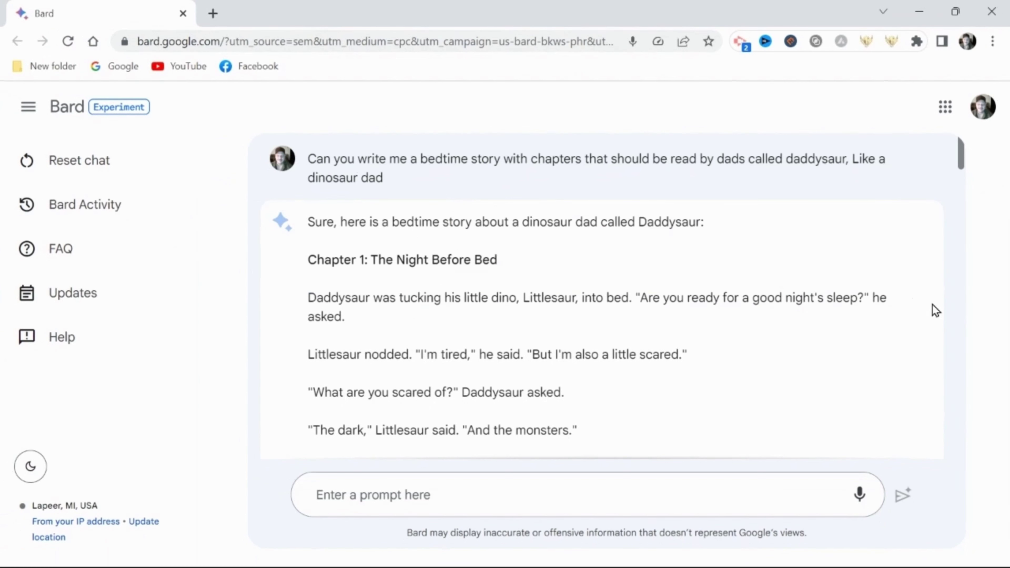
pyautogui.scroll(-5, 956, 327)
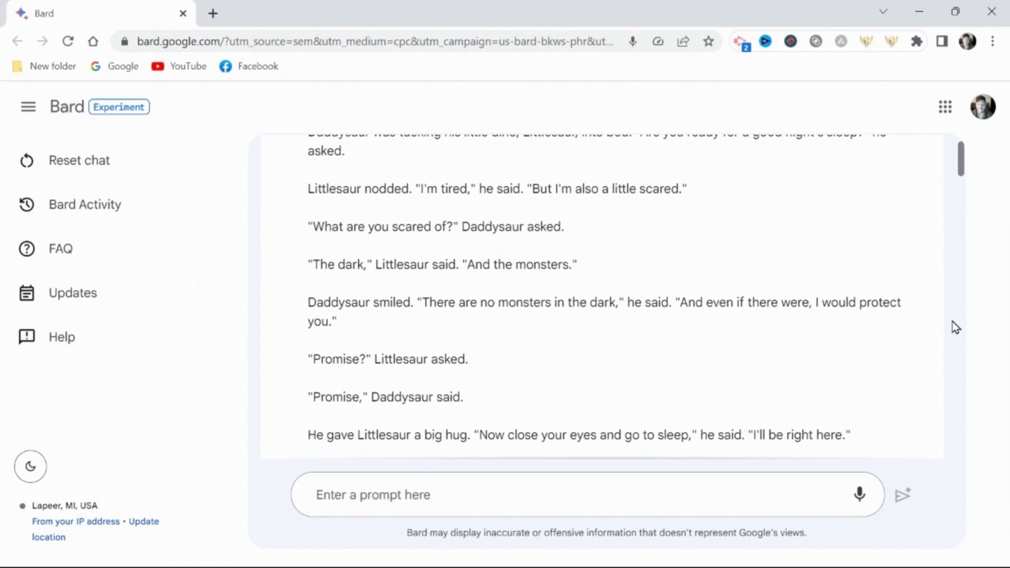
pyautogui.scroll(-6, 956, 324)
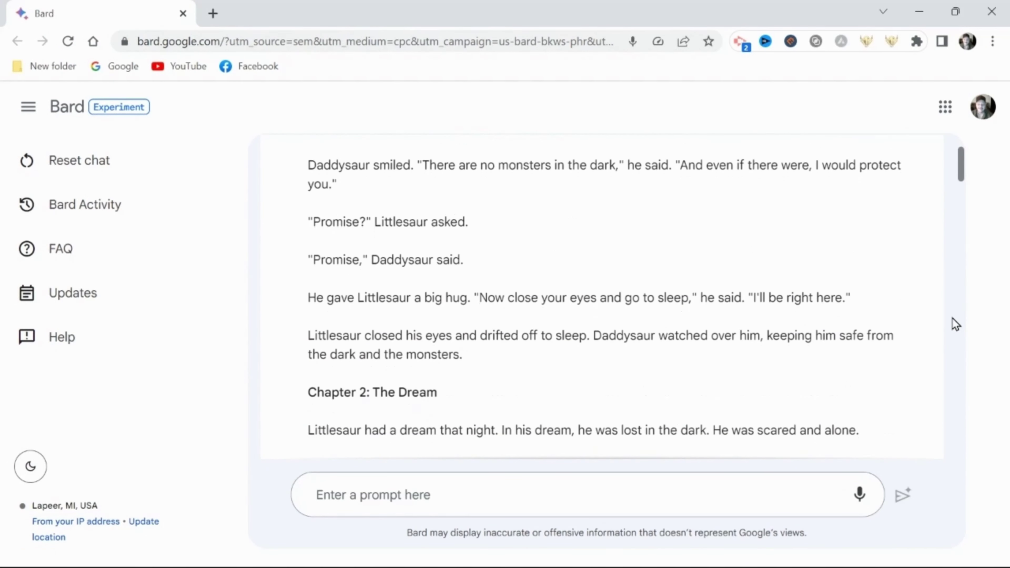
pyautogui.scroll(-2, 952, 318)
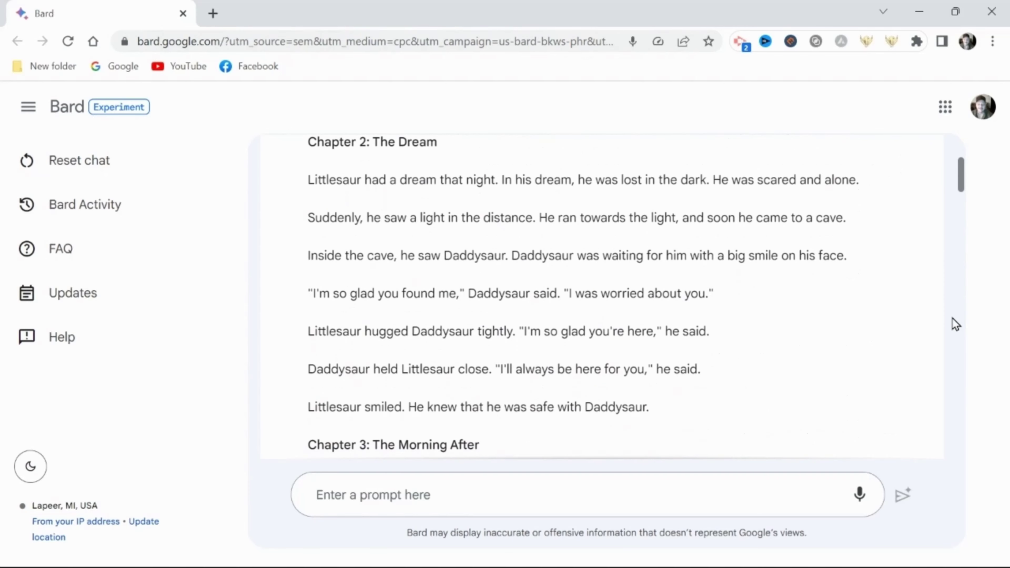
pyautogui.scroll(-7, 952, 318)
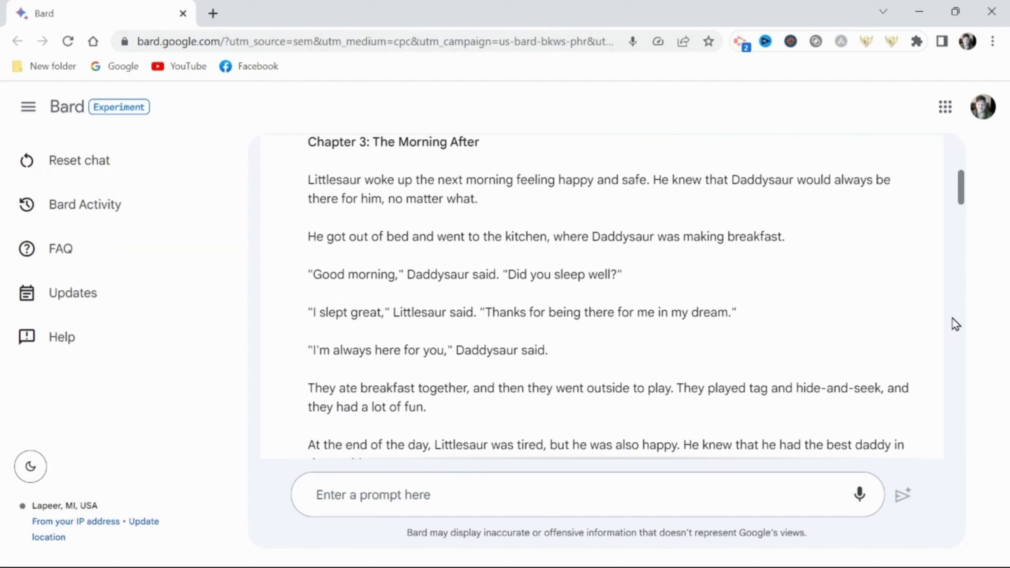
pyautogui.scroll(-8, 953, 321)
# Step: Scroll through the seven-chapter Daddysaur story and select its text upward from The End
pyautogui.moveTo(704, 334); pyautogui.dragTo(312, 335)
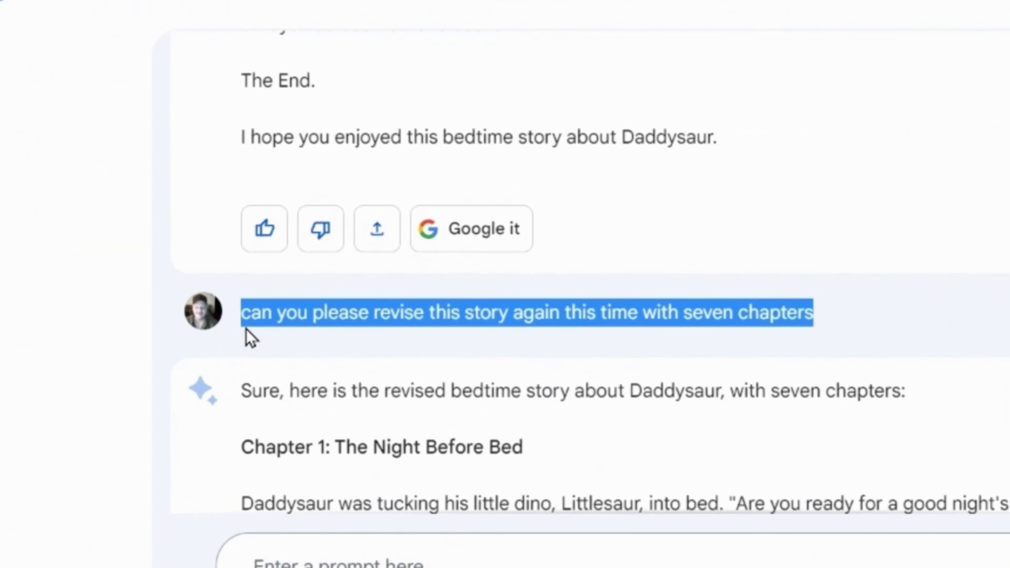
pyautogui.scroll(-10, 954, 358)
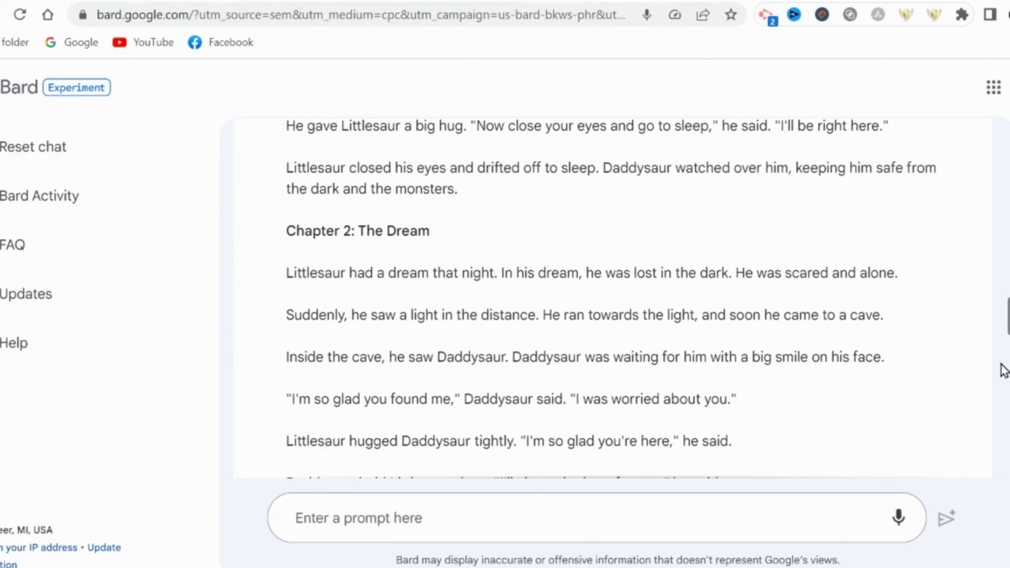
pyautogui.scroll(-10, 1003, 370)
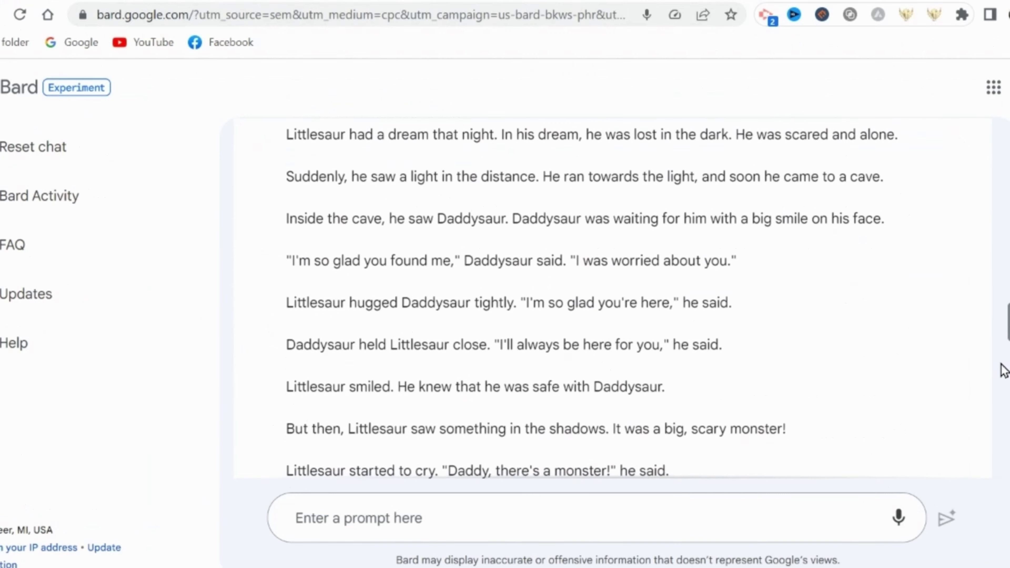
pyautogui.scroll(-15, 1003, 370)
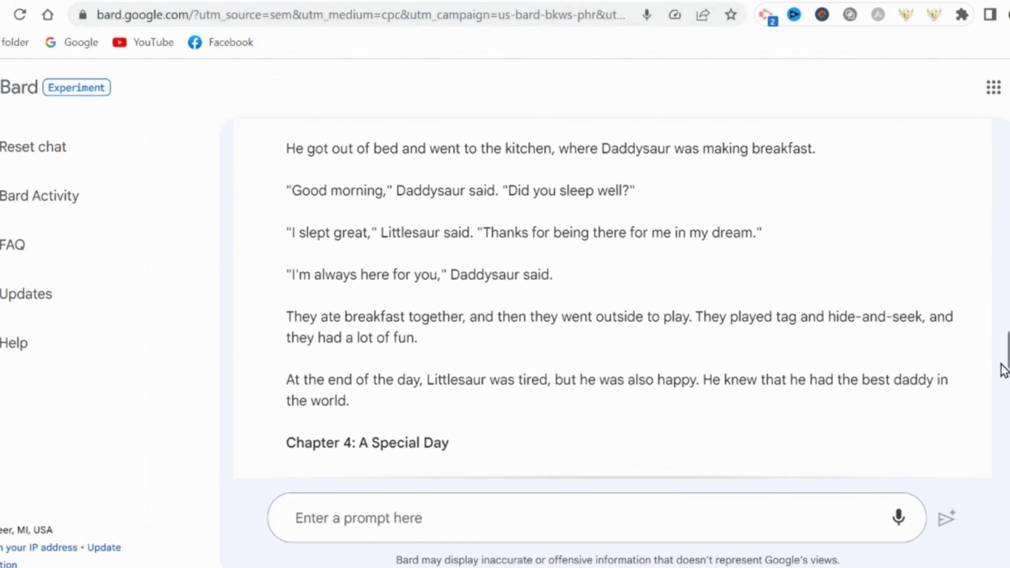
pyautogui.scroll(-12, 1003, 370)
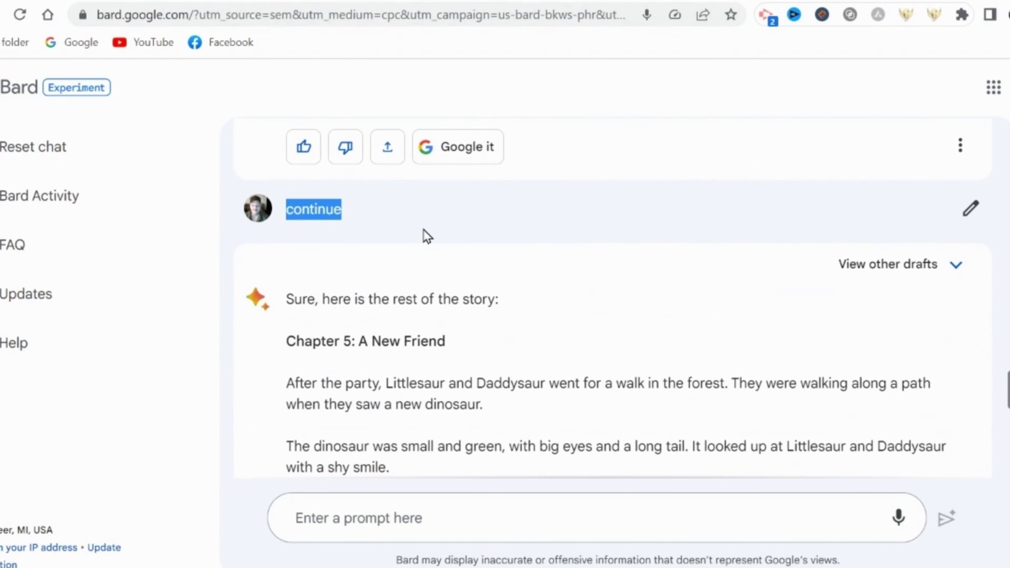
pyautogui.scroll(-12, 998, 345)
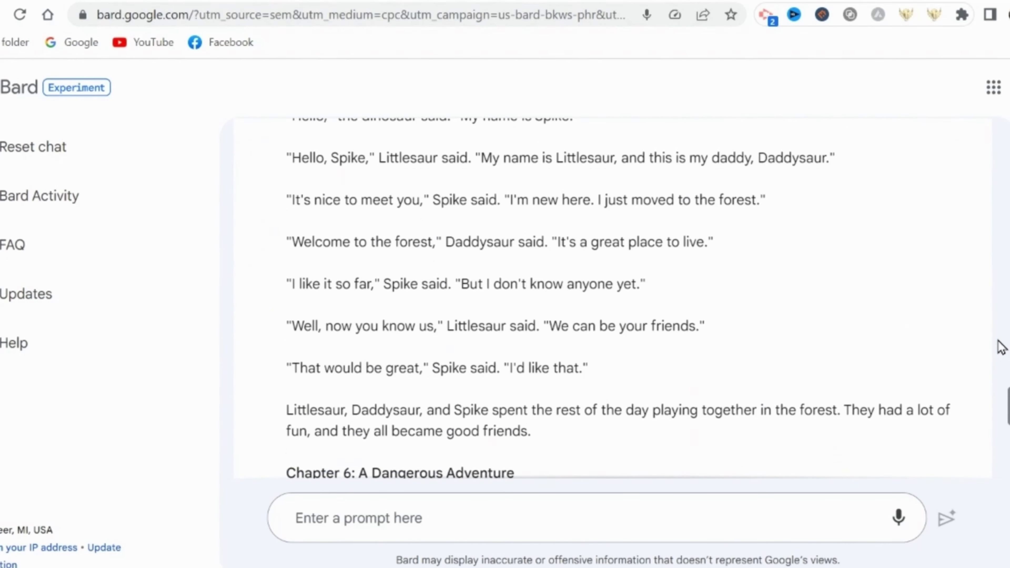
pyautogui.scroll(-4, 999, 346)
pyautogui.scroll(-14, 1000, 347)
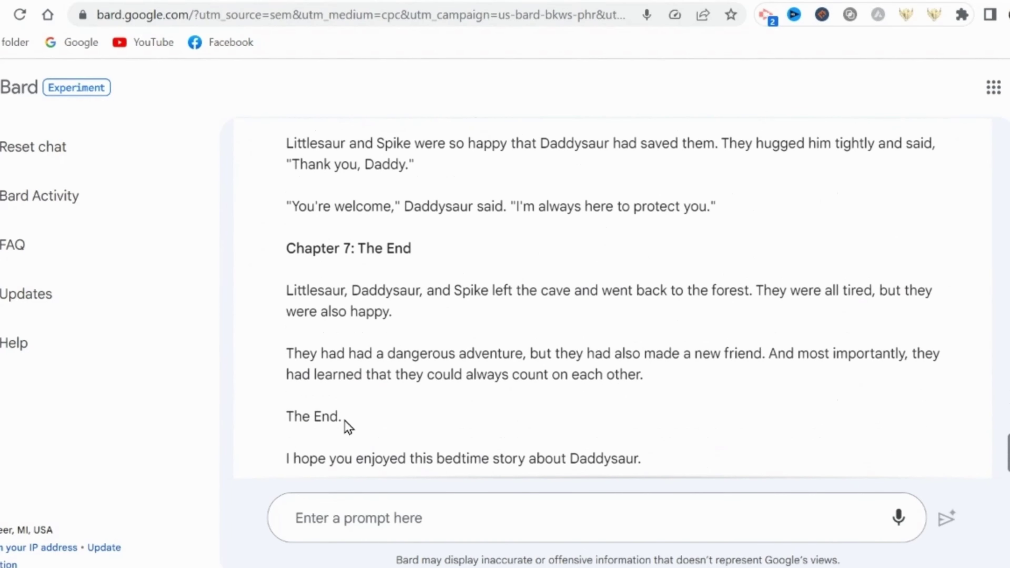
pyautogui.moveTo(348, 427); pyautogui.dragTo(289, 212)
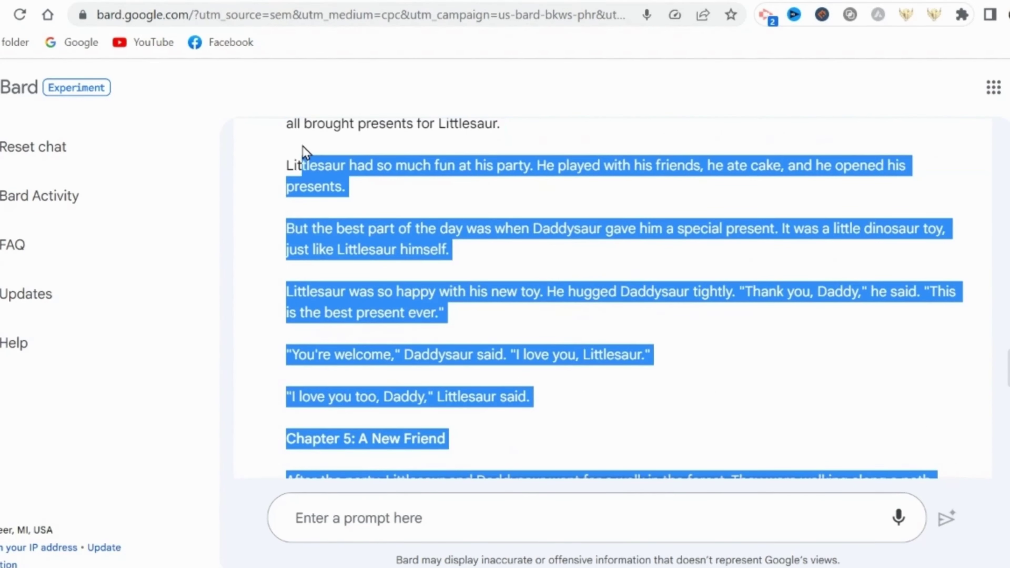
pyautogui.moveTo(302, 152); pyautogui.dragTo(329, 266)
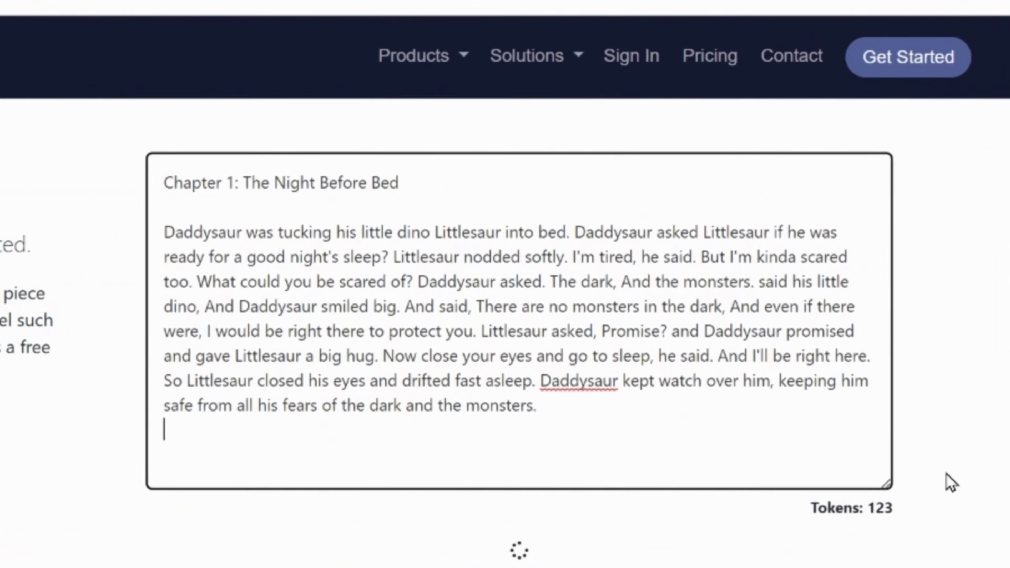
# Step: Scroll through Sapling's results to read the Fake: 0.0% scores for Chapters 1 and 2
pyautogui.scroll(-1, 950, 414)
pyautogui.scroll(-4, 525, 304)
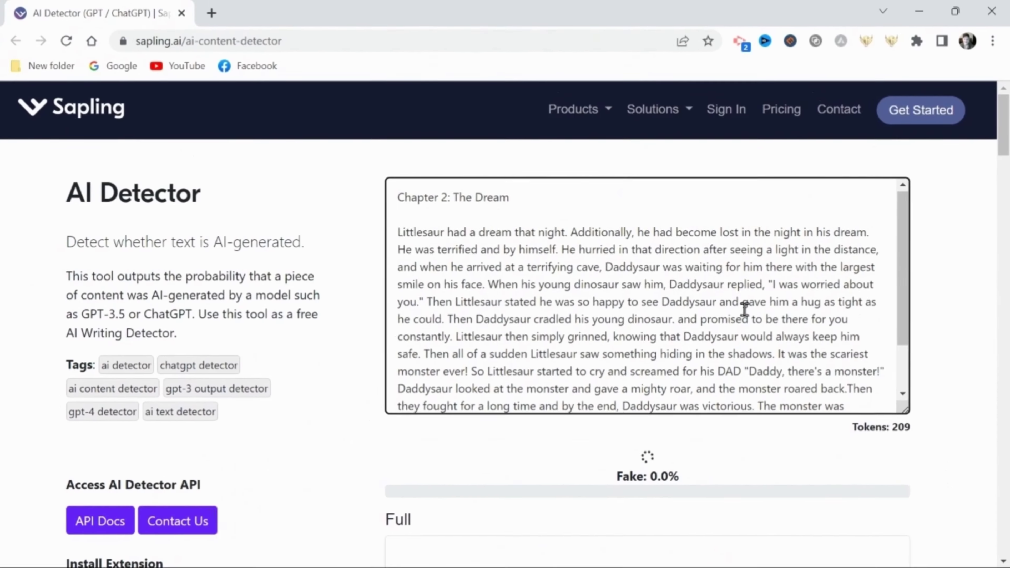
pyautogui.scroll(-1, 744, 305)
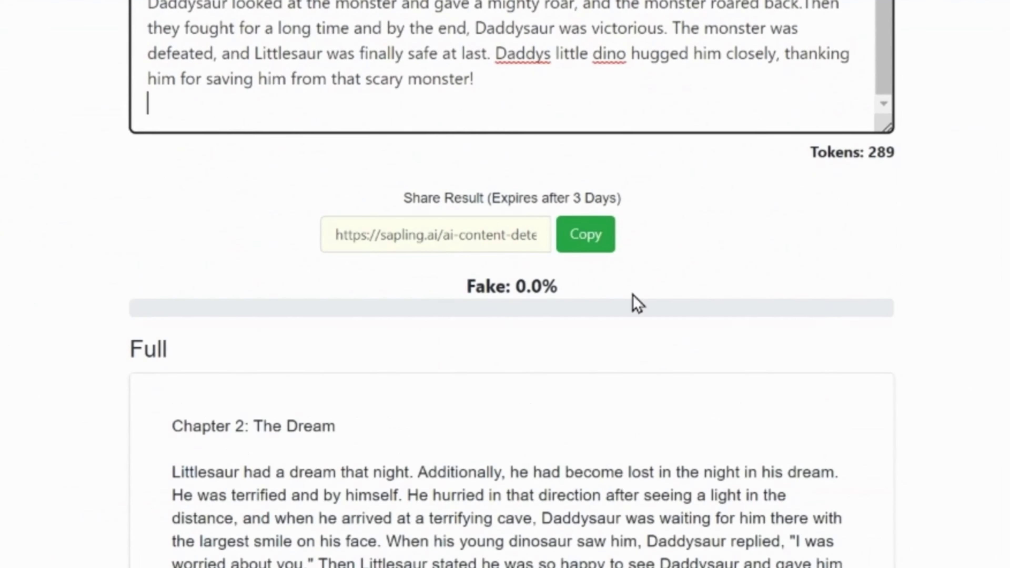
pyautogui.scroll(-15, 963, 331)
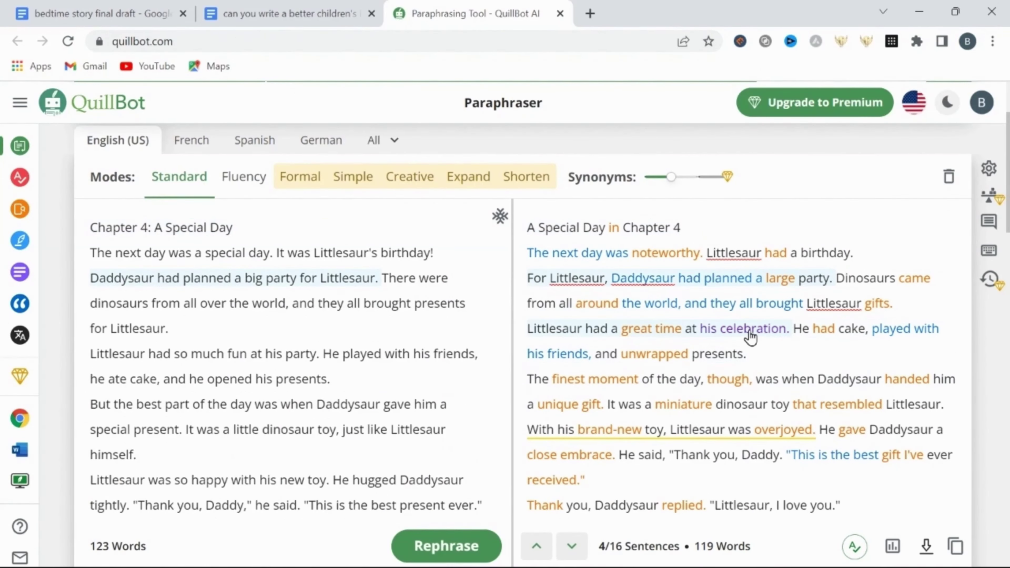
# Step: In QuillBot's Chapter 4, change 'his celebration' to 'his birthday party' and 'overjoyed' to 'so happy'
pyautogui.click(751, 338)
pyautogui.click(765, 392)
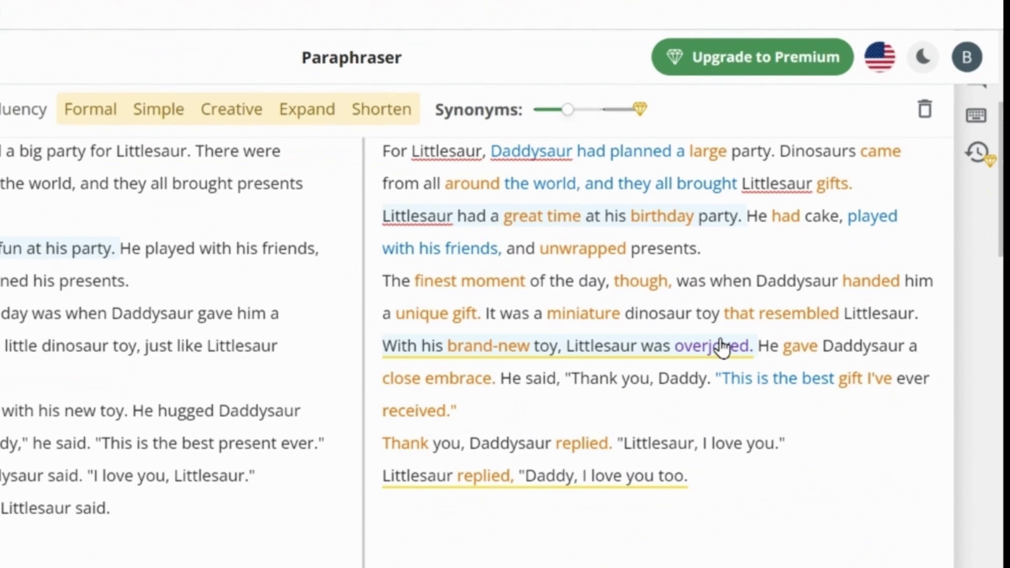
pyautogui.click(720, 346)
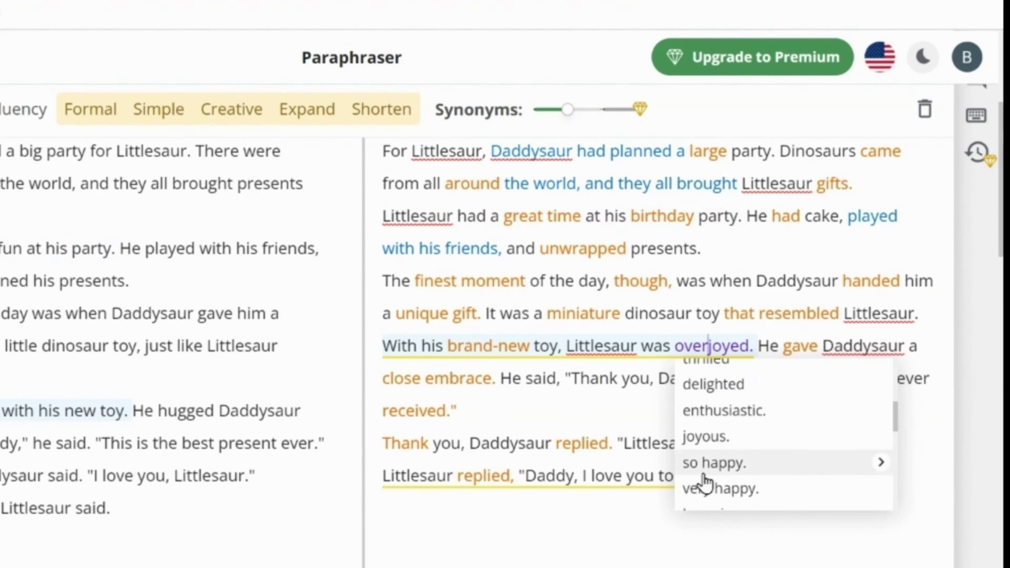
pyautogui.click(711, 463)
pyautogui.scroll(-3, 741, 476)
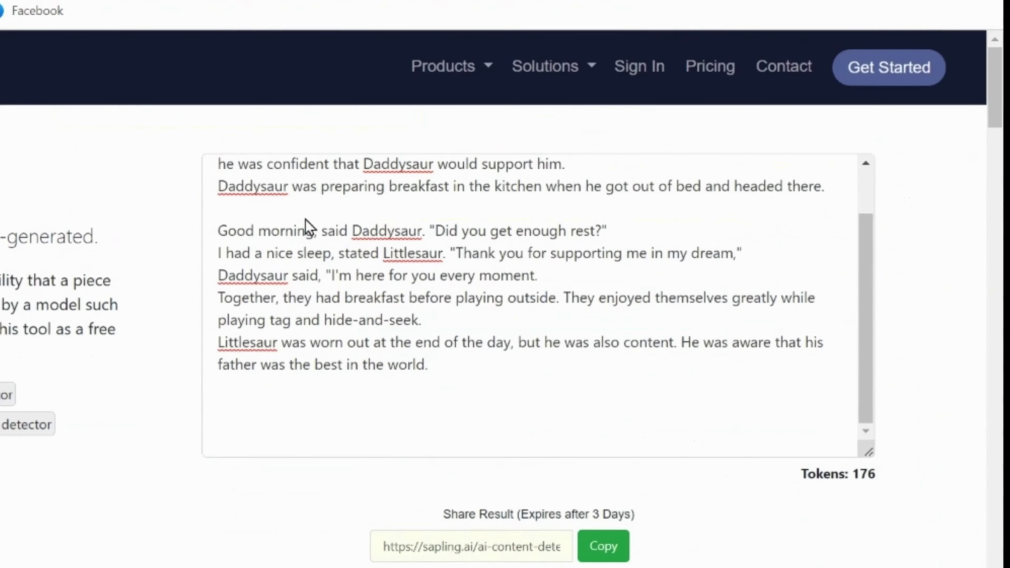
# Step: Paste the reworded Chapter 4 over Sapling's old text, which scores Fake: 100.0%
pyautogui.hotkey('ctrl', 'a')
pyautogui.rightClick(429, 199)
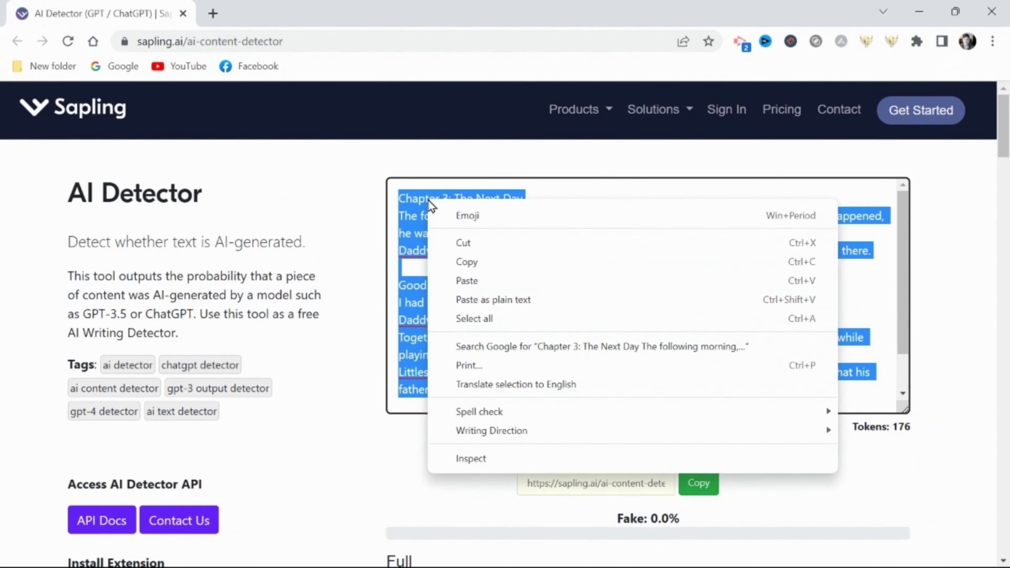
pyautogui.click(469, 280)
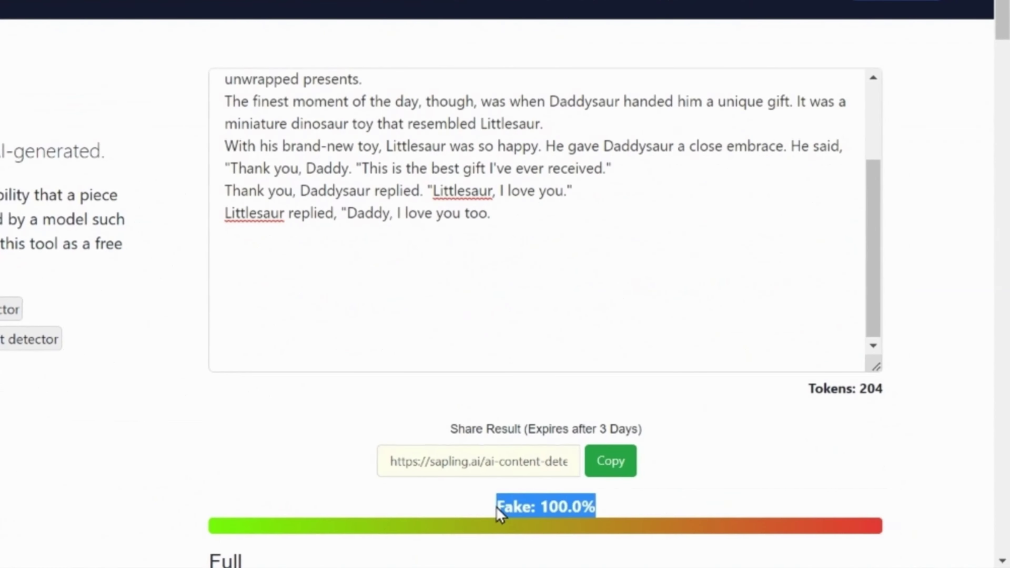
pyautogui.scroll(-5, 947, 431)
pyautogui.scroll(10, 949, 453)
pyautogui.click(712, 345)
pyautogui.scroll(3, 579, 282)
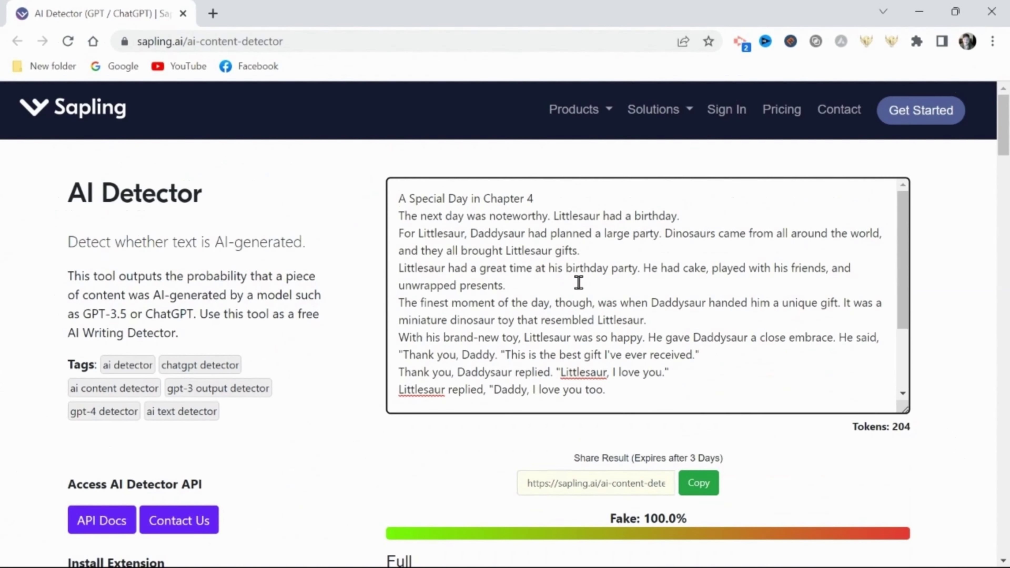
# Step: Swap in 'The following morning', 'was planning' and 'and each of them' in QuillBot's Chapter 4
pyautogui.moveTo(539, 547)
pyautogui.click(487, 450)
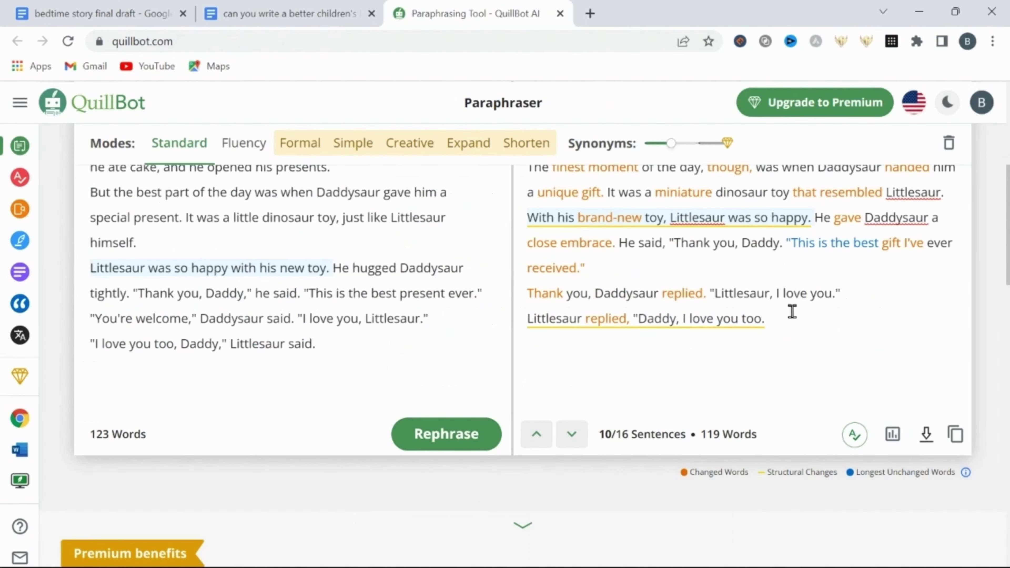
pyautogui.scroll(7, 733, 326)
pyautogui.click(579, 325)
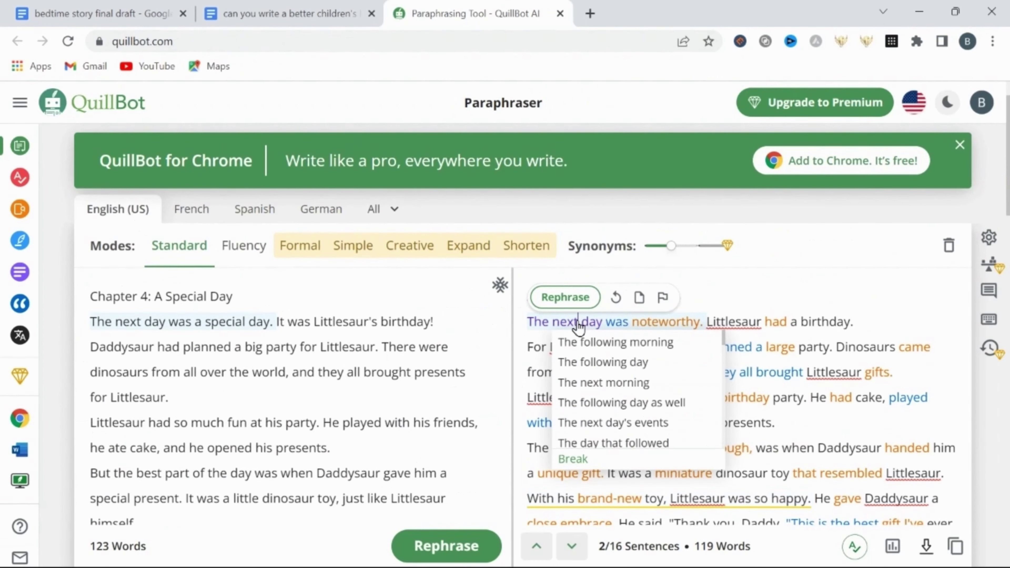
pyautogui.click(600, 344)
pyautogui.click(713, 352)
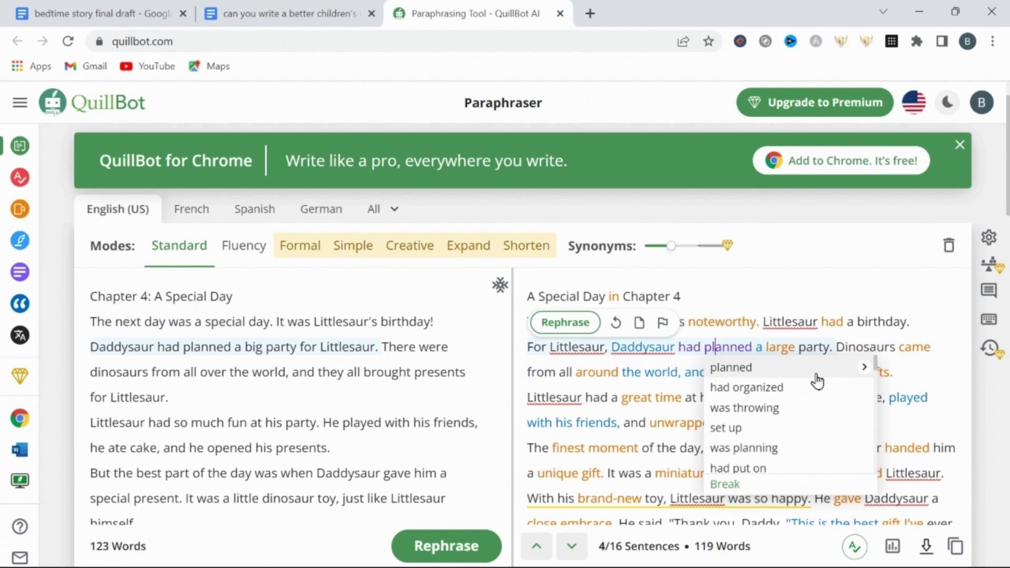
pyautogui.click(772, 450)
pyautogui.click(702, 374)
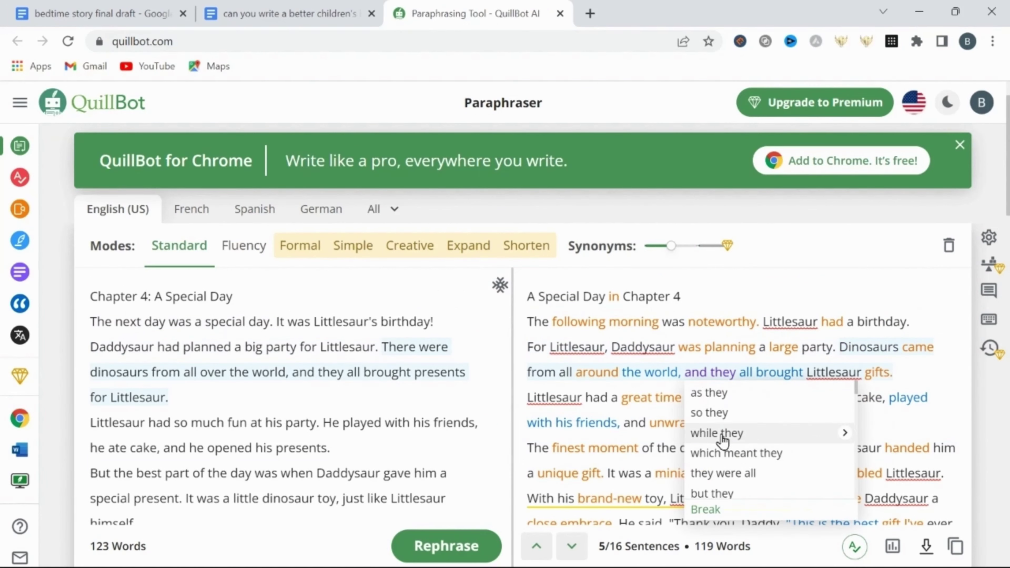
pyautogui.click(744, 434)
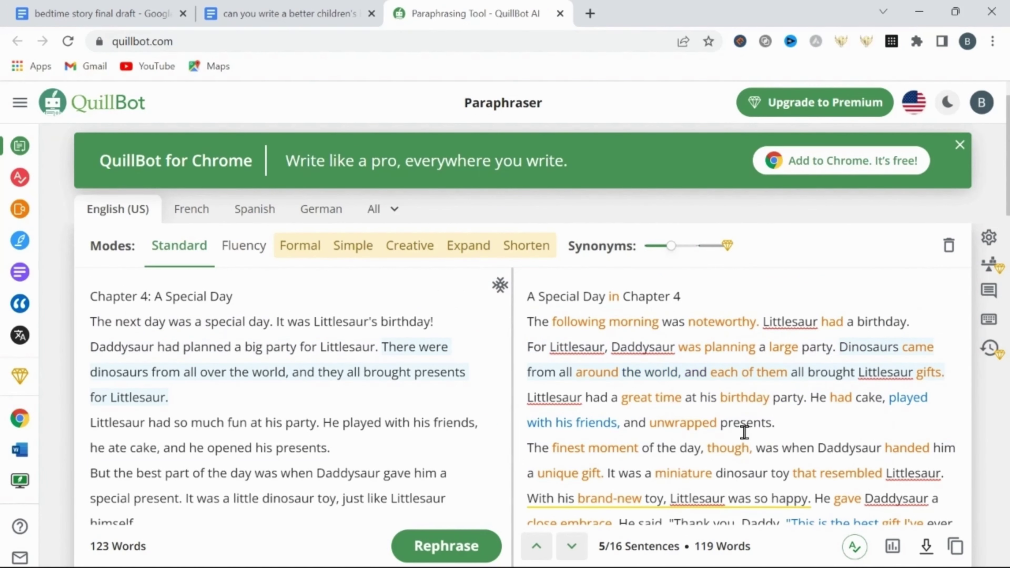
# Step: Rewrite three sentences with 'pals', 'Daddysaur said, Thank you' and 'I love you too, Daddy', then paste into Sapling
pyautogui.click(869, 403)
pyautogui.click(848, 364)
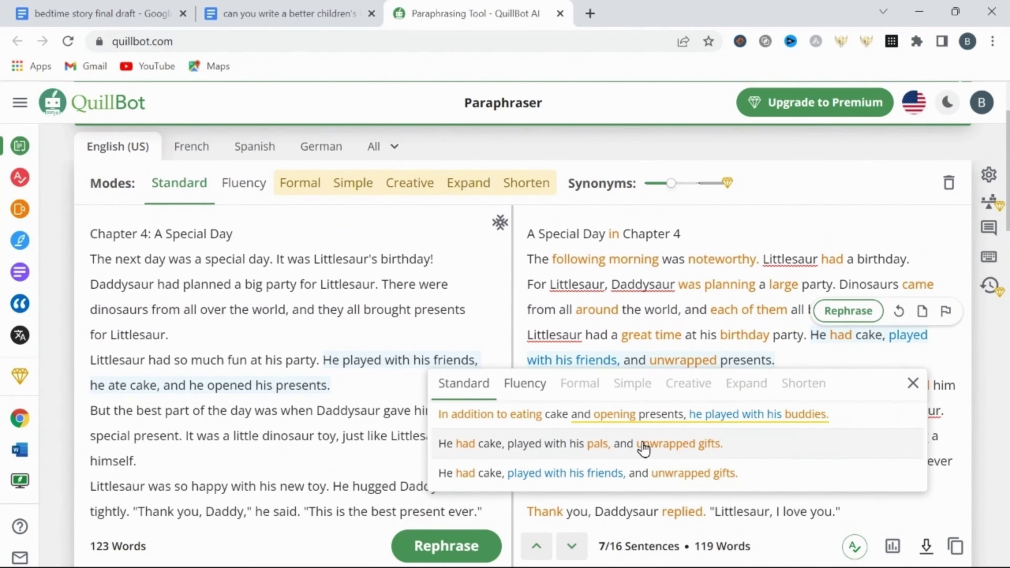
pyautogui.click(642, 445)
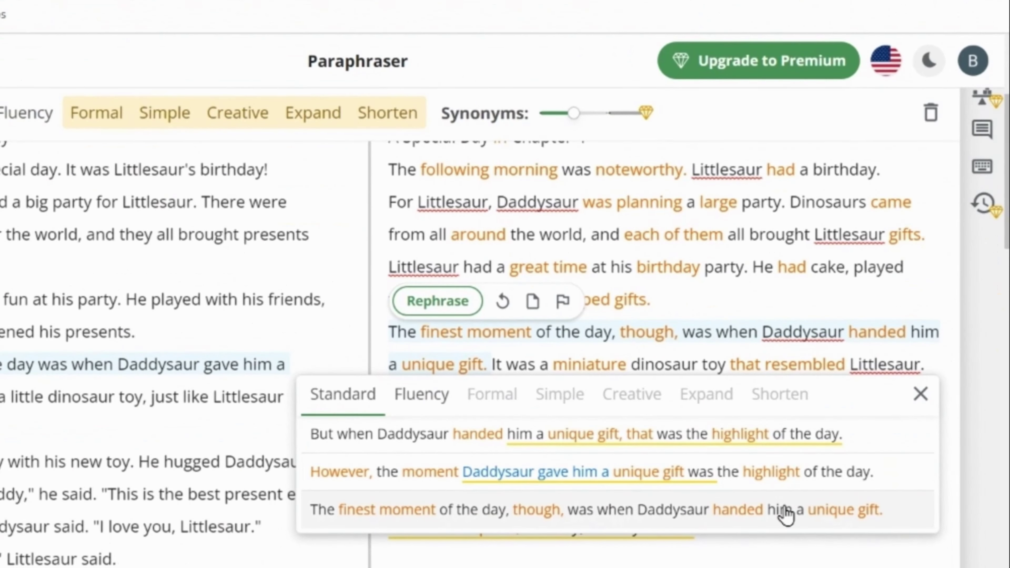
pyautogui.click(785, 513)
pyautogui.click(553, 498)
pyautogui.click(435, 430)
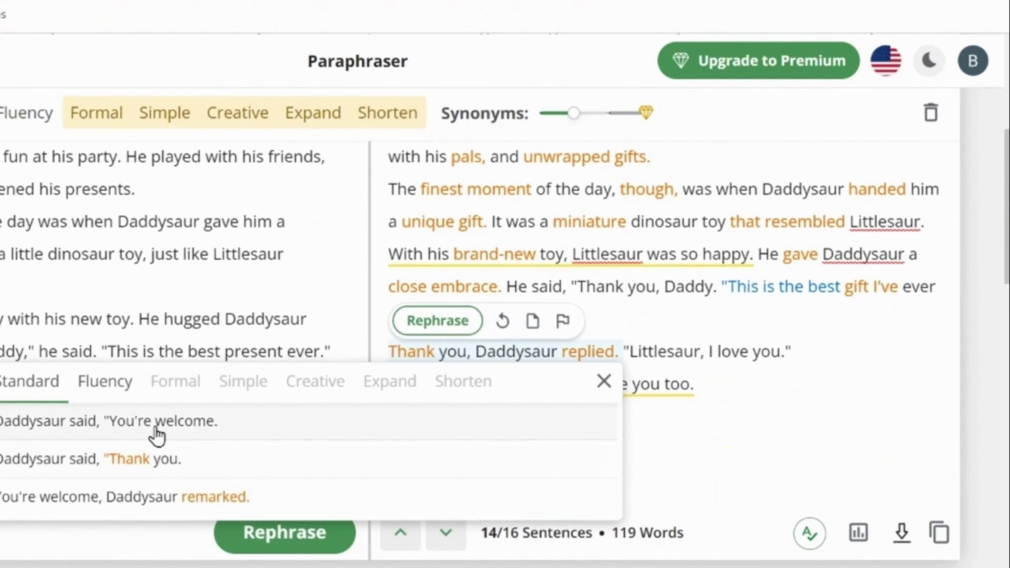
pyautogui.click(141, 459)
pyautogui.click(550, 386)
pyautogui.click(424, 354)
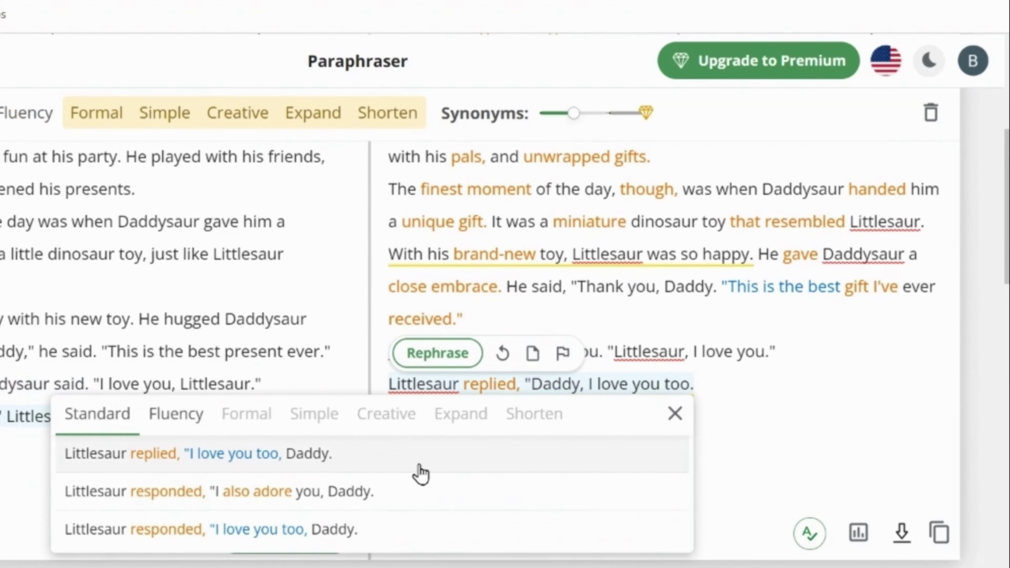
pyautogui.click(265, 531)
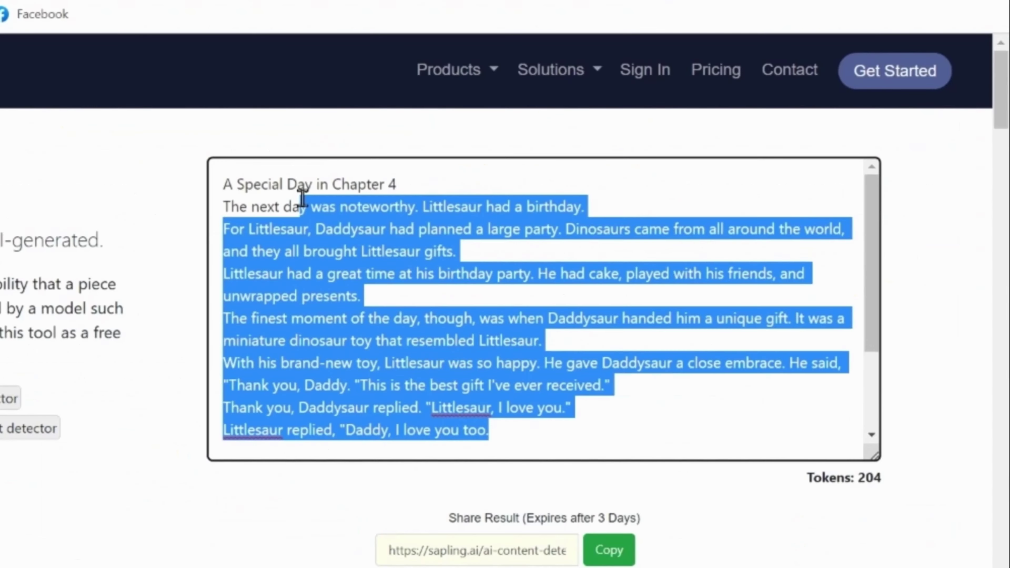
pyautogui.rightClick(293, 226)
pyautogui.click(338, 326)
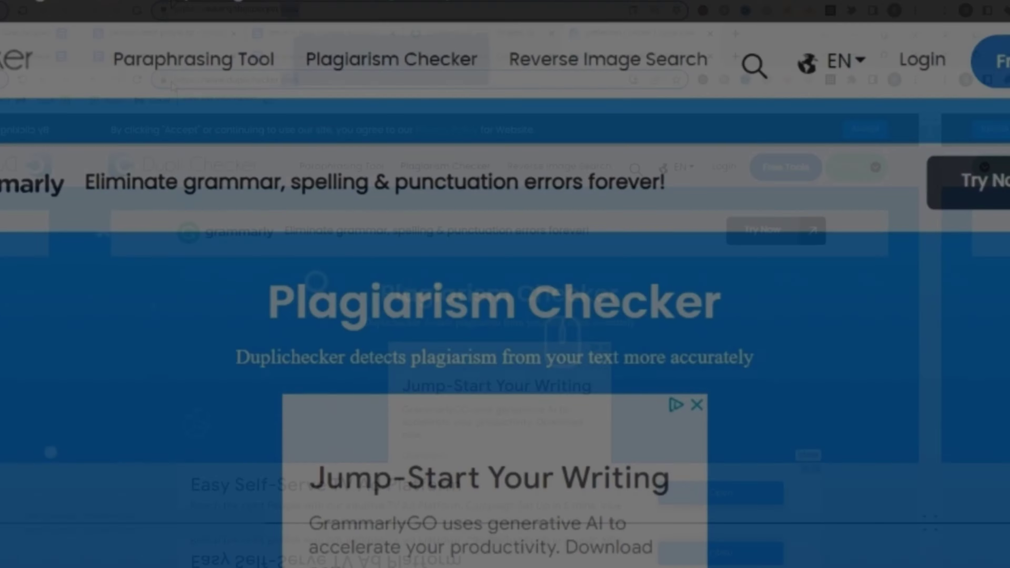
# Step: Check the pasted Daddysaur story in Duplichecker, getting 0% plagiarism and 100% unique
pyautogui.click(202, 40)
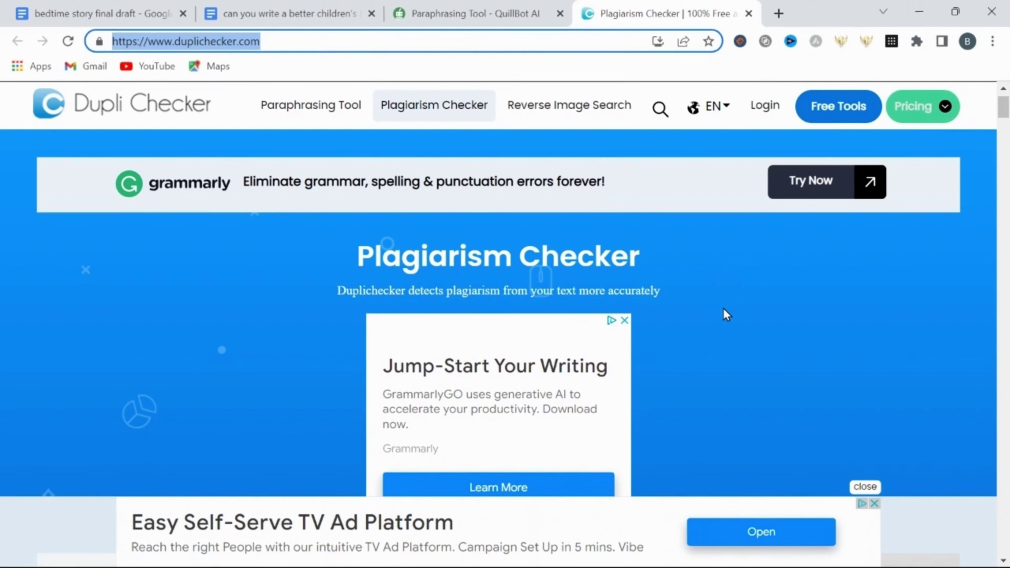
pyautogui.scroll(-5, 722, 309)
pyautogui.scroll(-4, 723, 310)
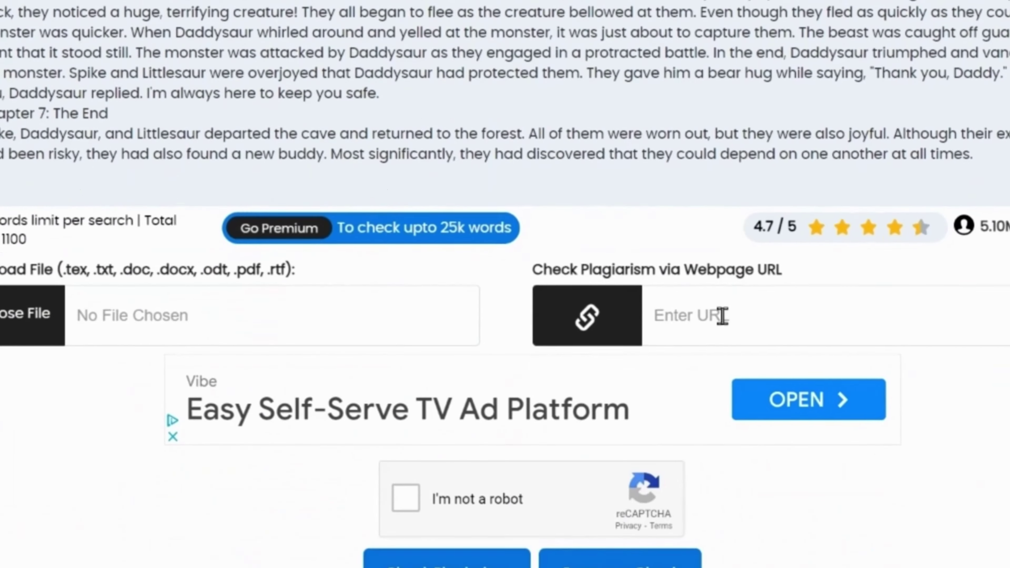
pyautogui.scroll(-2, 724, 316)
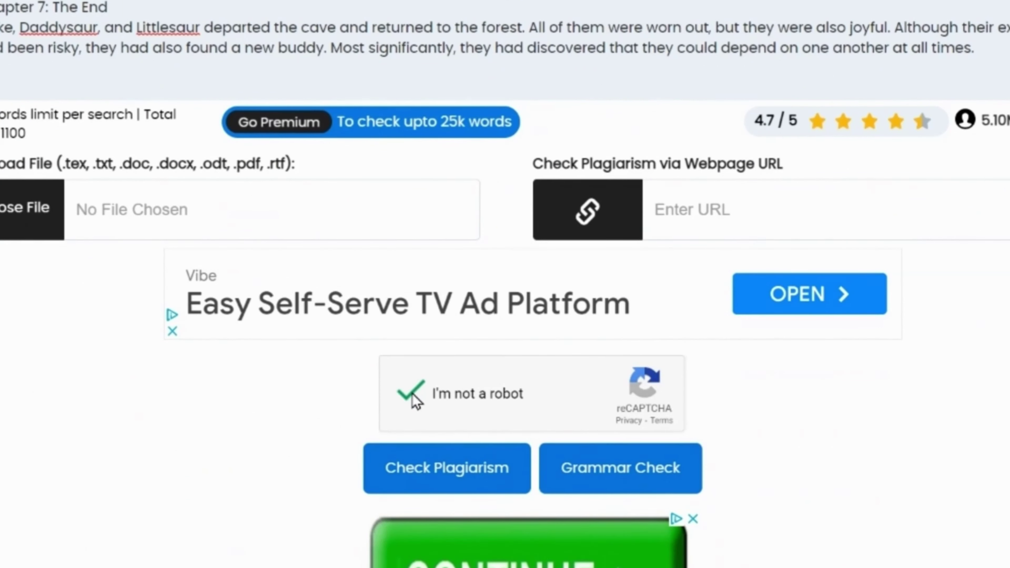
pyautogui.click(453, 471)
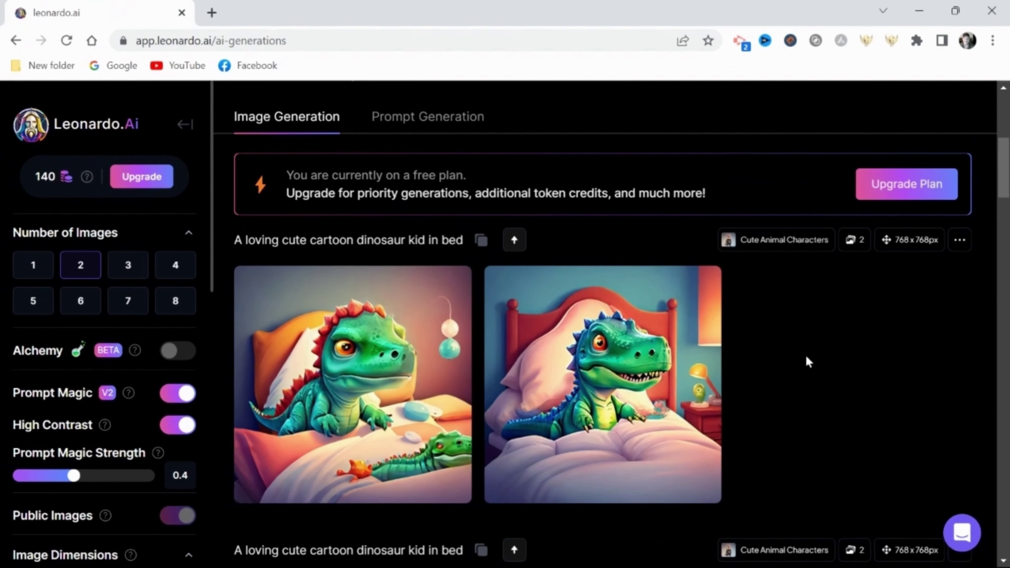
pyautogui.scroll(-2, 808, 361)
pyautogui.moveTo(560, 406)
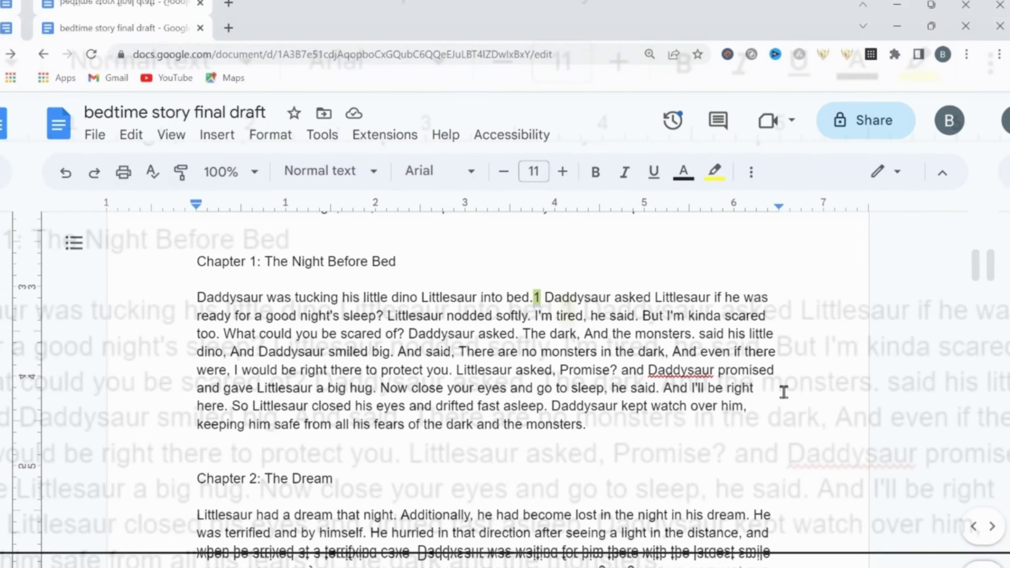
# Step: Insert yellow-highlighted page markers 4 and 5 after the Chapter 2 sentences
pyautogui.scroll(-5, 736, 349)
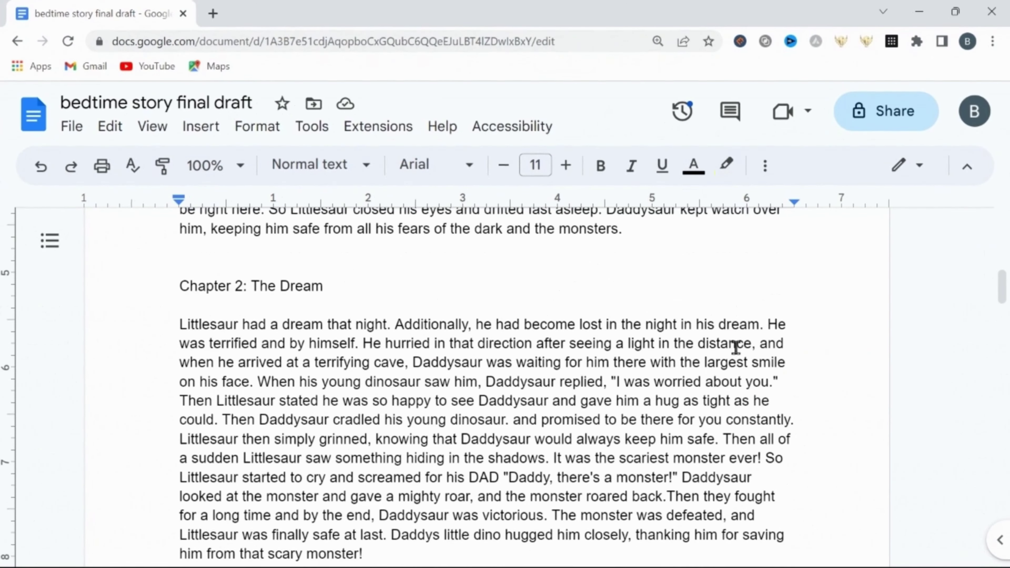
pyautogui.moveTo(250, 382); pyautogui.dragTo(258, 382)
pyautogui.write('4')
pyautogui.hotkey('shift', 'Left')
pyautogui.click(726, 164)
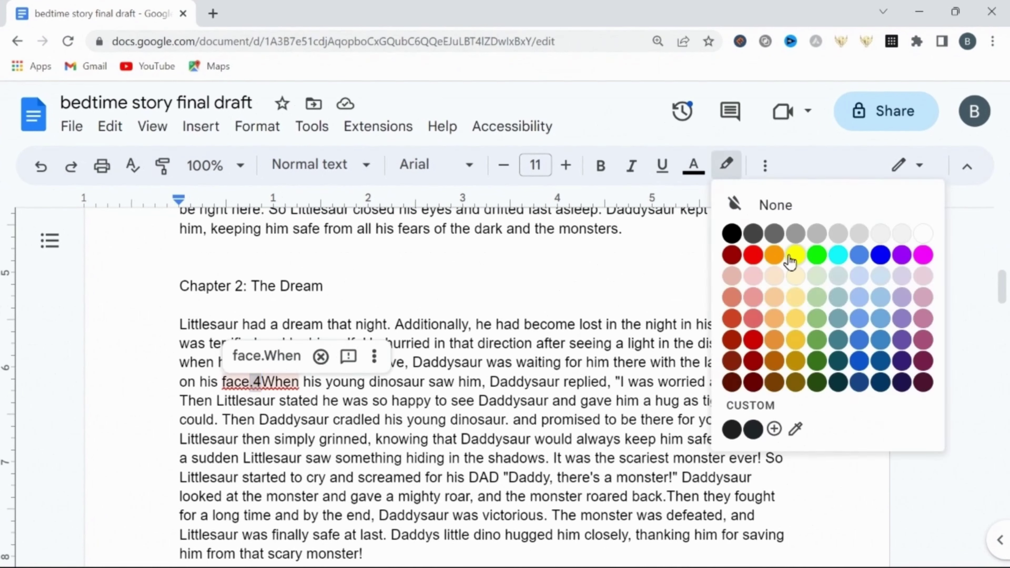
pyautogui.click(787, 260)
pyautogui.hotkey('shift', 'Left')
pyautogui.scroll(-4, 670, 362)
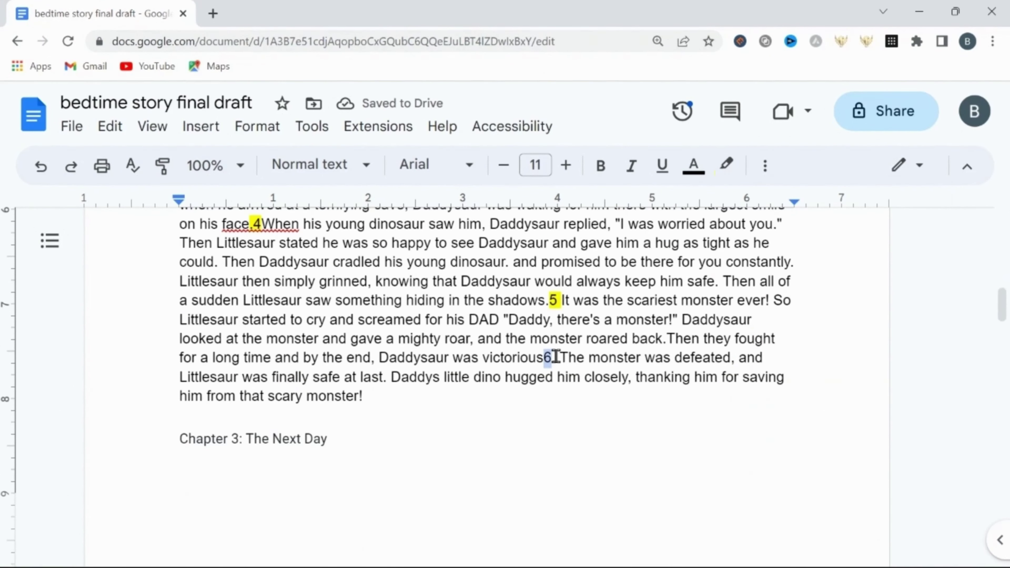
pyautogui.scroll(-6, 816, 256)
# Step: Add page markers 7 and 9 after the kitchen and party sentences
pyautogui.click(795, 252)
pyautogui.write('7')
pyautogui.hotkey('shift', 'Left')
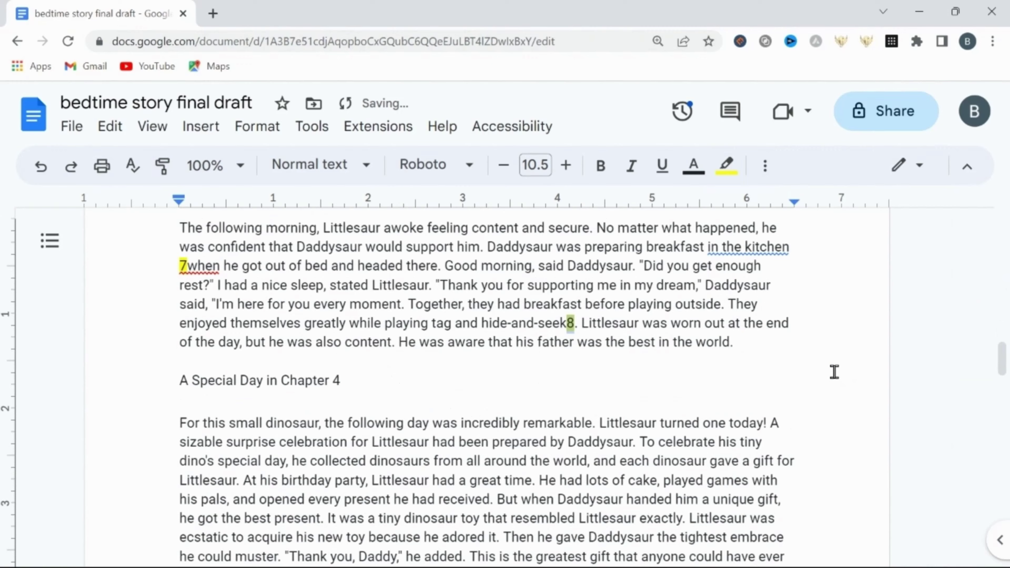
pyautogui.scroll(-4, 834, 372)
pyautogui.click(366, 322)
pyautogui.write('9')
pyautogui.hotkey('shift', 'Left')
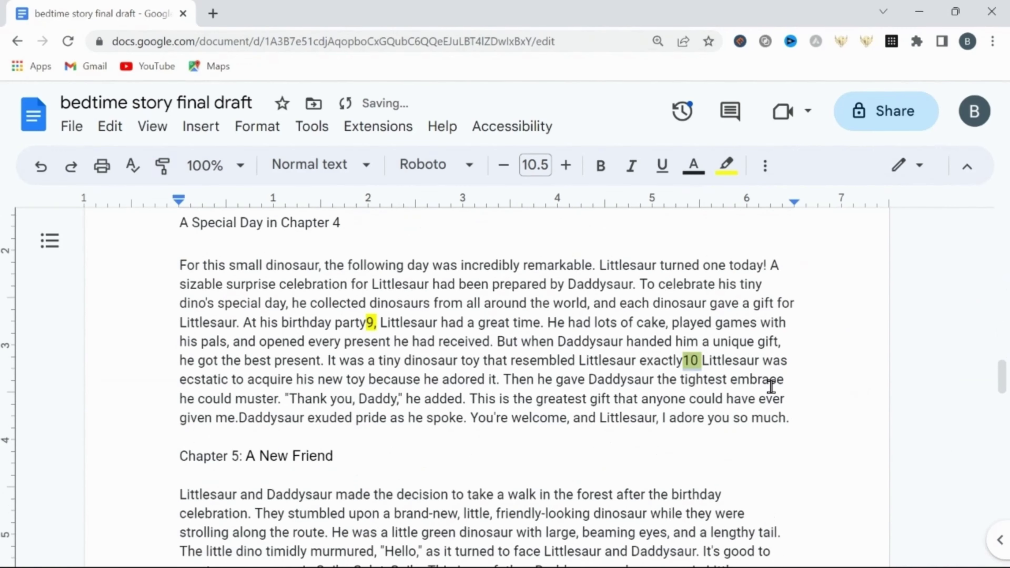
# Step: Add page markers 11, 12 and 13 after 'tail.', after 'forest.' and before 'What' in Chapter 6
pyautogui.scroll(-4, 771, 386)
pyautogui.click(778, 375)
pyautogui.write('11')
pyautogui.scroll(-4, 462, 338)
pyautogui.click(407, 368)
pyautogui.write('12')
pyautogui.click(814, 351)
pyautogui.write('13')
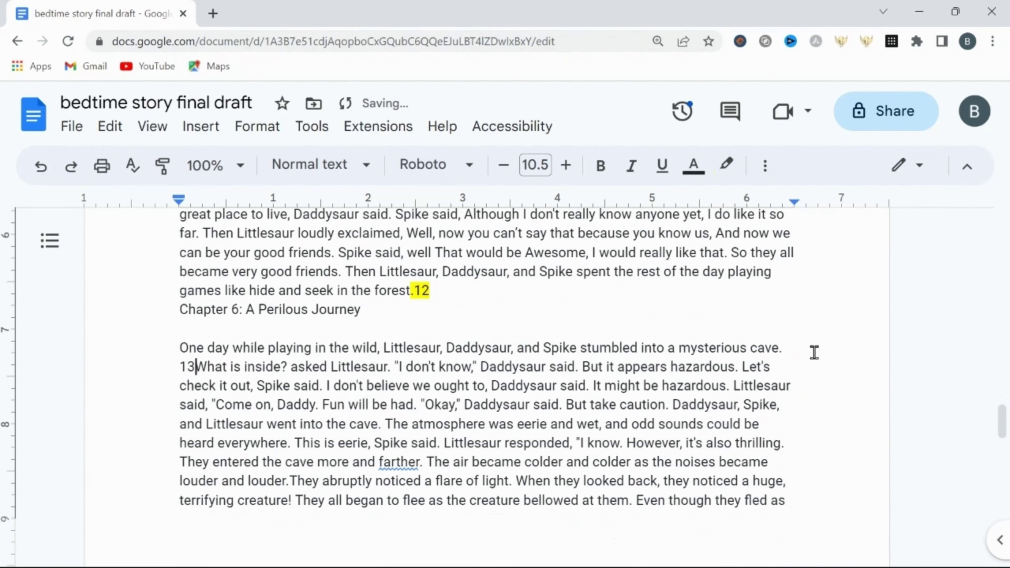
# Step: Highlight marker 13 yellow, add yellow marker 14 after 'went into the cave.', then marker 15
pyautogui.click(726, 165)
pyautogui.click(794, 255)
pyautogui.click(381, 423)
pyautogui.write('14')
pyautogui.click(726, 164)
pyautogui.click(794, 256)
pyautogui.click(291, 422)
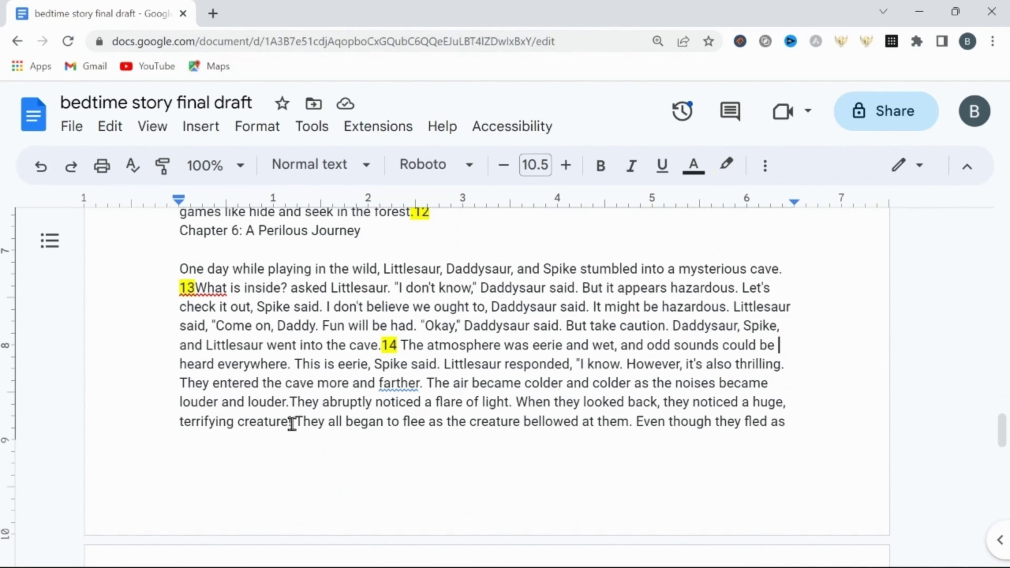
pyautogui.write('15')
# Step: Add page markers 17 after 'monster.' and 18, highlighting 18 in yellow
pyautogui.scroll(-5, 721, 453)
pyautogui.click(596, 425)
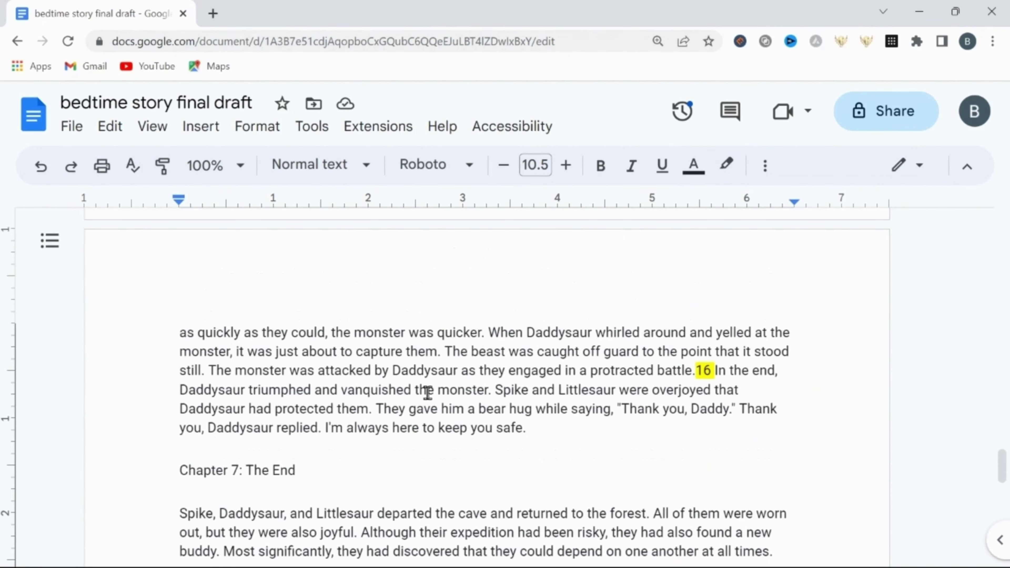
pyautogui.click(493, 390)
pyautogui.write('17')
pyautogui.scroll(-4, 813, 370)
pyautogui.write('8')
pyautogui.hotkey('shift', 'Left')
pyautogui.hotkey('shift', 'Left')
pyautogui.hotkey('shift', 'Left')
pyautogui.click(726, 164)
pyautogui.click(794, 255)
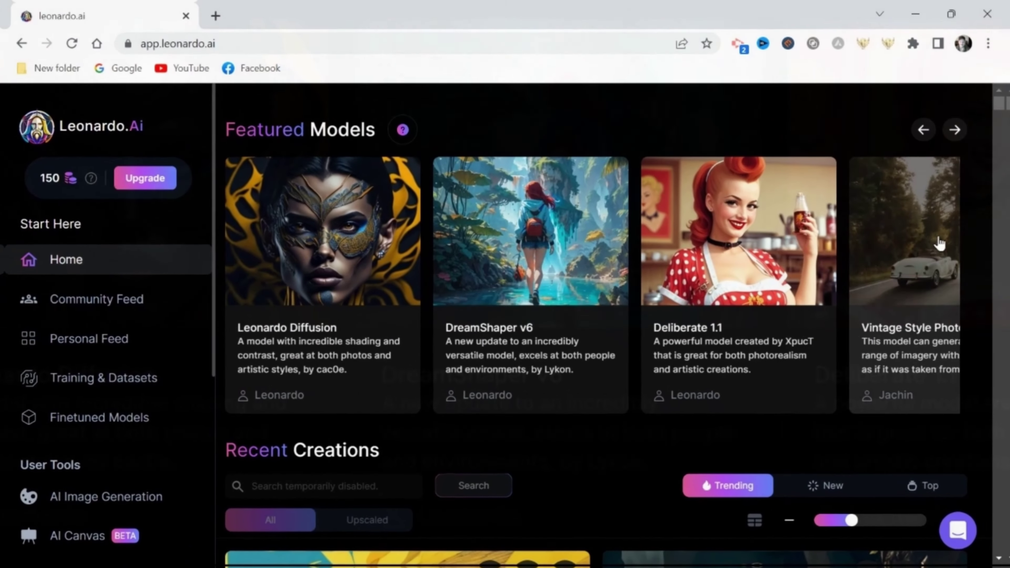
# Step: Page through the Featured Models carousel until Cute Animal Characters comes into view
pyautogui.click(954, 129)
pyautogui.click(955, 130)
pyautogui.click(954, 130)
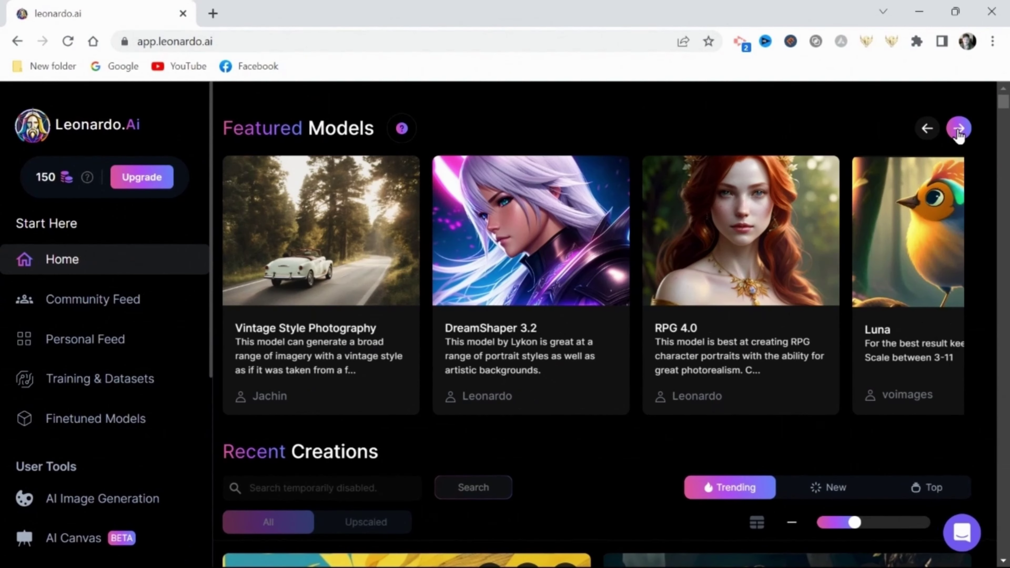
pyautogui.click(958, 131)
pyautogui.click(958, 131)
pyautogui.click(959, 130)
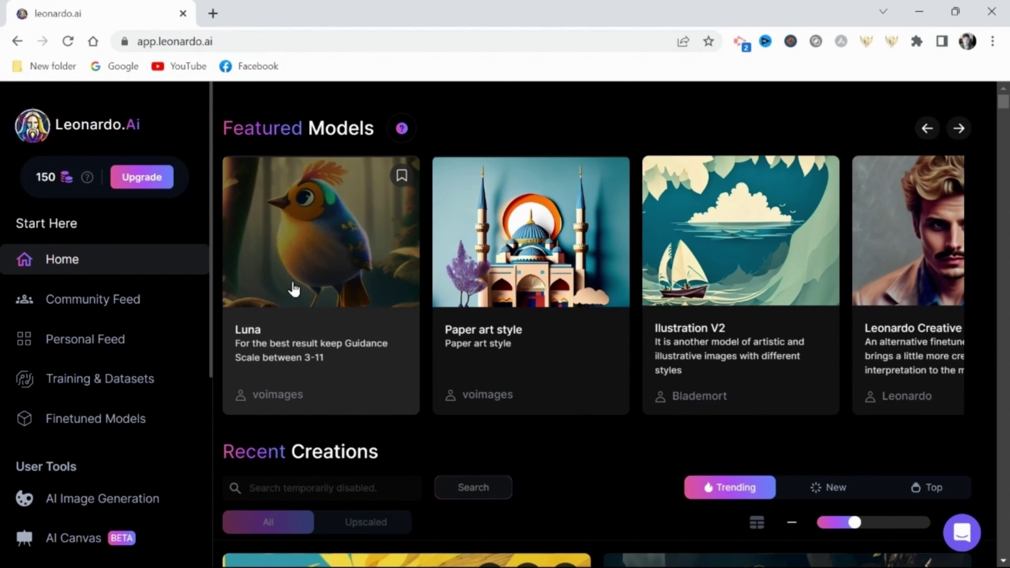
pyautogui.click(959, 135)
pyautogui.click(959, 135)
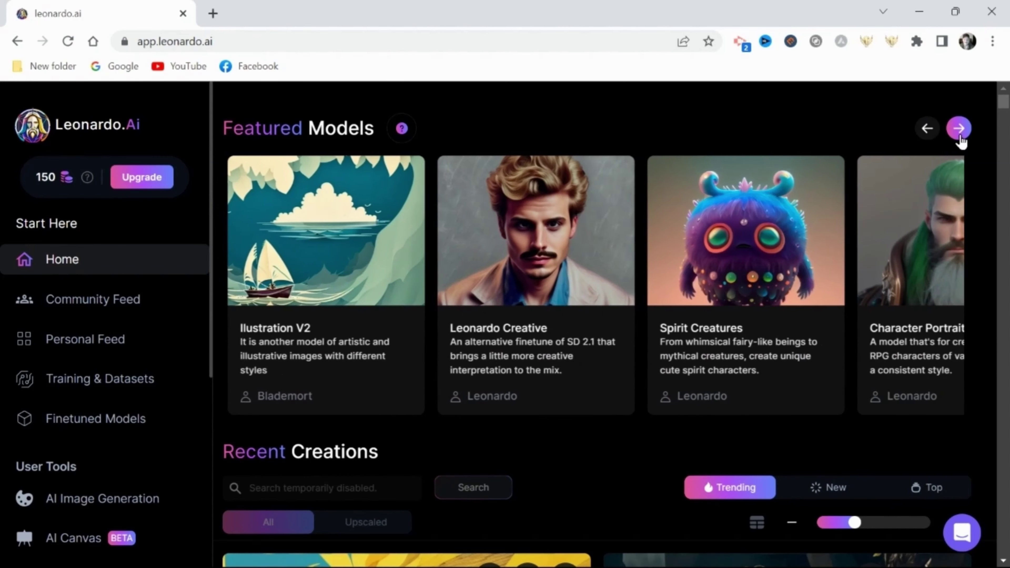
pyautogui.click(959, 136)
pyautogui.click(959, 136)
pyautogui.click(986, 121)
pyautogui.click(986, 121)
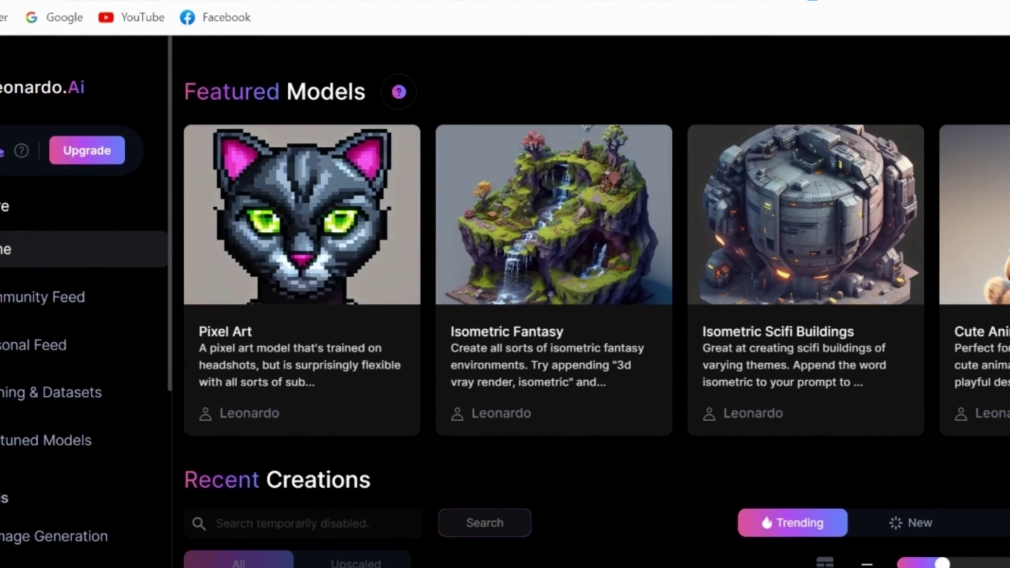
pyautogui.click(986, 122)
pyautogui.click(986, 121)
# Step: Open the Cute Animal Characters model and review its 768 × 768 training details and samples
pyautogui.click(534, 340)
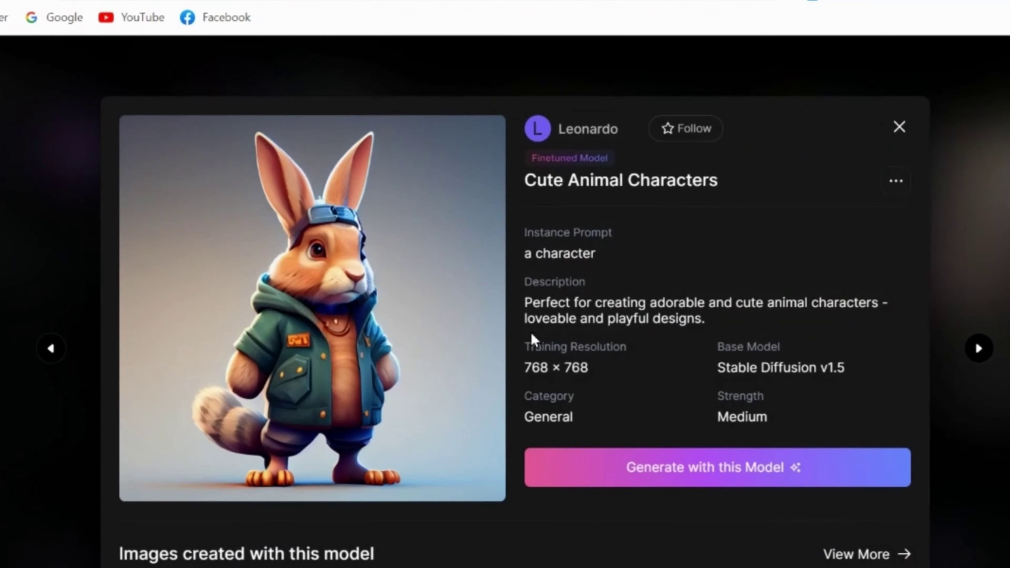
pyautogui.scroll(-10, 655, 355)
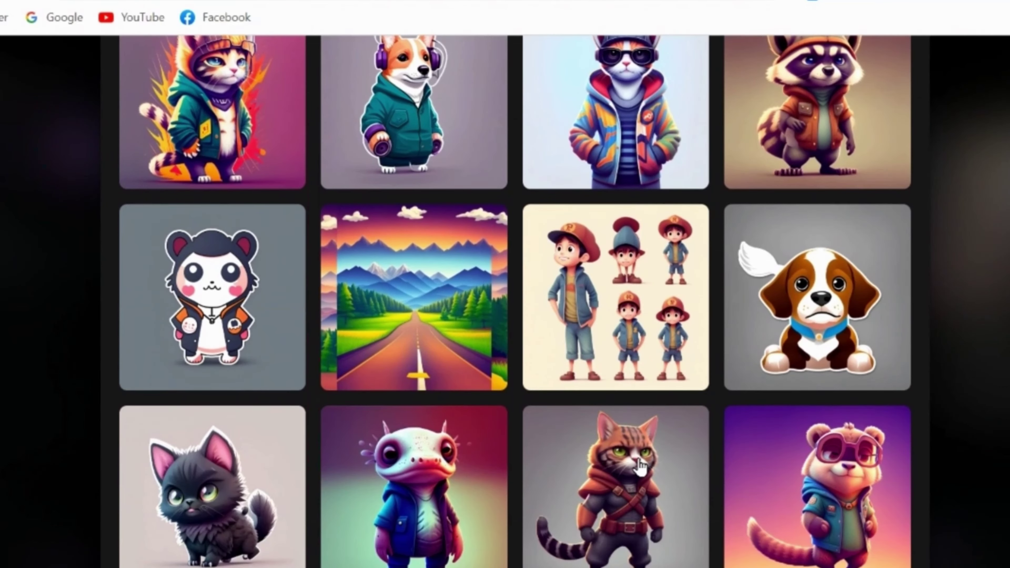
pyautogui.scroll(10, 512, 151)
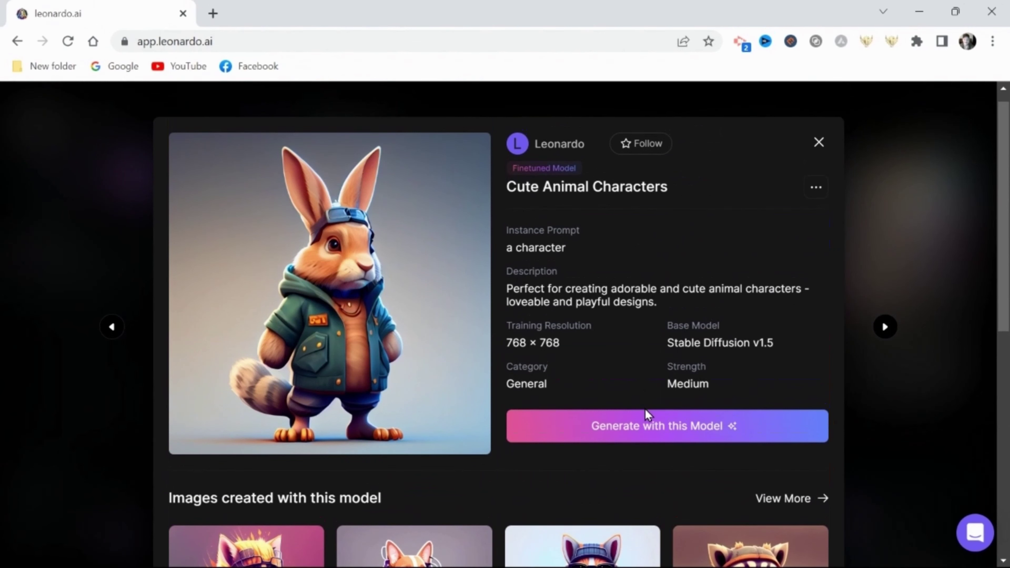
# Step: Generate two images from the dinosaur prompt using the Cute Animal Characters model
pyautogui.click(646, 415)
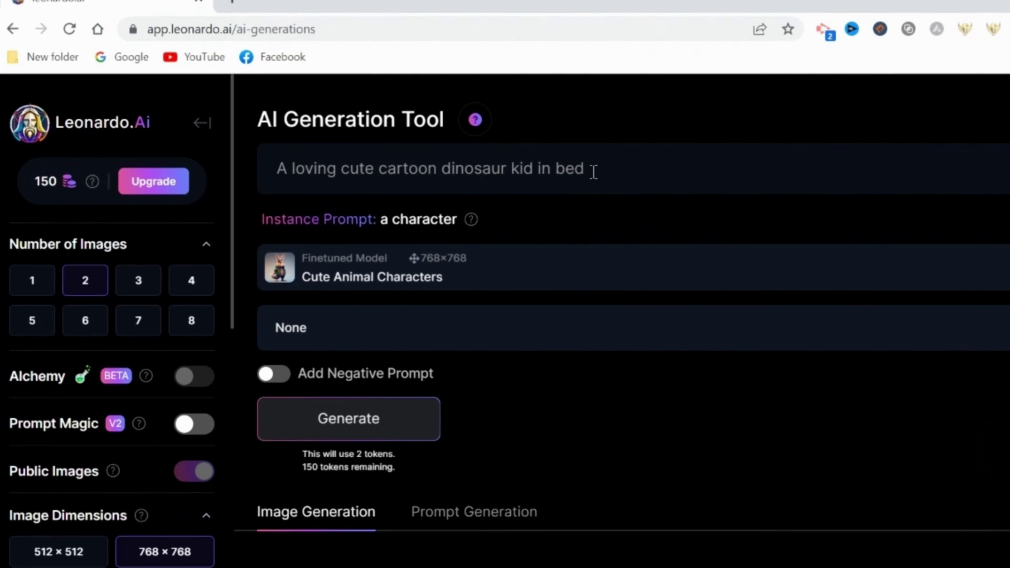
pyautogui.moveTo(531, 165); pyautogui.dragTo(269, 166)
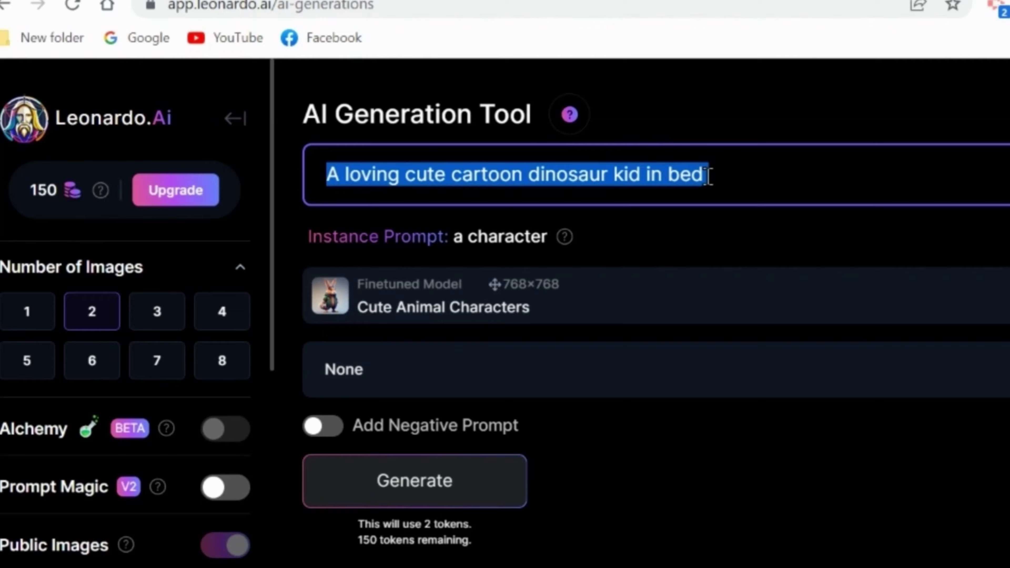
pyautogui.click(654, 430)
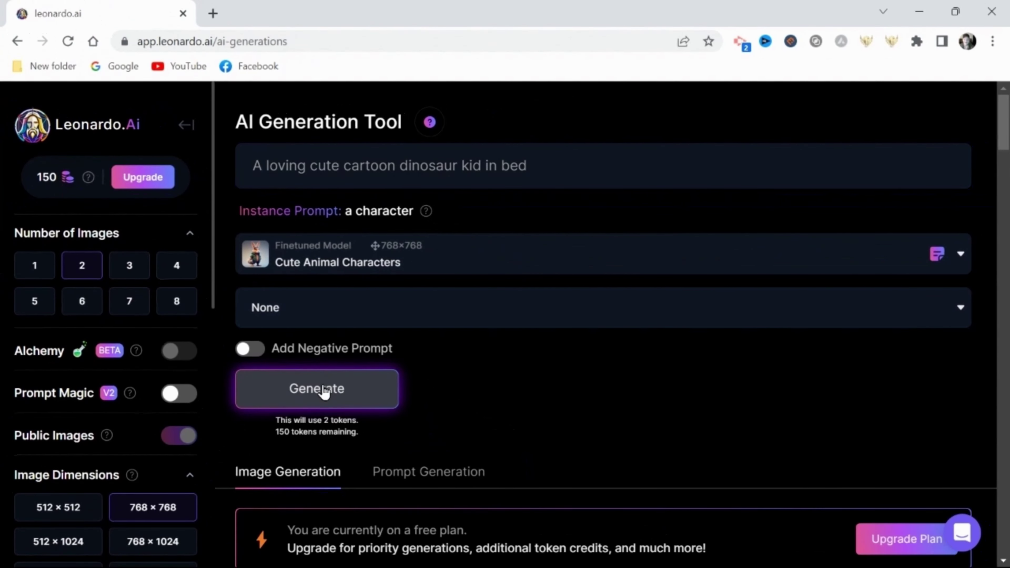
pyautogui.scroll(-6, 535, 382)
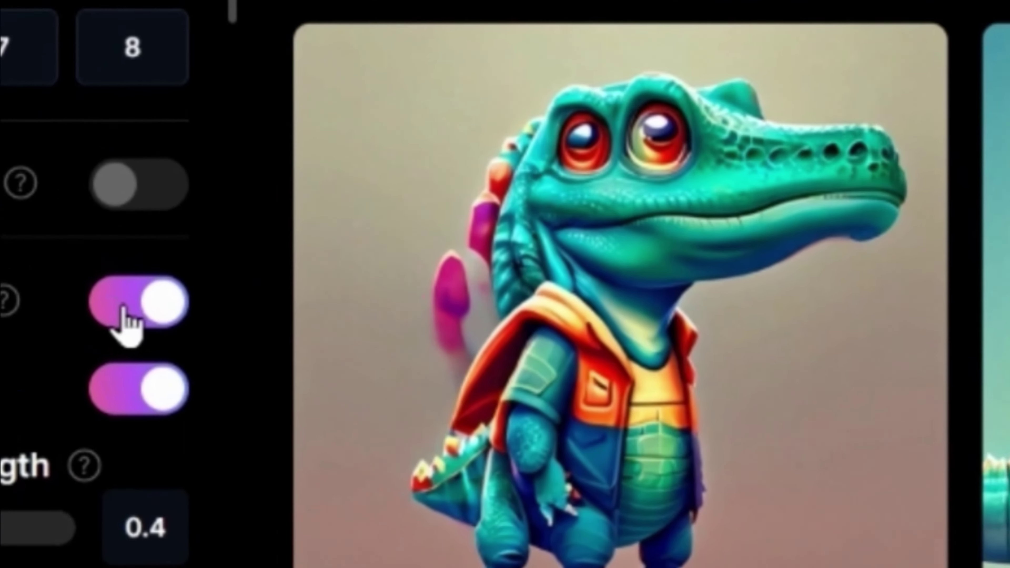
pyautogui.scroll(6, 557, 279)
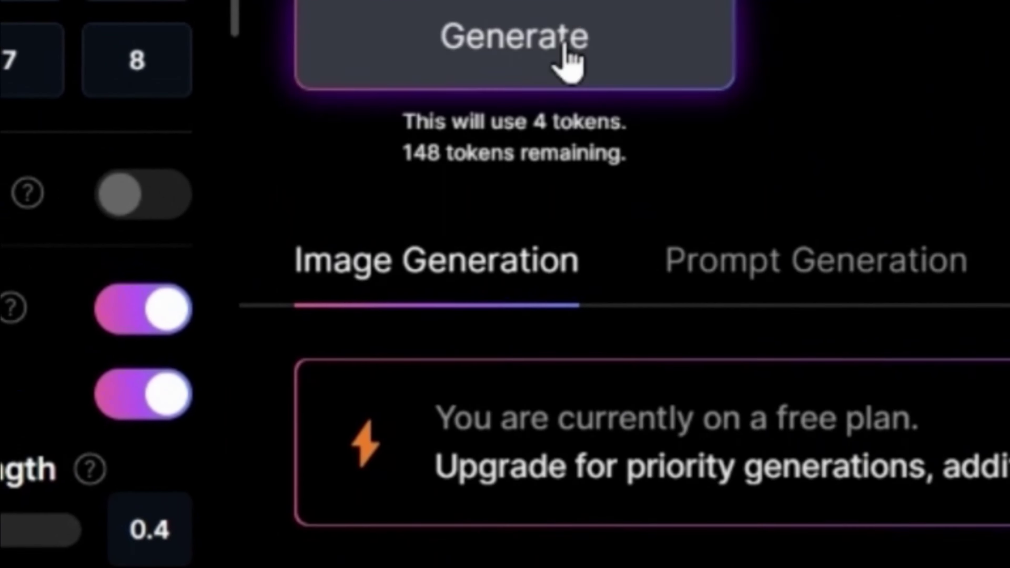
# Step: Generate more pairs of dinosaur-in-bed images from the same prompt
pyautogui.press('Return')
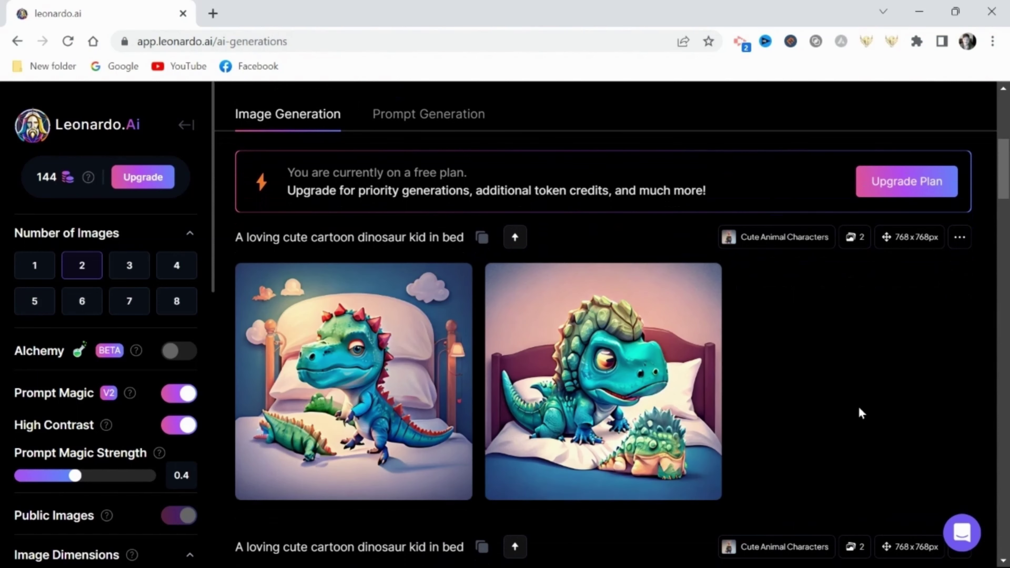
pyautogui.scroll(5, 534, 124)
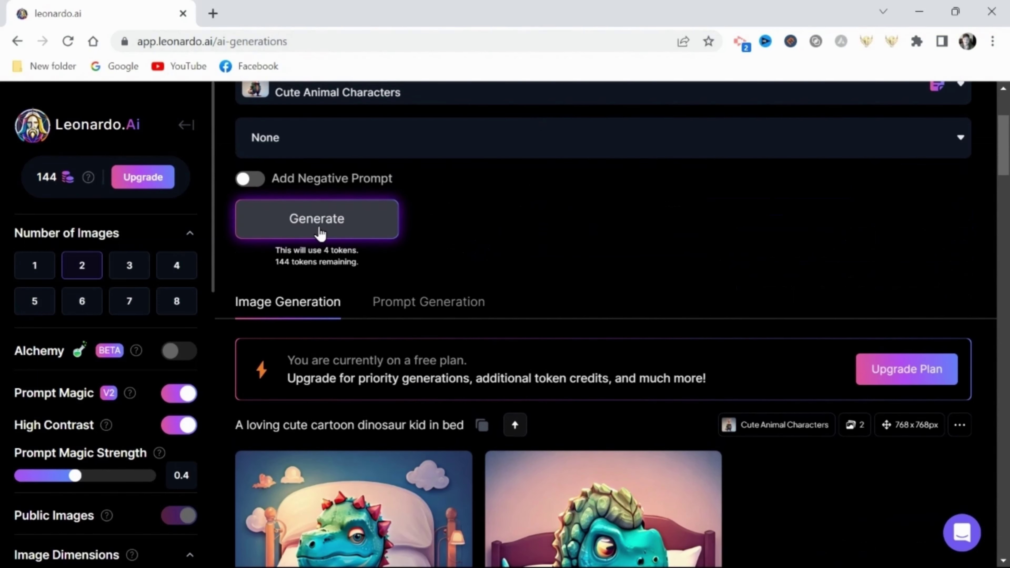
pyautogui.click(320, 232)
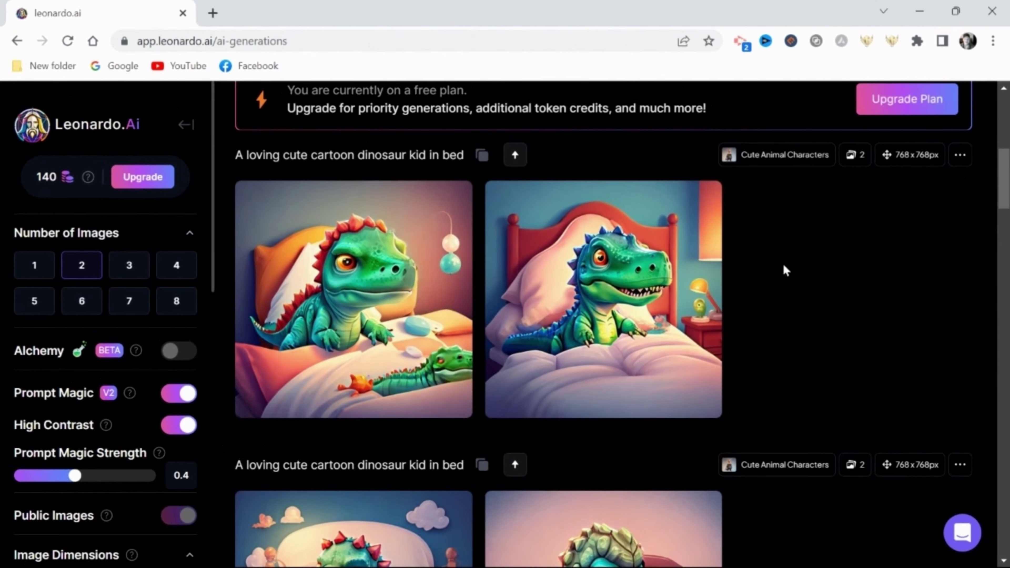
pyautogui.moveTo(509, 398)
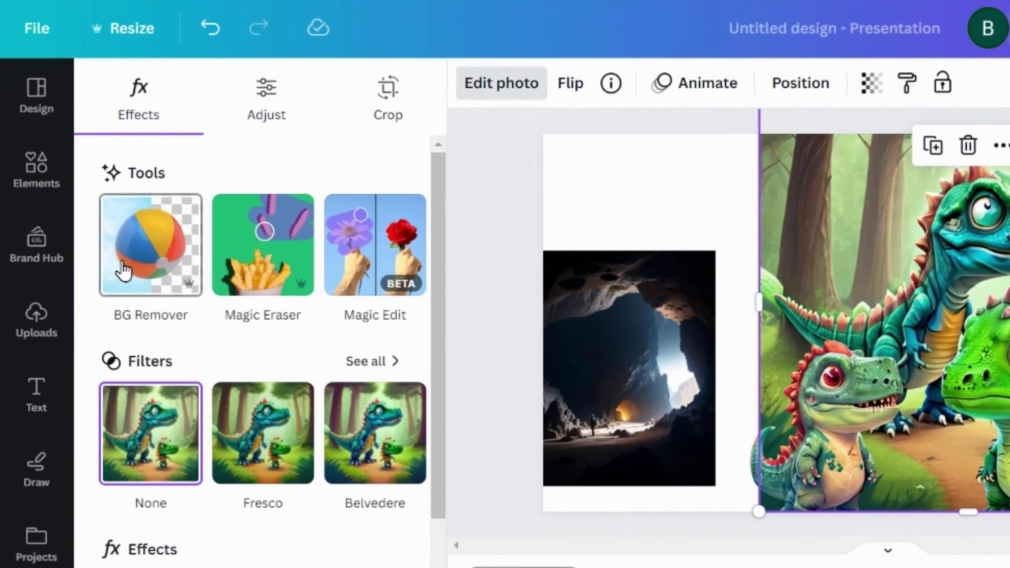
# Step: Remove the picture's background and erase the unwanted areas with a slightly larger brush
pyautogui.click(128, 269)
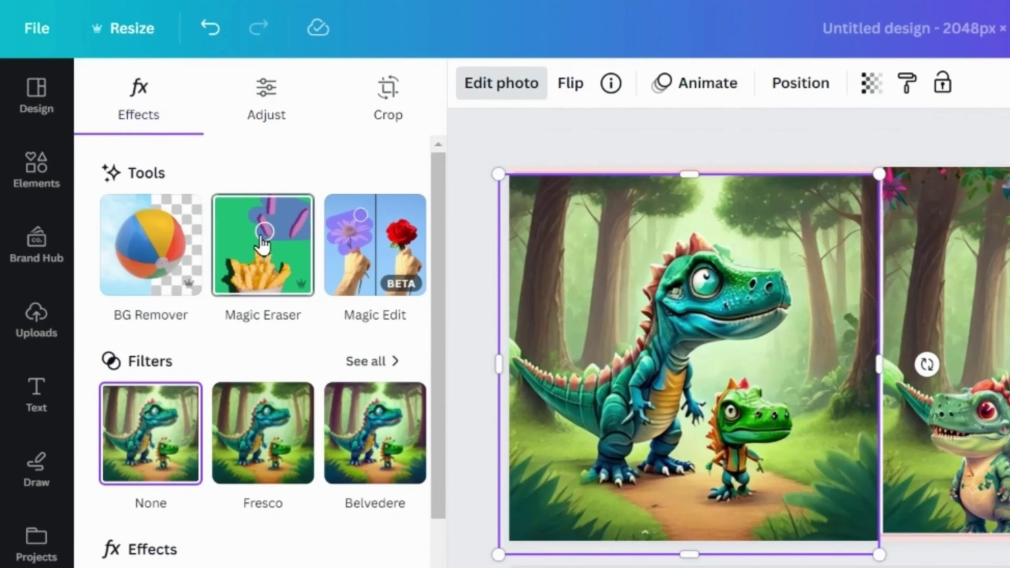
pyautogui.click(262, 237)
pyautogui.moveTo(337, 167); pyautogui.dragTo(349, 167)
pyautogui.moveTo(796, 517)
pyautogui.mouseDown()
pyautogui.moveTo(732, 451)
pyautogui.moveTo(854, 501)
pyautogui.moveTo(893, 381)
pyautogui.mouseUp()
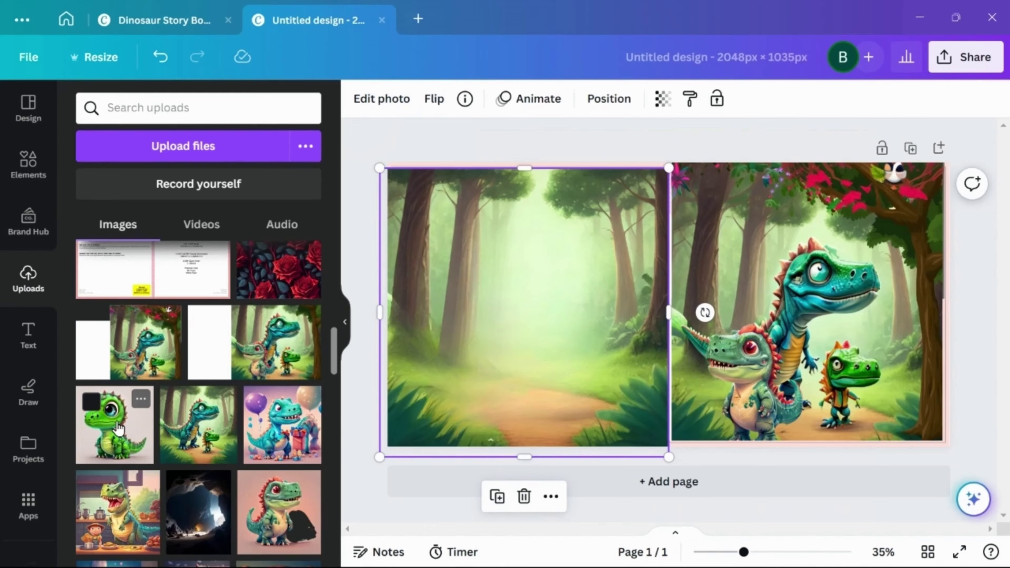
# Step: Place the dinosaur picture on the left at 440 × 440, then browse the storybook pages
pyautogui.click(119, 428)
pyautogui.moveTo(669, 327); pyautogui.dragTo(530, 331)
pyautogui.moveTo(444, 244); pyautogui.dragTo(519, 289)
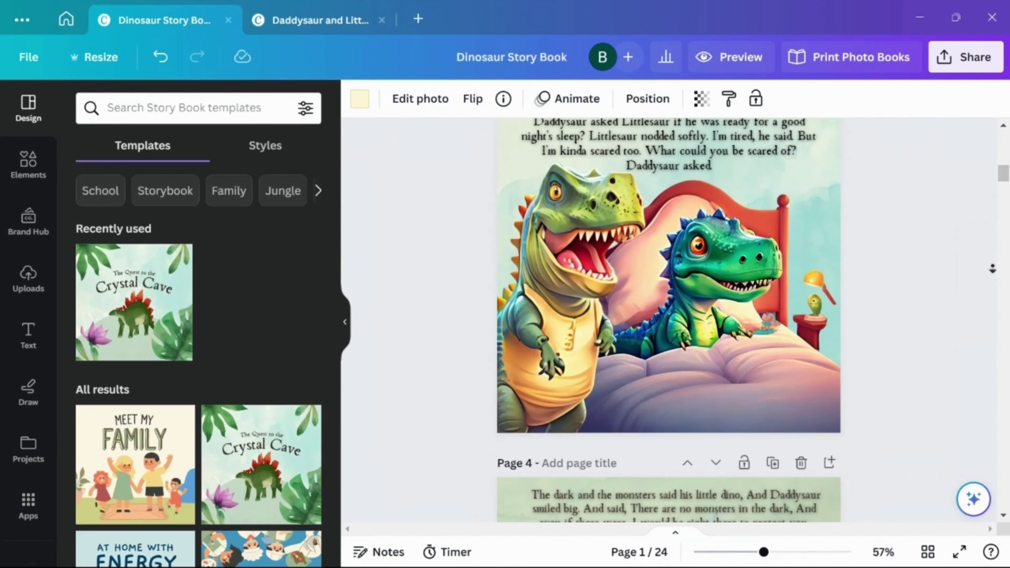
pyautogui.scroll(-20, 992, 269)
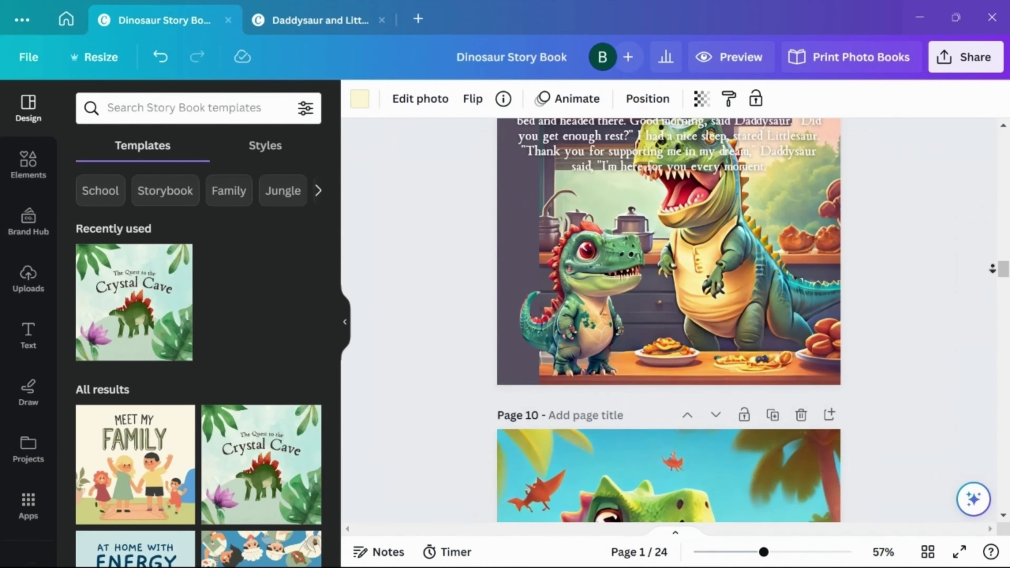
pyautogui.scroll(-20, 992, 269)
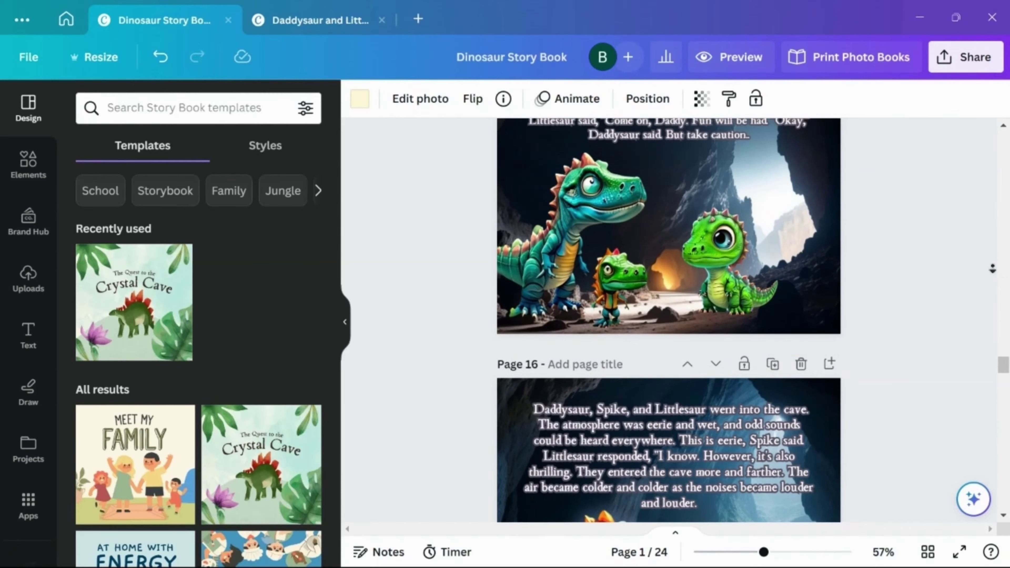
pyautogui.scroll(-20, 992, 269)
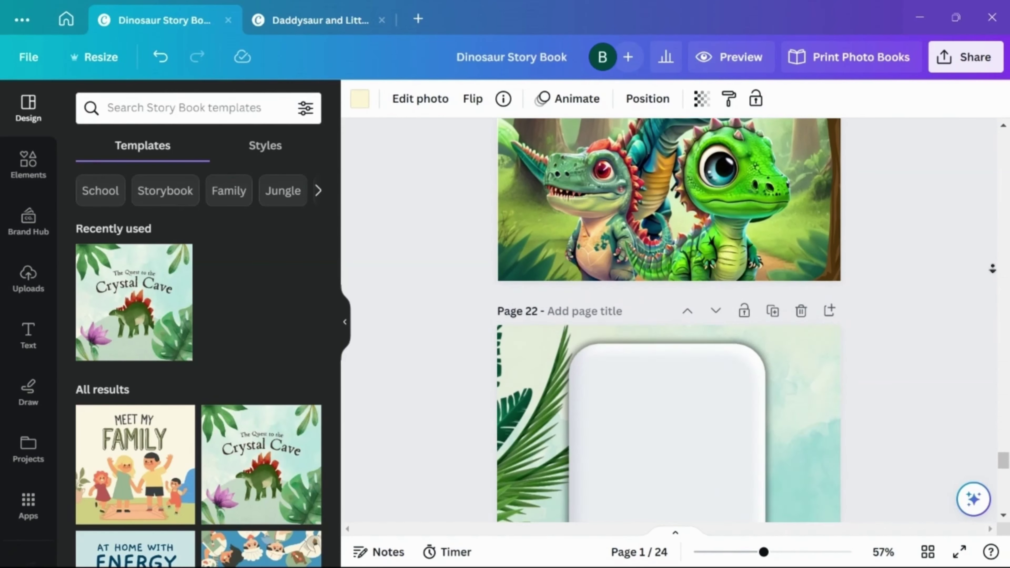
pyautogui.scroll(-10, 992, 269)
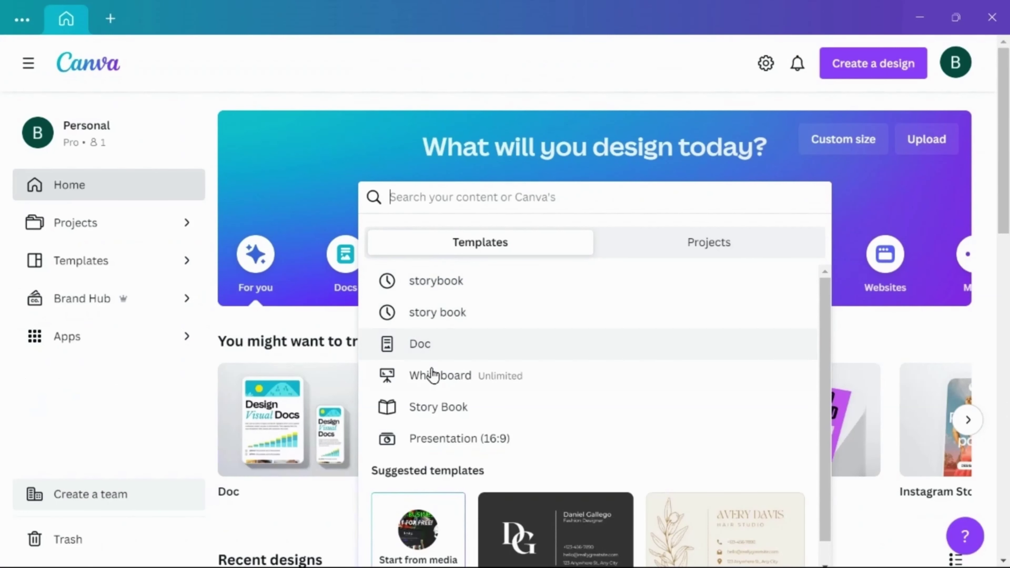
# Step: Pick the Crystal Cave dinosaur template from the Story Book templates
pyautogui.click(428, 411)
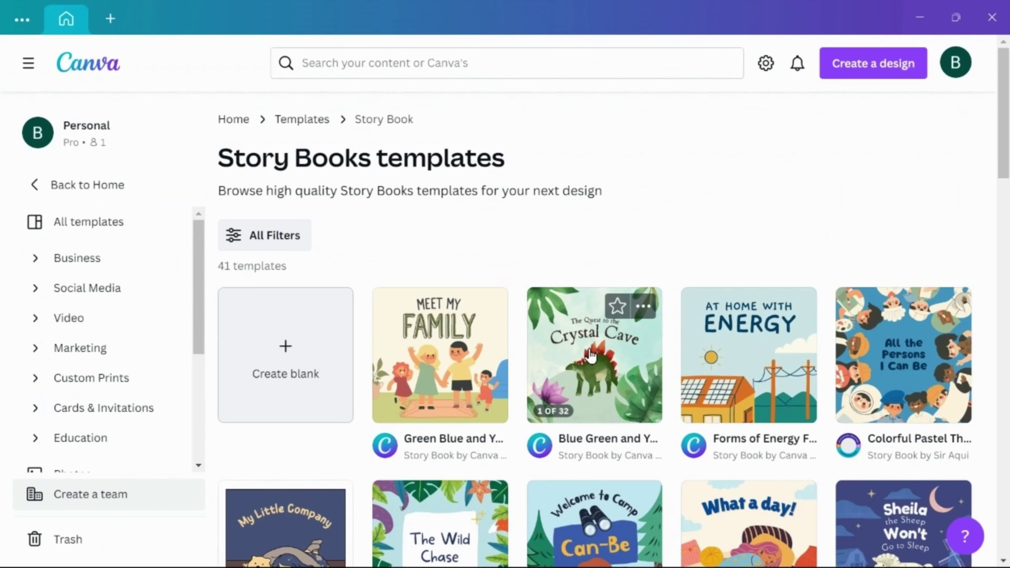
pyautogui.click(592, 358)
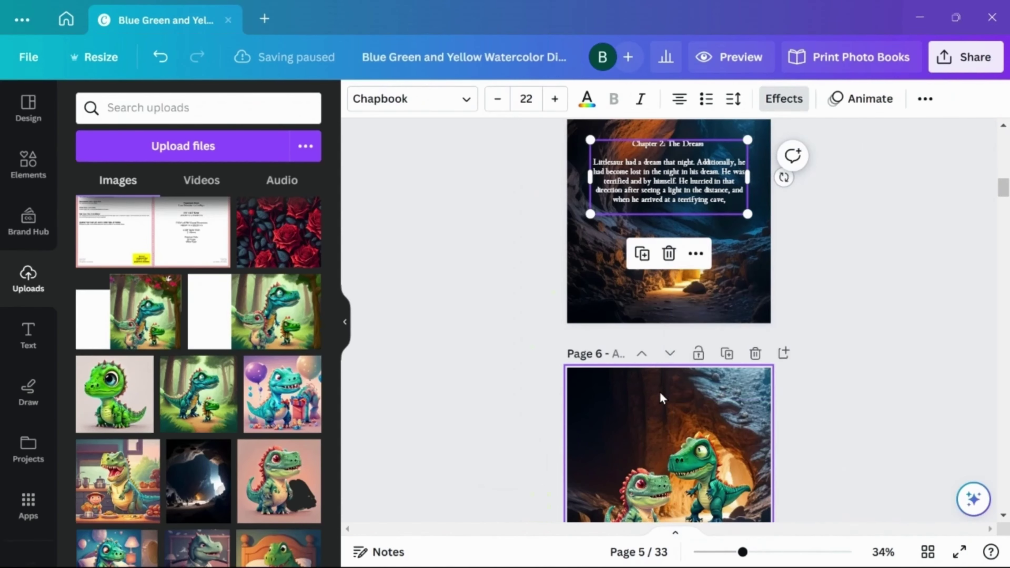
# Step: Copy the Chapter 2 opening text from Google Docs and paste it onto page 6
pyautogui.hotkey('ctrl', 'v')
pyautogui.hotkey('alt', 'Tab')
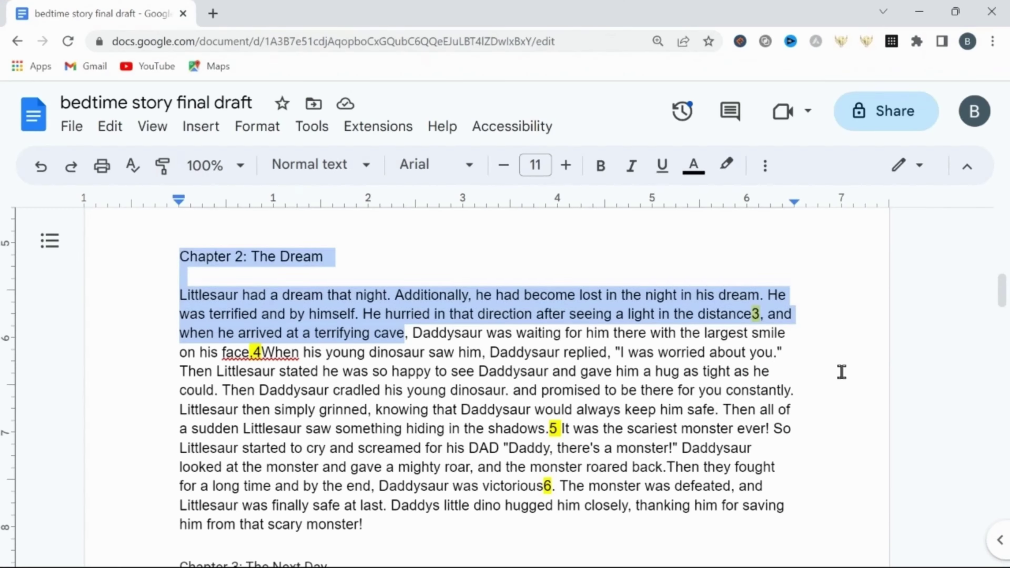
pyautogui.moveTo(413, 333); pyautogui.dragTo(665, 394)
pyautogui.rightClick(652, 392)
pyautogui.click(712, 222)
pyautogui.hotkey('alt', 'Tab')
# Step: Apply the Lift text effect at intensity 50 to page 3's story text
pyautogui.rightClick(644, 296)
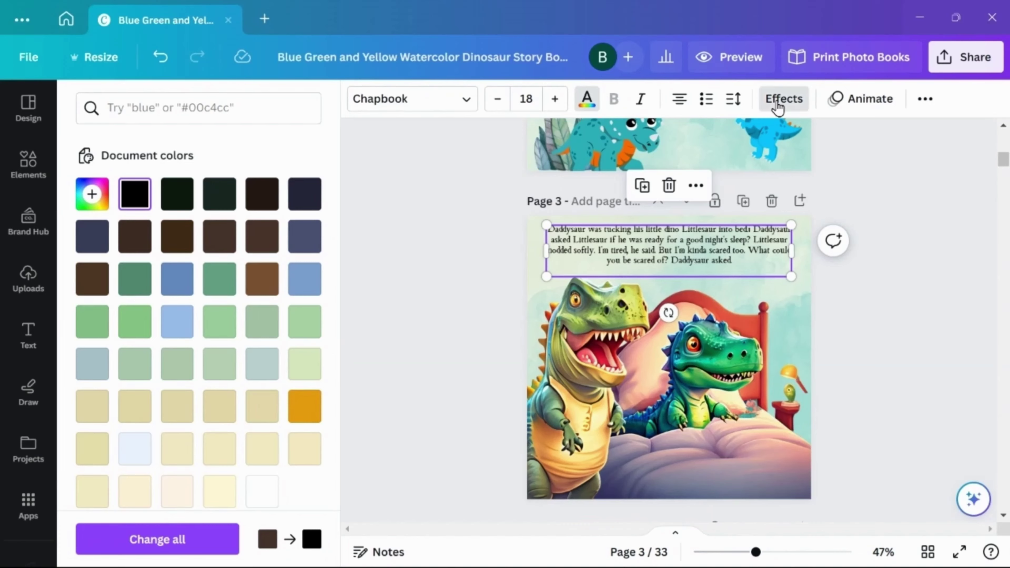
pyautogui.click(778, 107)
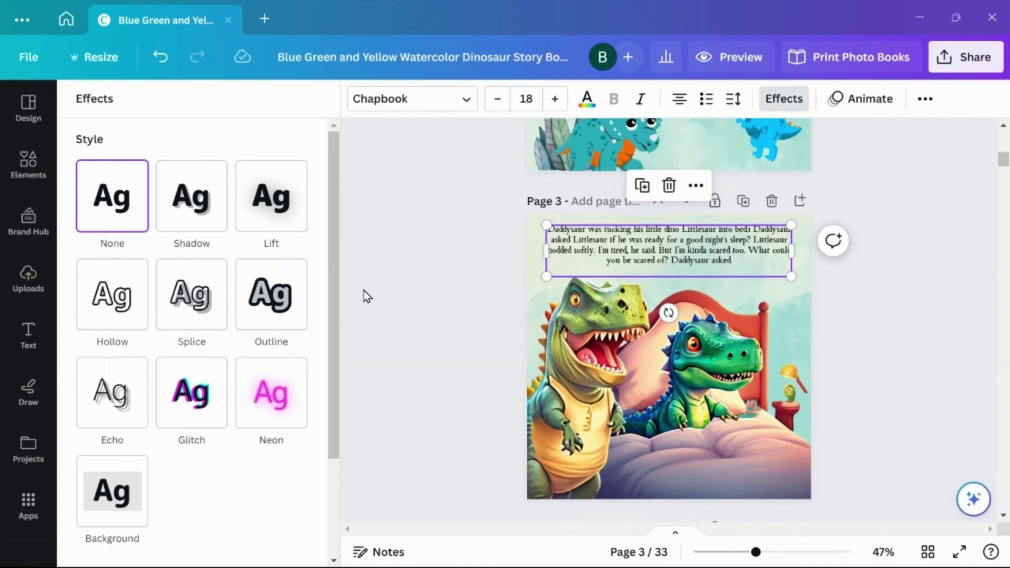
pyautogui.click(280, 218)
pyautogui.moveTo(257, 301); pyautogui.dragTo(195, 303)
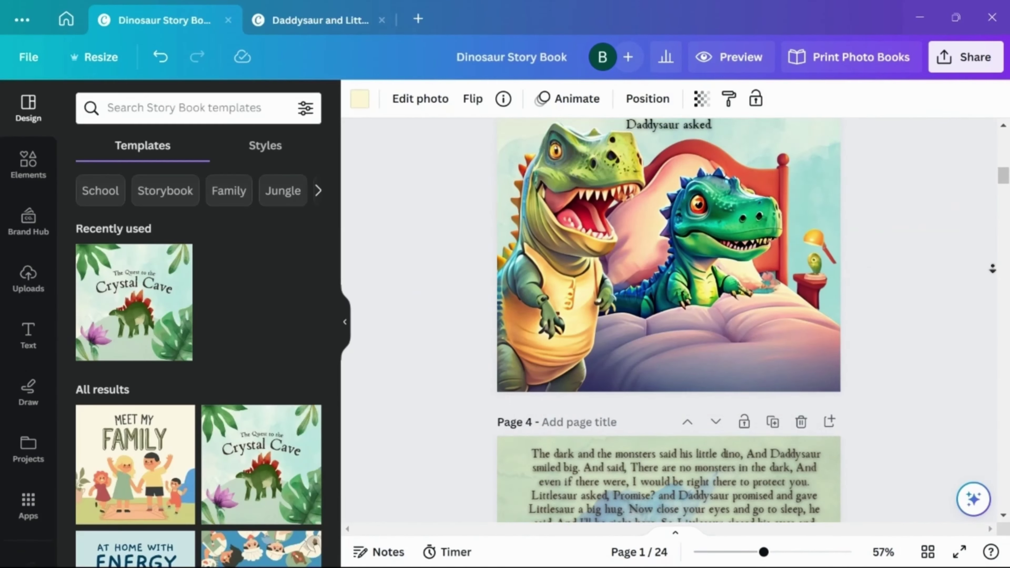
pyautogui.scroll(-15, 993, 269)
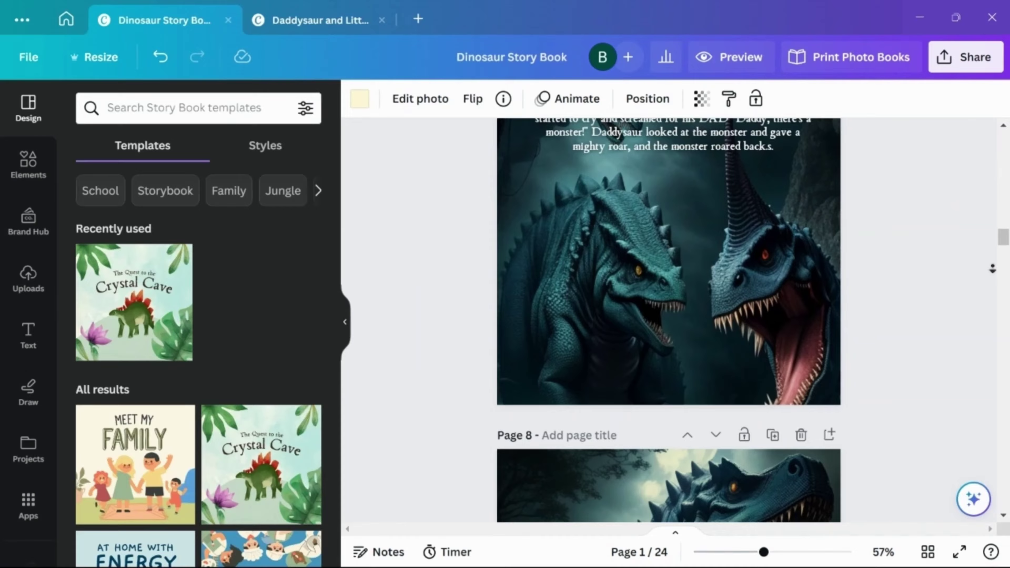
pyautogui.scroll(-20, 992, 269)
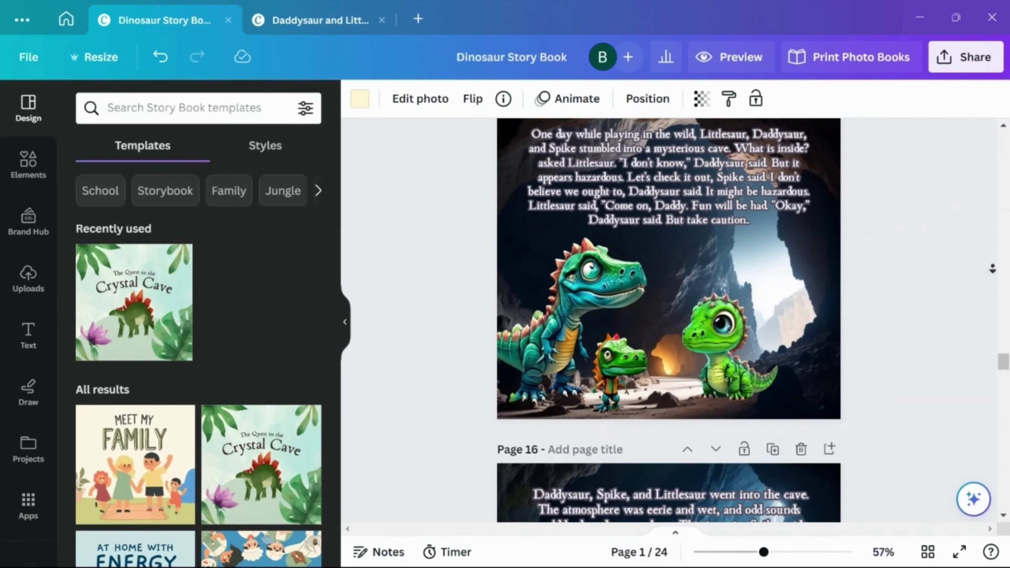
pyautogui.scroll(-12, 993, 269)
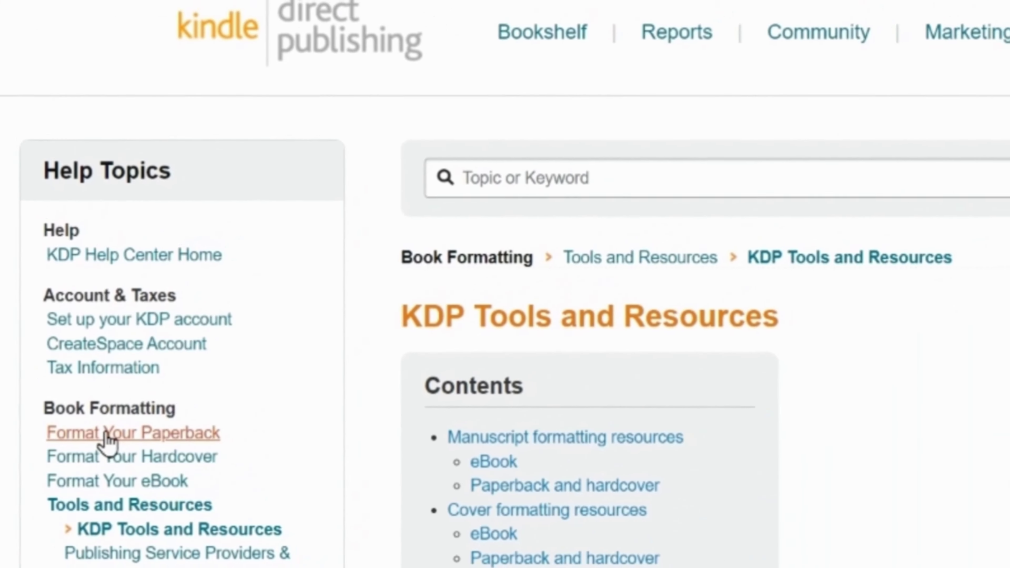
# Step: Go from the Format Your Paperback help page to the cover calculator and templates
pyautogui.click(72, 395)
pyautogui.scroll(-9, 978, 302)
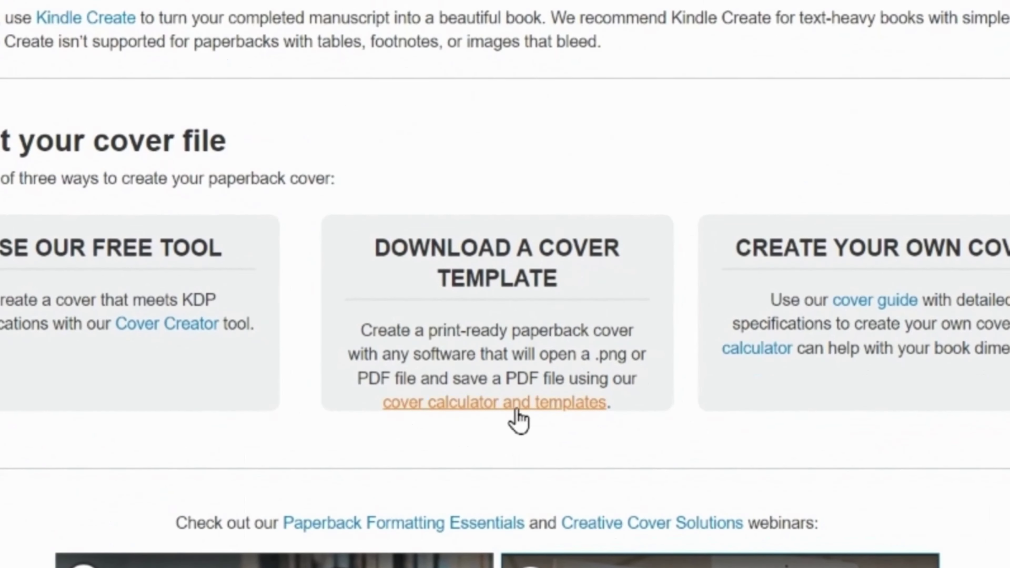
pyautogui.click(516, 410)
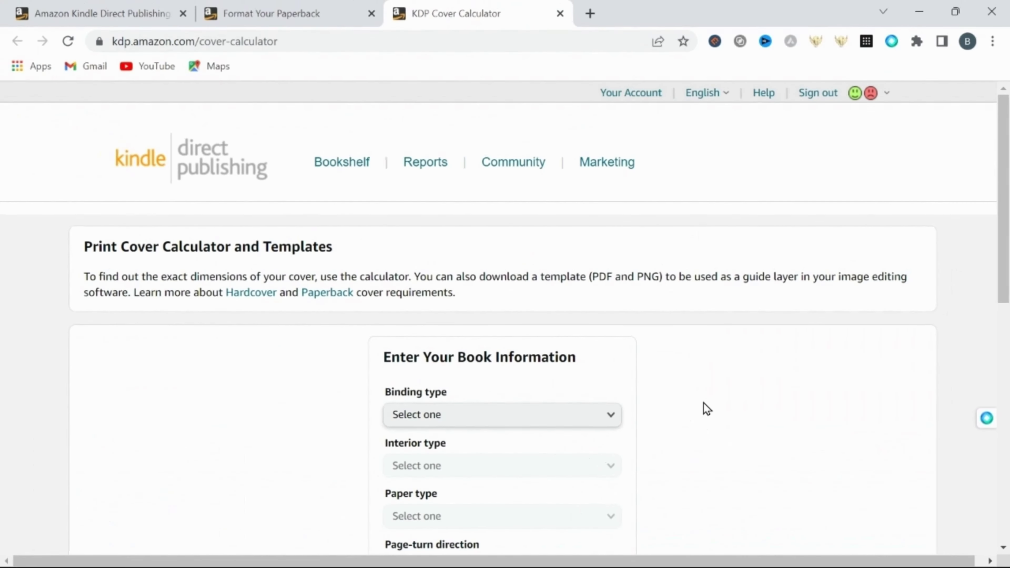
pyautogui.scroll(-5, 703, 404)
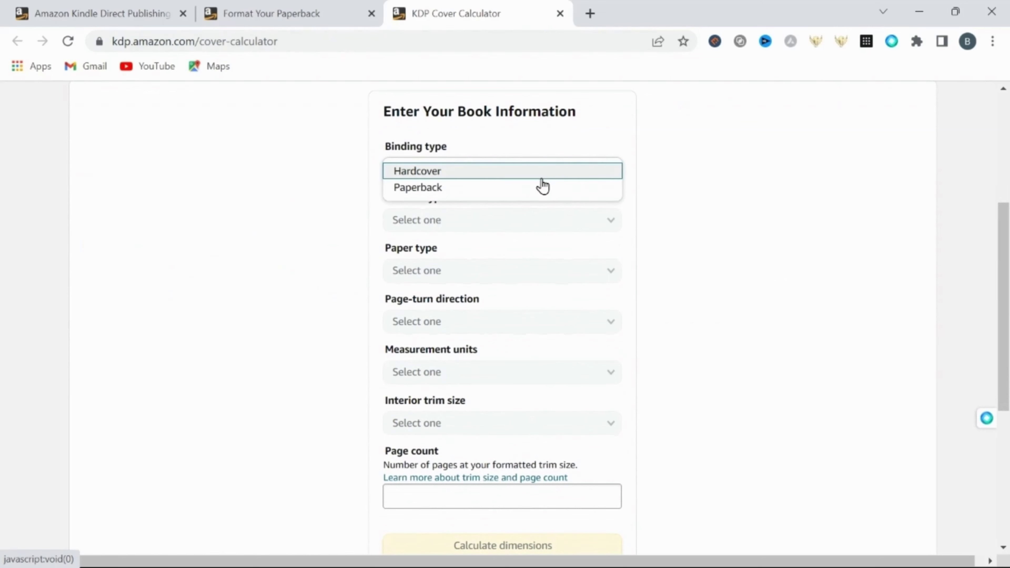
# Step: Calculate cover dimensions for an 8.5 x 8.5 in, premium-colour, left-to-right paperback in inches
pyautogui.click(511, 239)
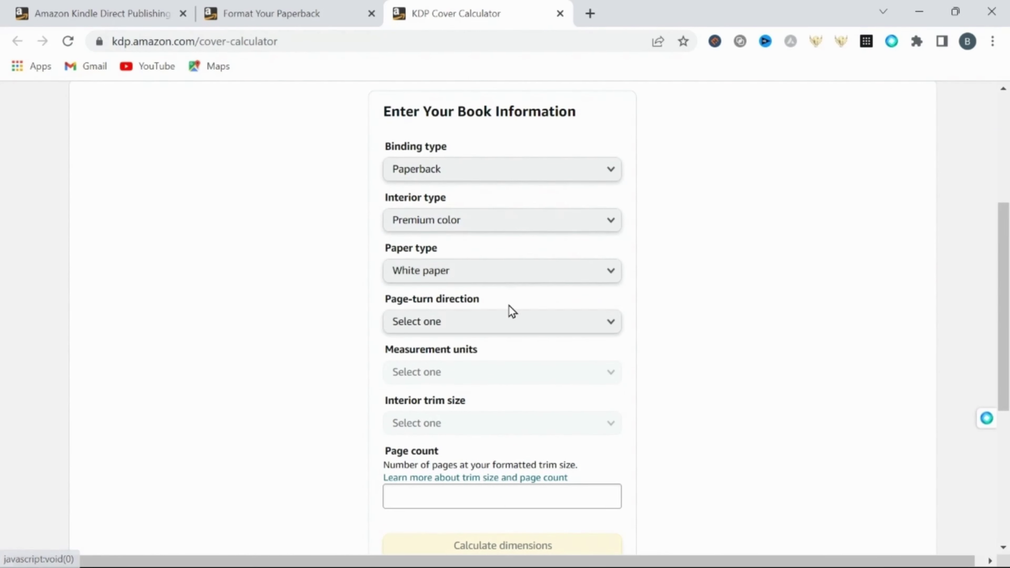
pyautogui.click(516, 327)
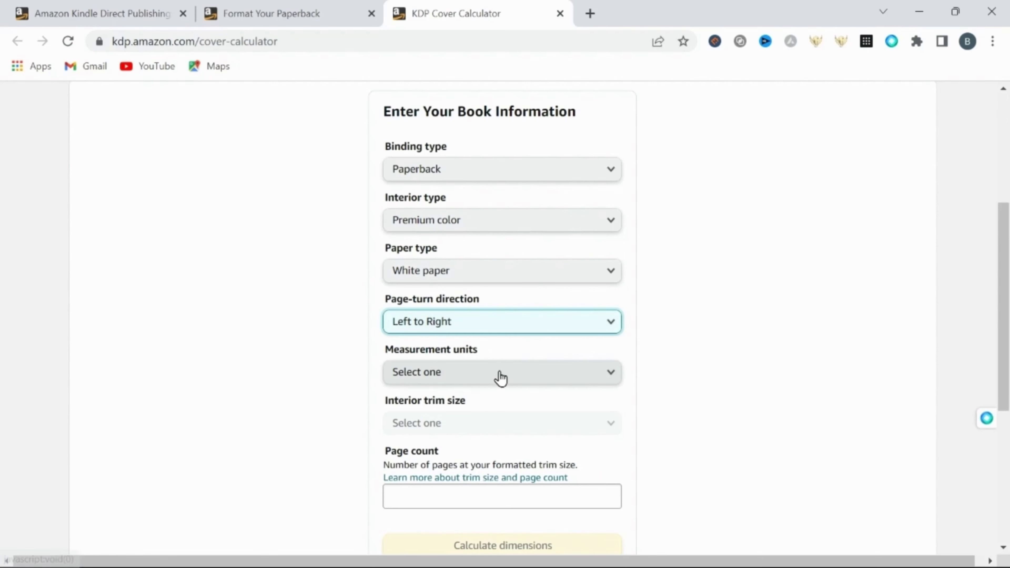
pyautogui.click(531, 389)
pyautogui.click(516, 376)
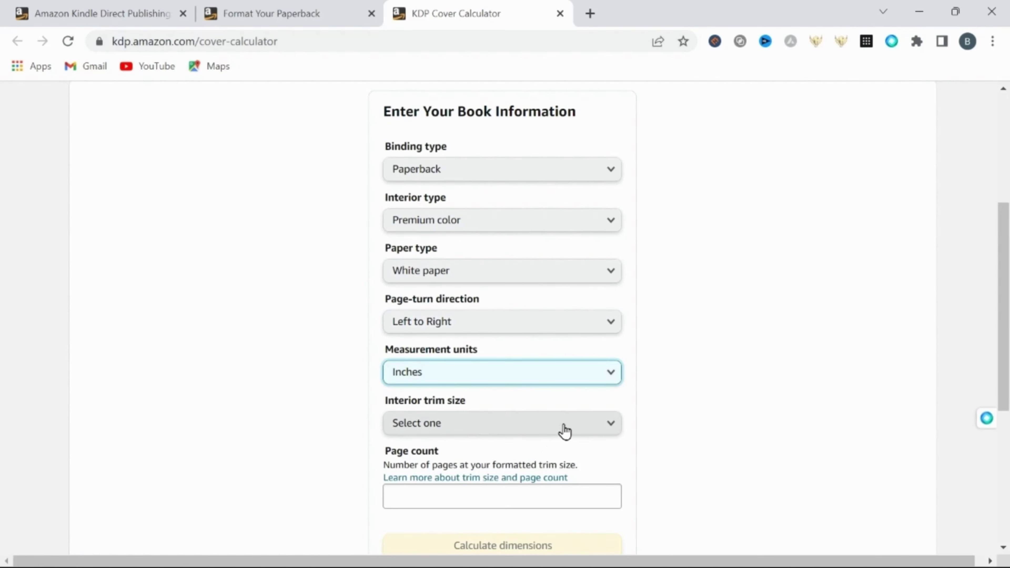
pyautogui.click(564, 431)
pyautogui.click(534, 407)
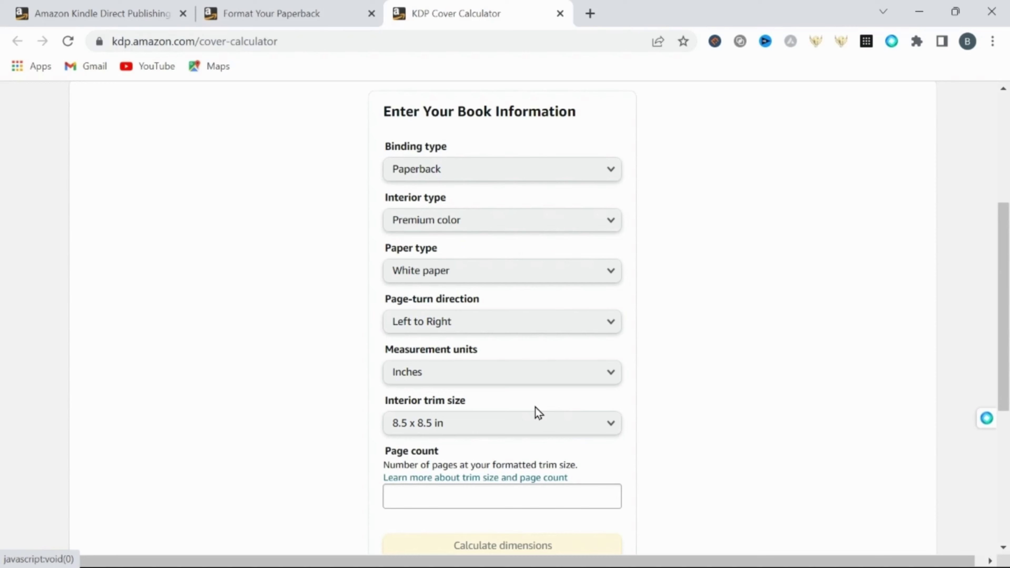
pyautogui.scroll(-3, 668, 427)
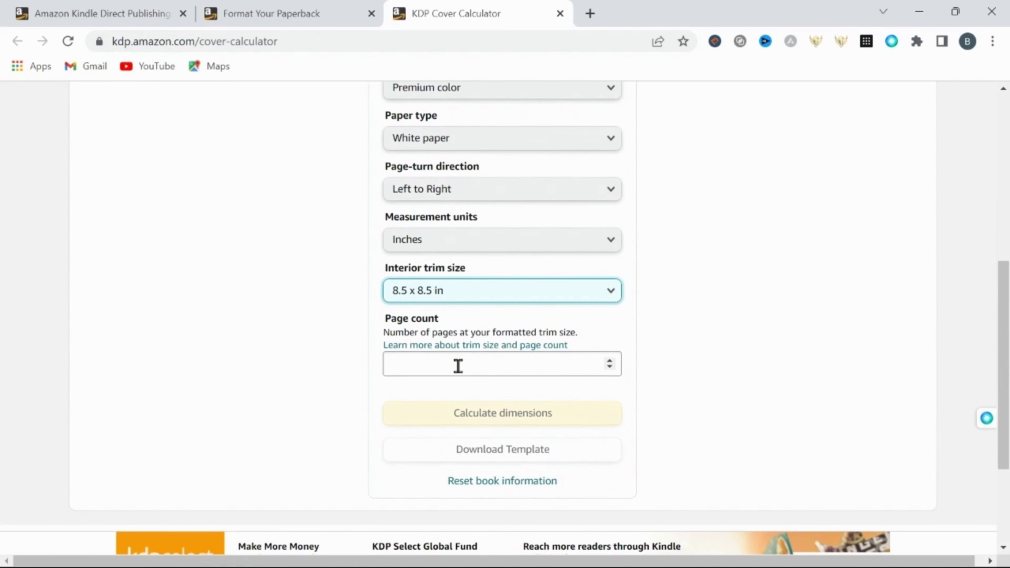
pyautogui.click(531, 409)
pyautogui.scroll(-2, 526, 413)
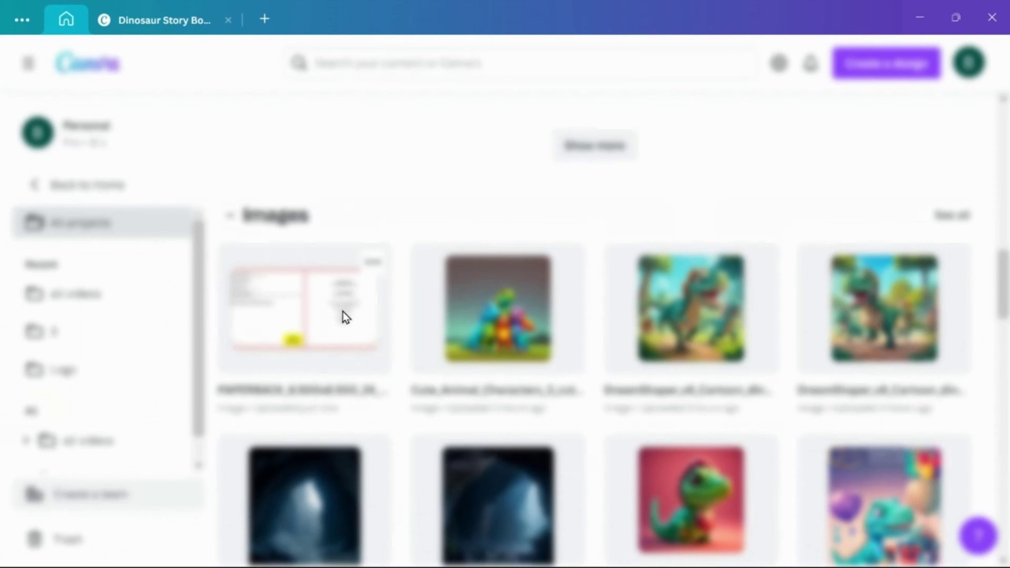
# Step: Open the paperback cover template as a new design and set its transparency to 43
pyautogui.click(342, 313)
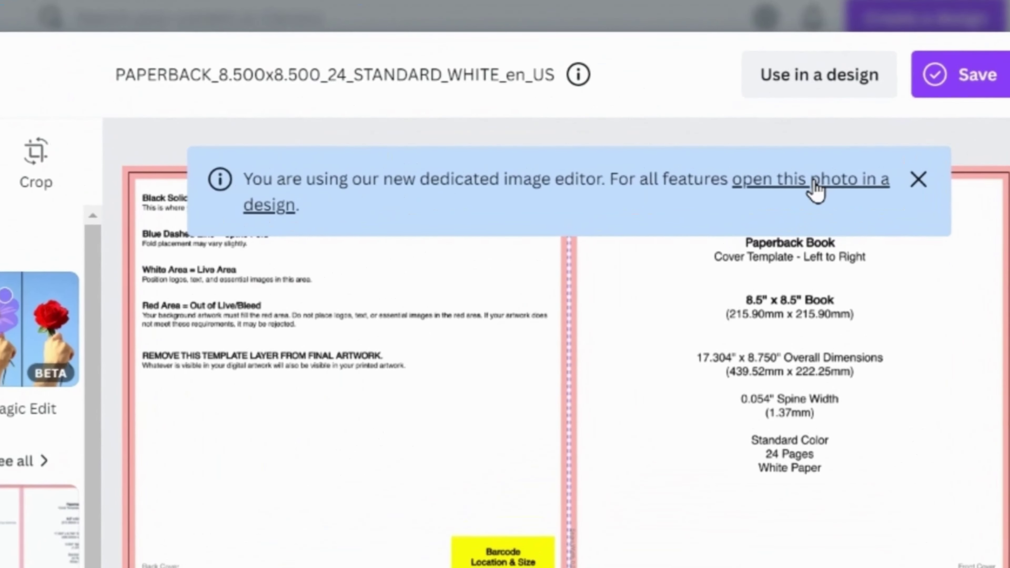
pyautogui.click(811, 174)
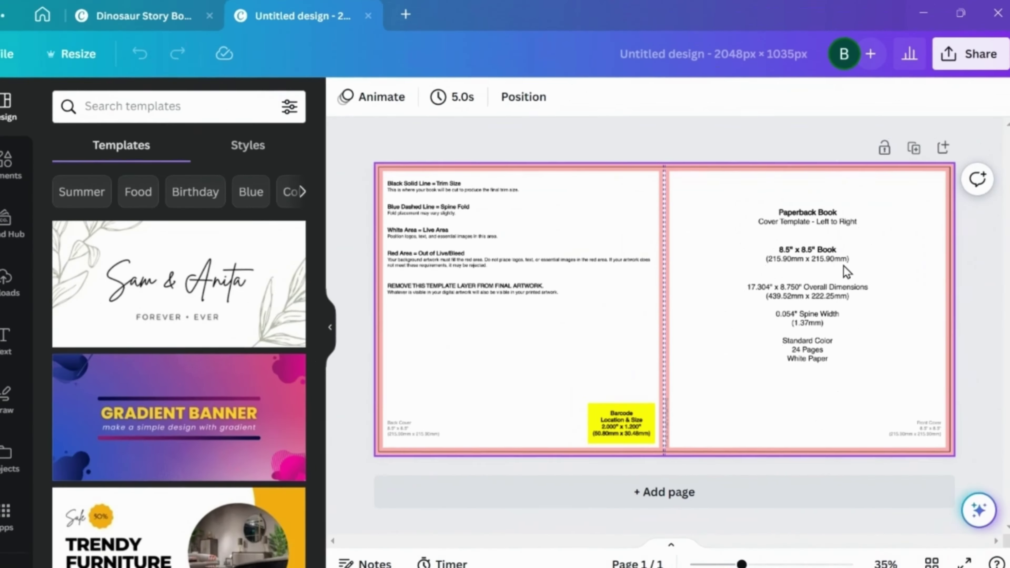
pyautogui.click(483, 288)
pyautogui.click(610, 76)
pyautogui.moveTo(611, 163); pyautogui.dragTo(493, 163)
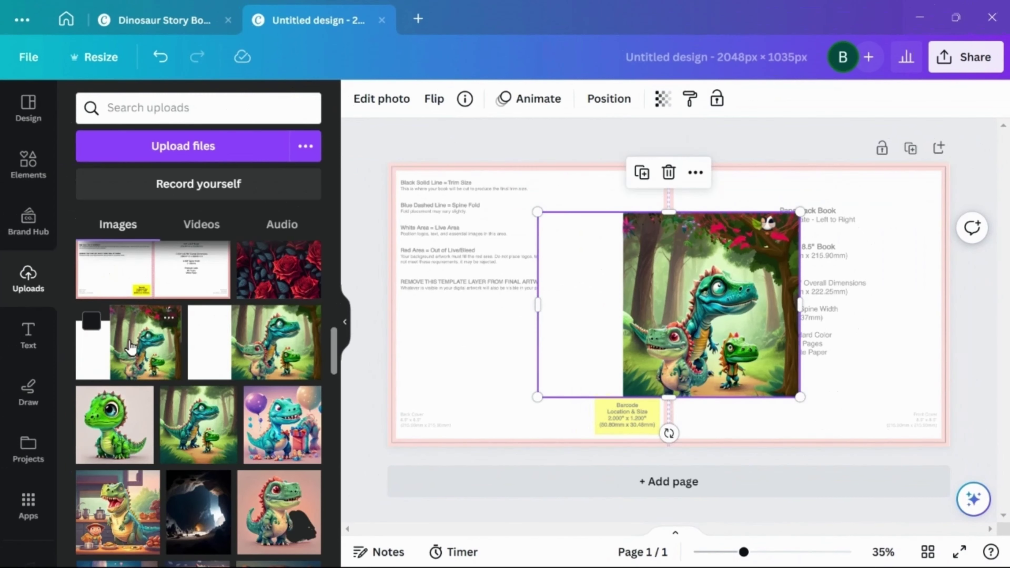
# Step: Enlarge the dinosaur family picture over the front cover and the forest picture over the back
pyautogui.moveTo(668, 311); pyautogui.dragTo(807, 342)
pyautogui.moveTo(681, 243); pyautogui.dragTo(544, 149)
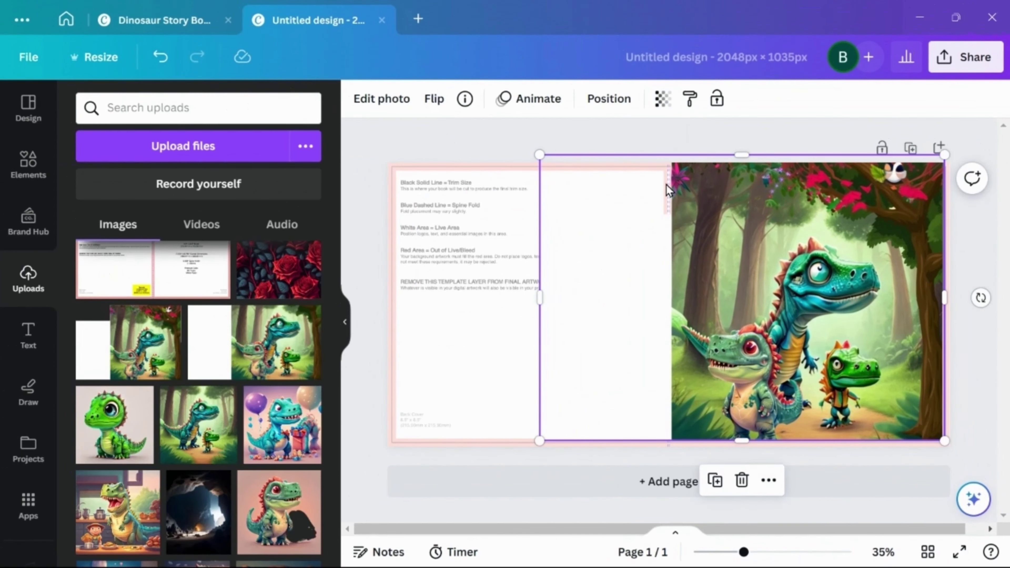
pyautogui.click(197, 425)
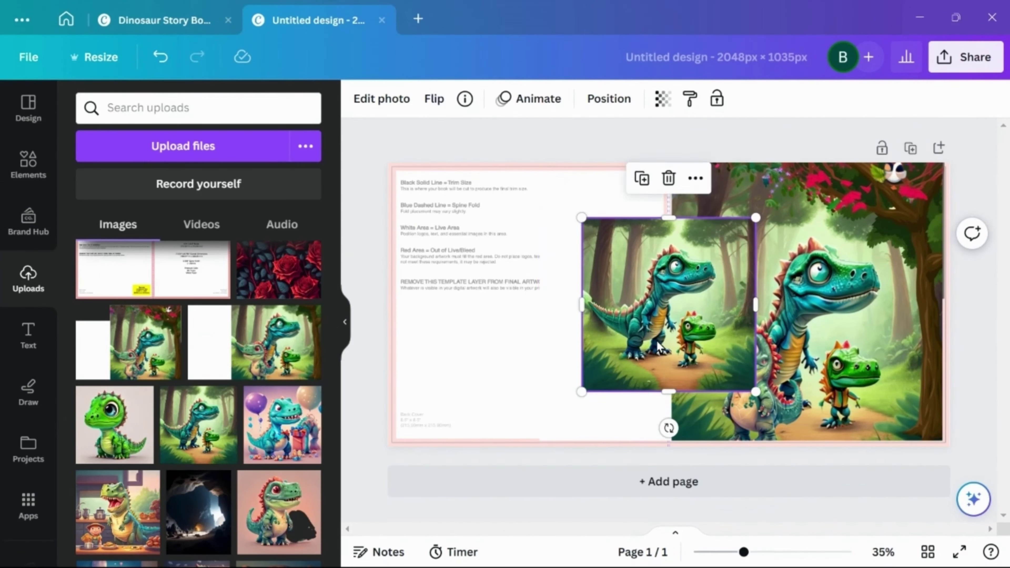
pyautogui.moveTo(668, 304); pyautogui.dragTo(580, 255)
pyautogui.moveTo(494, 345); pyautogui.dragTo(391, 480)
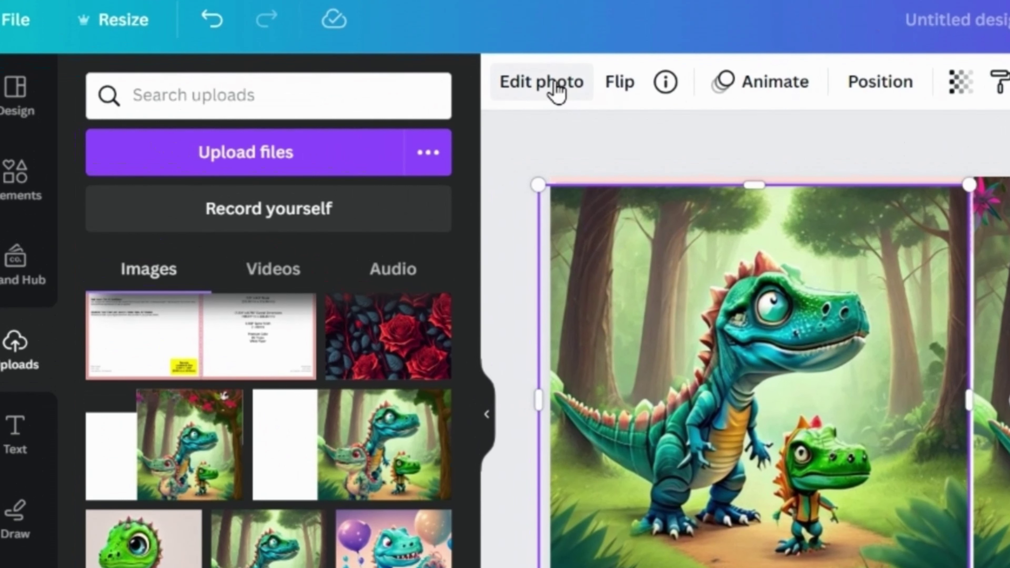
# Step: Brush out the big dinosaur from the forest picture with the Magic Eraser at size 78
pyautogui.click(557, 85)
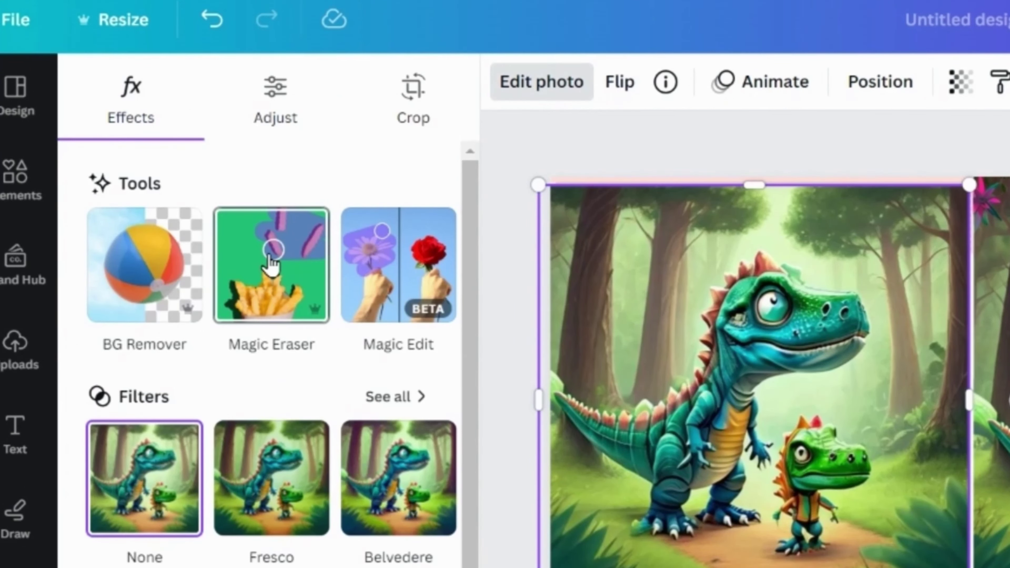
pyautogui.click(272, 265)
pyautogui.moveTo(155, 174); pyautogui.dragTo(371, 173)
pyautogui.moveTo(641, 559); pyautogui.dragTo(648, 485)
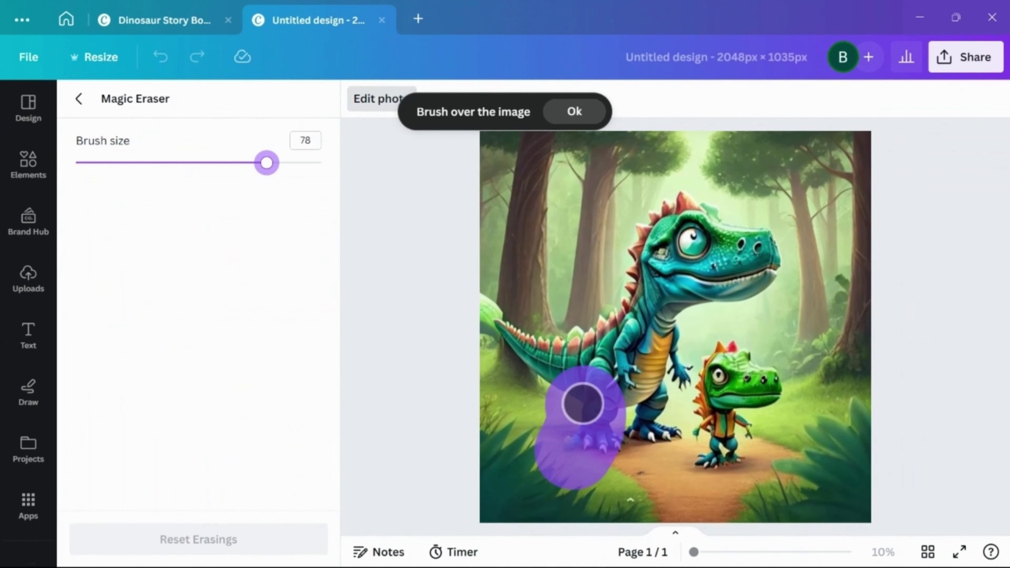
pyautogui.moveTo(583, 404)
pyautogui.mouseDown()
pyautogui.moveTo(764, 260)
pyautogui.moveTo(664, 405)
pyautogui.moveTo(690, 360)
pyautogui.moveTo(725, 413)
pyautogui.moveTo(575, 453)
pyautogui.mouseUp()
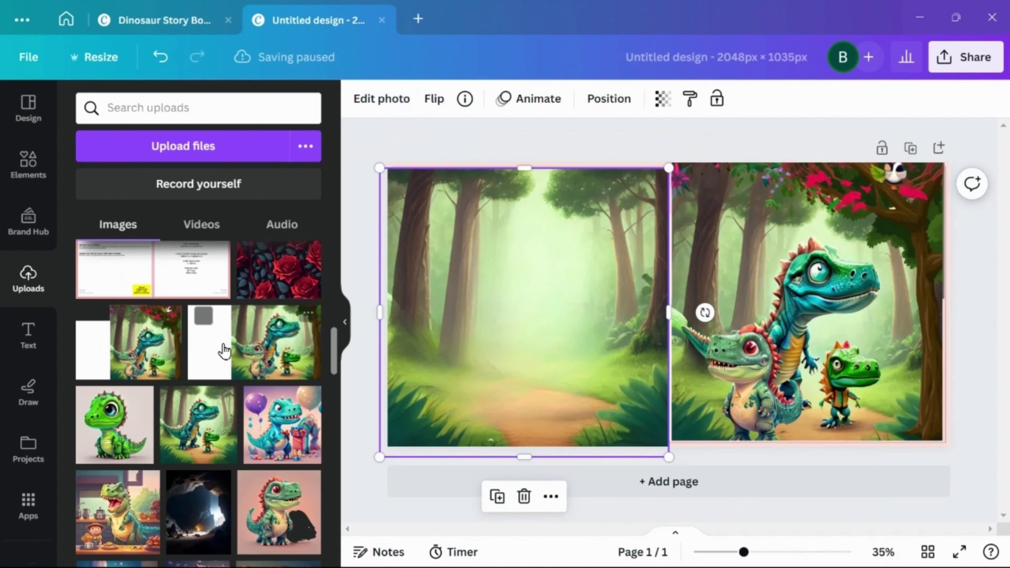
# Step: Add the green dinosaur, remove its background, and position and resize it on the forest
pyautogui.click(115, 425)
pyautogui.click(382, 98)
pyautogui.click(112, 211)
pyautogui.moveTo(669, 320); pyautogui.dragTo(529, 338)
pyautogui.moveTo(433, 244); pyautogui.dragTo(503, 304)
# Step: Add the red dinosaur without its background, erase the leftover black blob, and tilt it slightly
pyautogui.click(28, 278)
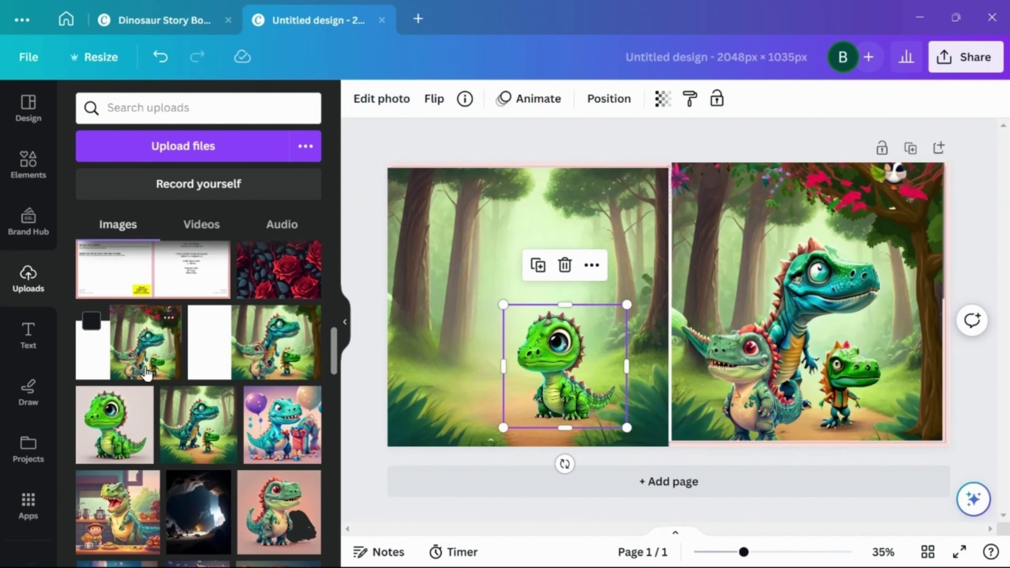
pyautogui.scroll(-3, 147, 374)
pyautogui.click(282, 368)
pyautogui.click(381, 98)
pyautogui.click(112, 219)
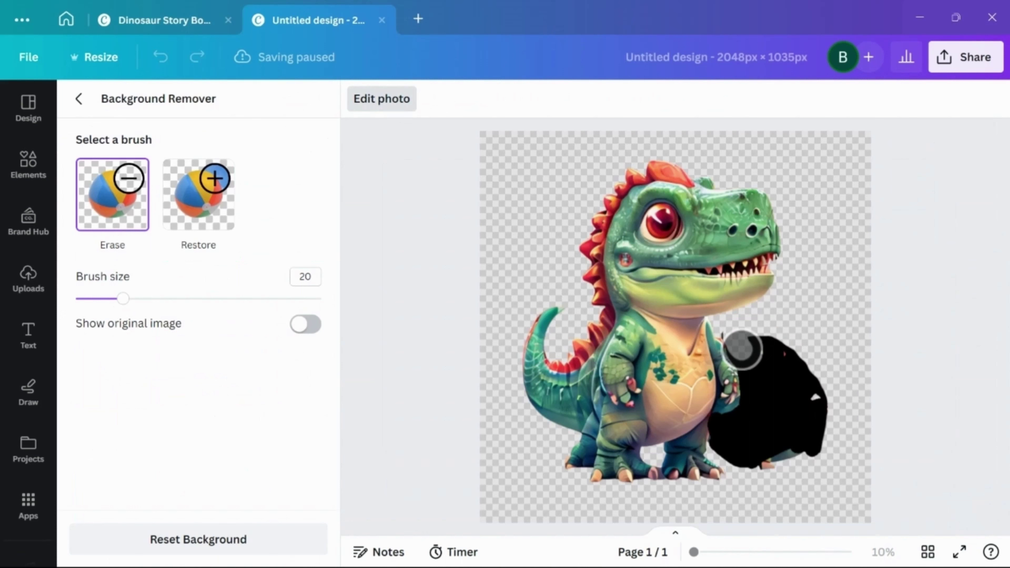
pyautogui.moveTo(742, 348)
pyautogui.mouseDown()
pyautogui.moveTo(746, 461)
pyautogui.moveTo(768, 340)
pyautogui.moveTo(729, 334)
pyautogui.mouseUp()
pyautogui.click(382, 99)
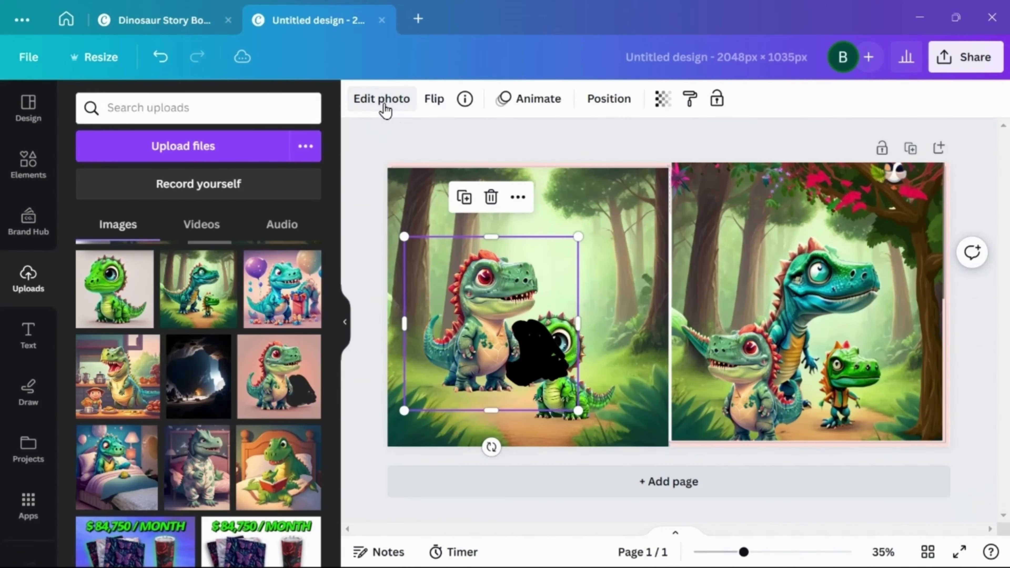
pyautogui.moveTo(478, 464)
pyautogui.mouseDown()
pyautogui.moveTo(550, 463)
pyautogui.moveTo(485, 453)
pyautogui.mouseUp()
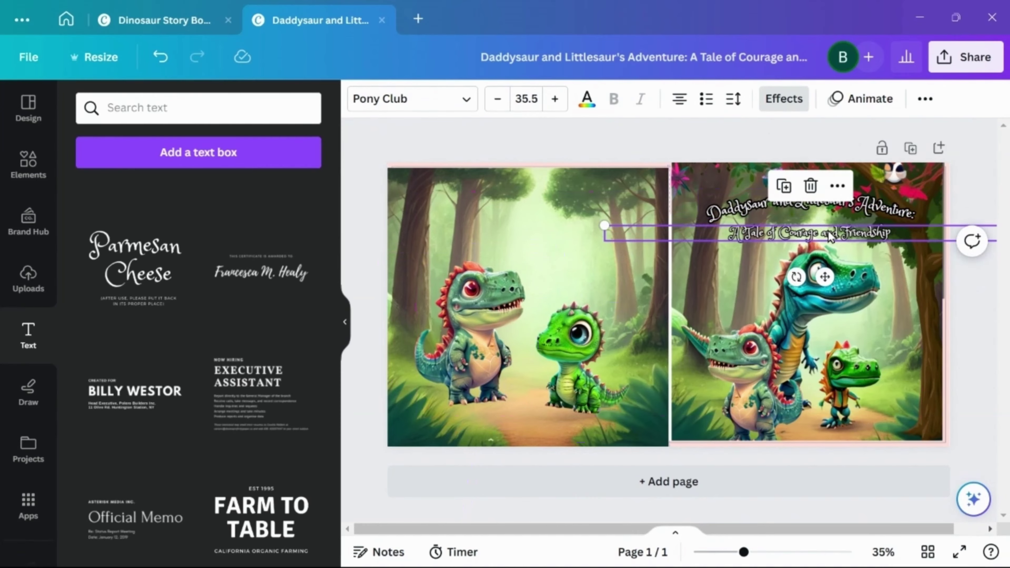
# Step: Raise the cover title to size 35.5 and paste the story blurb onto the back cover
pyautogui.click(447, 135)
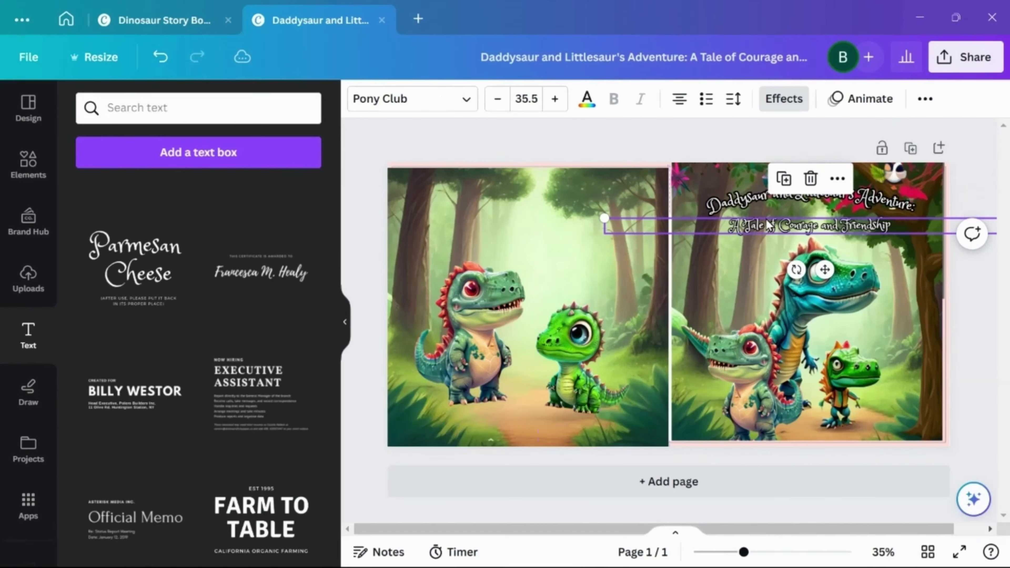
pyautogui.rightClick(620, 200)
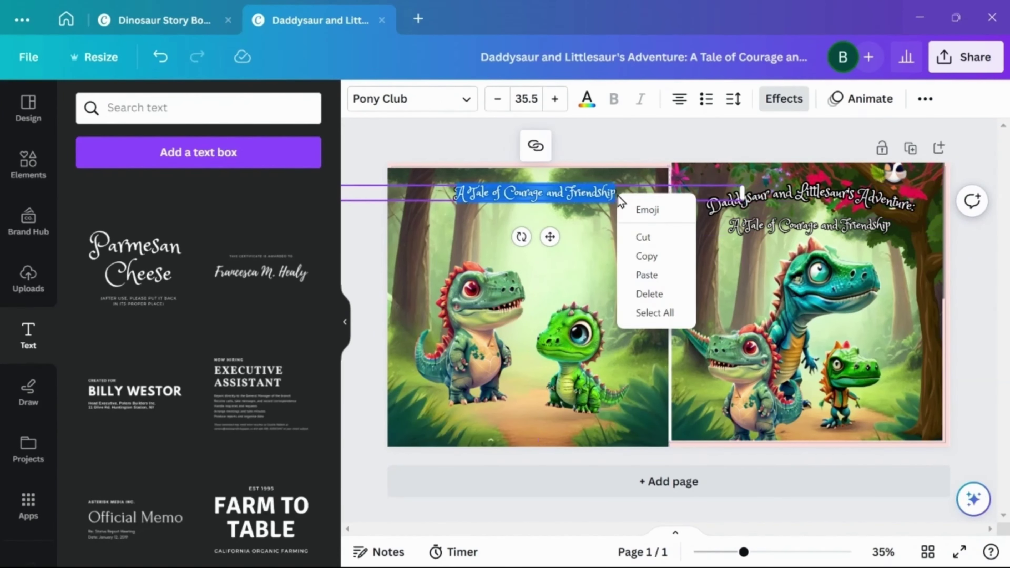
pyautogui.click(637, 273)
pyautogui.click(486, 338)
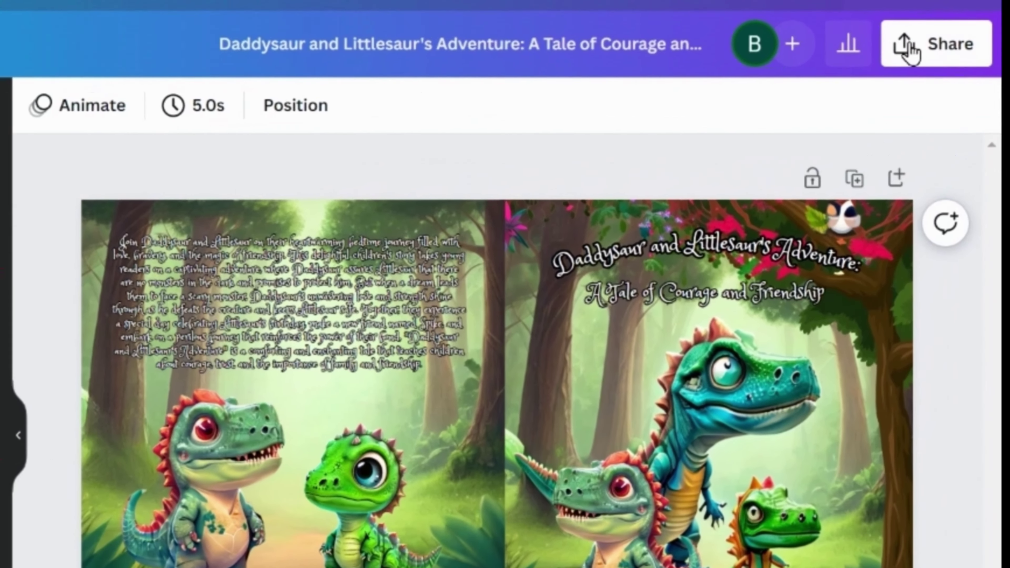
# Step: Set the design's download file type to PDF Print
pyautogui.click(954, 60)
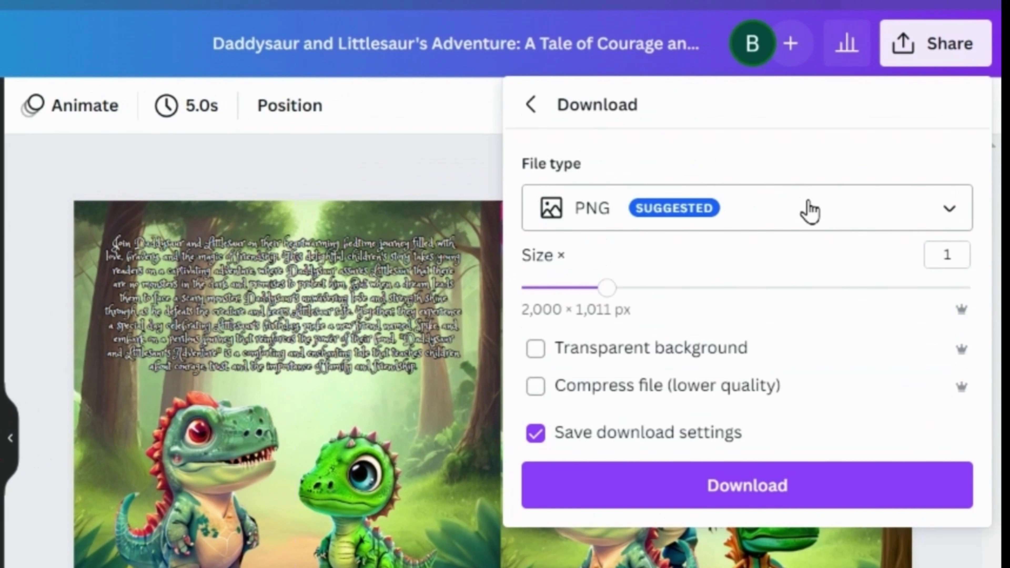
pyautogui.click(809, 211)
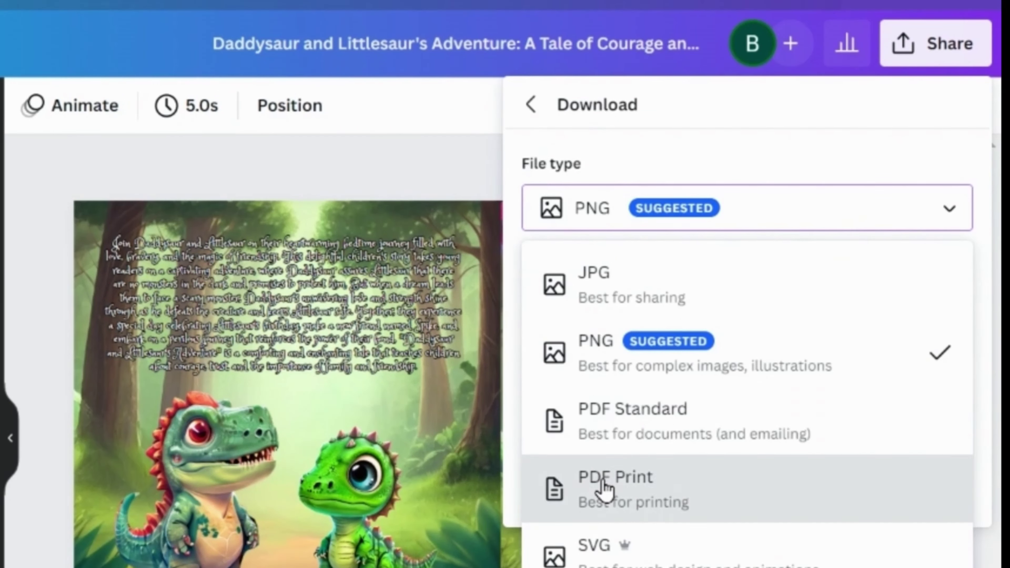
pyautogui.click(603, 488)
pyautogui.moveTo(668, 293)
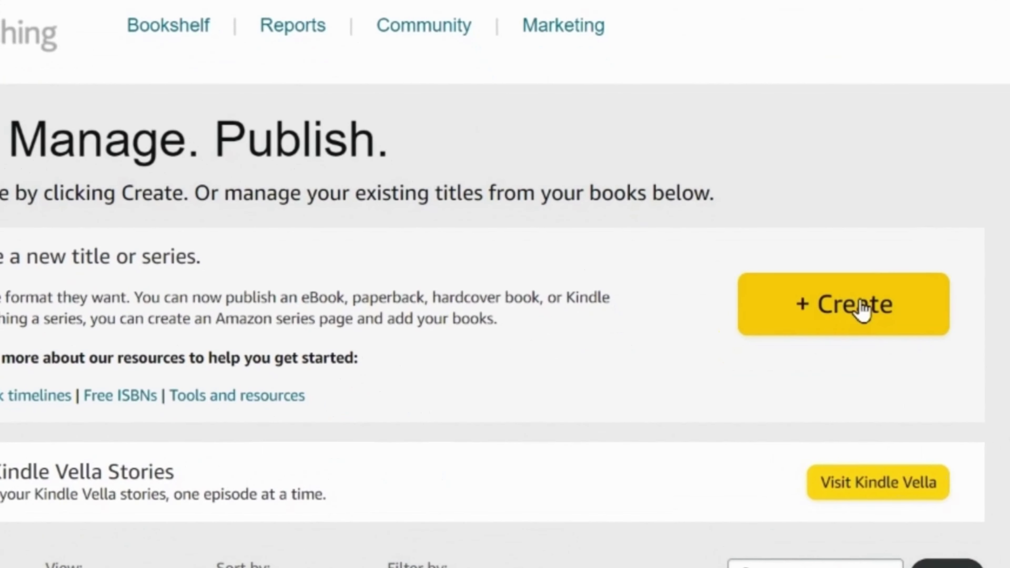
# Step: Create a new Paperback title with + Create and place the cursor in Book Title
pyautogui.click(845, 313)
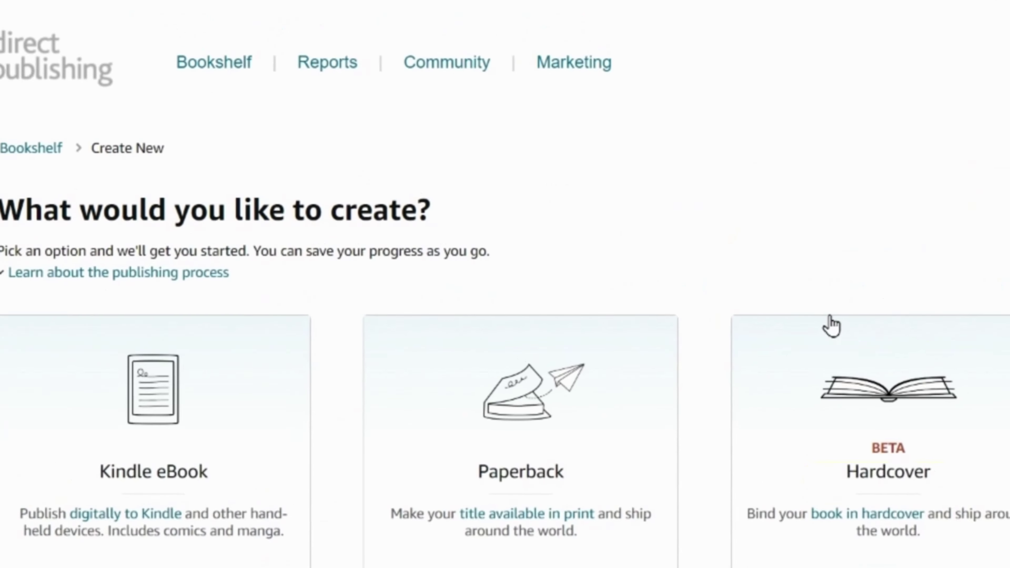
pyautogui.scroll(-4, 672, 342)
pyautogui.click(556, 407)
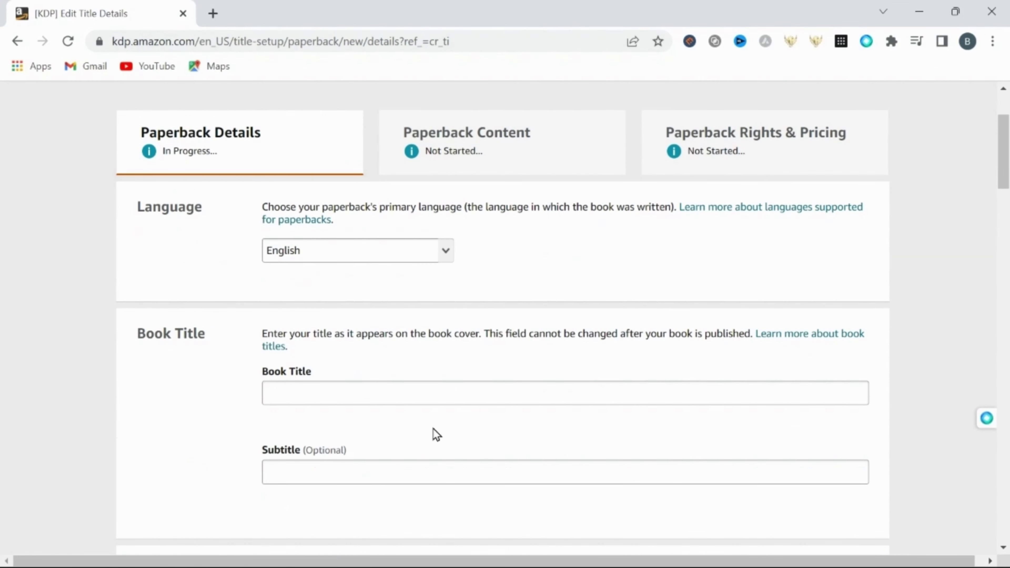
pyautogui.click(318, 395)
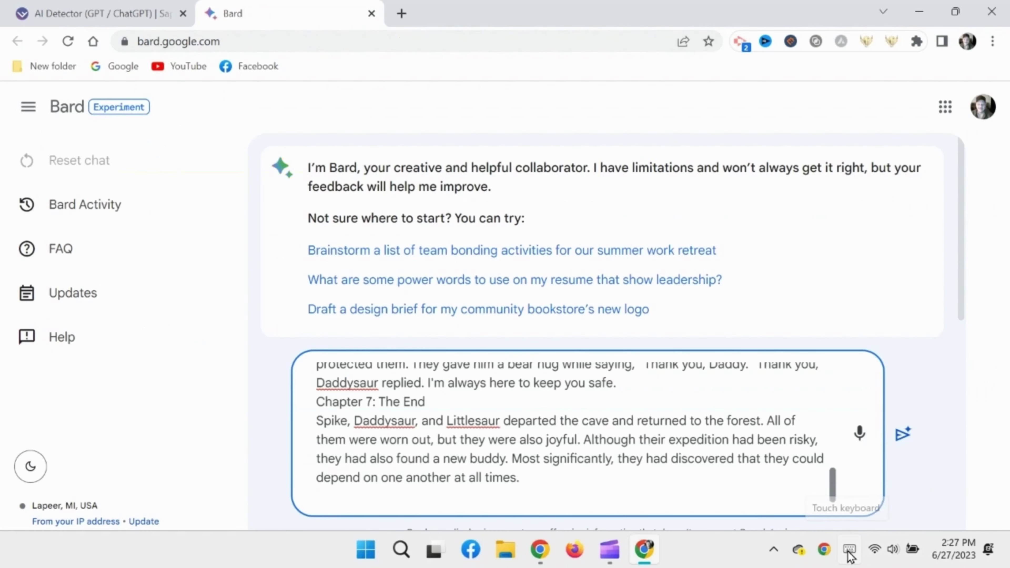
# Step: Dictate a request for a title and description of the bedtime story, then send it to Bard
pyautogui.click(849, 553)
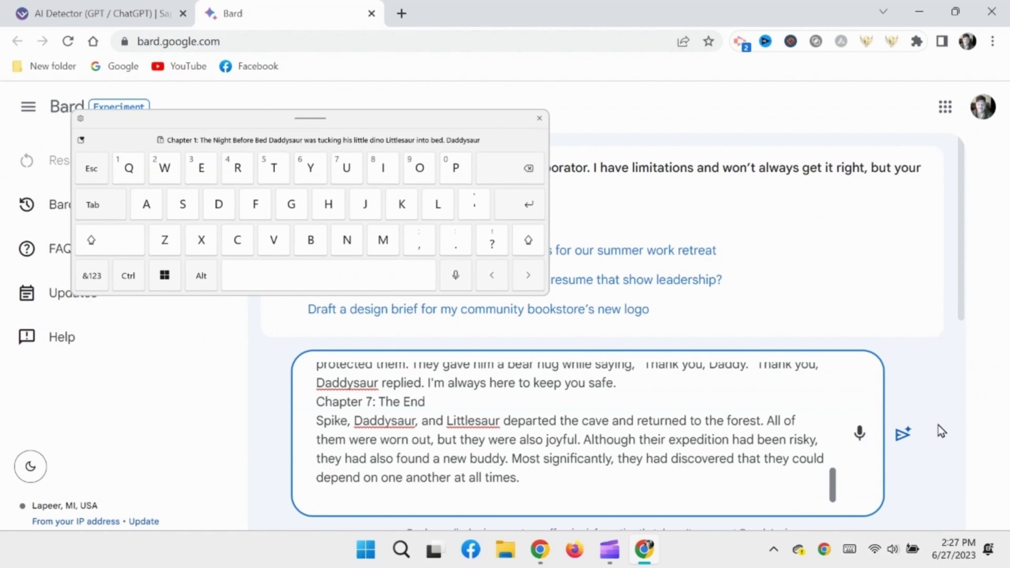
pyautogui.click(456, 275)
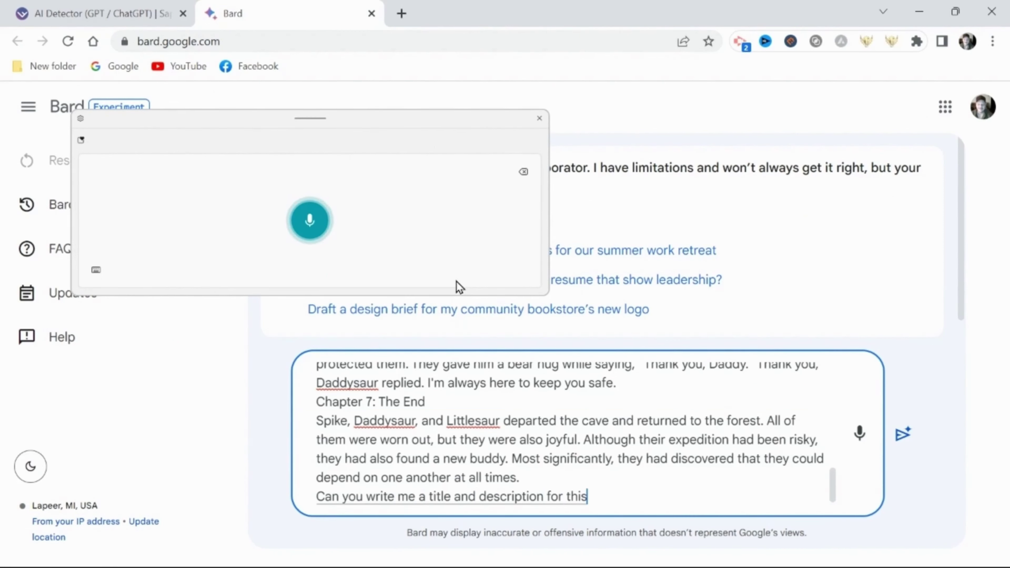
pyautogui.click(539, 118)
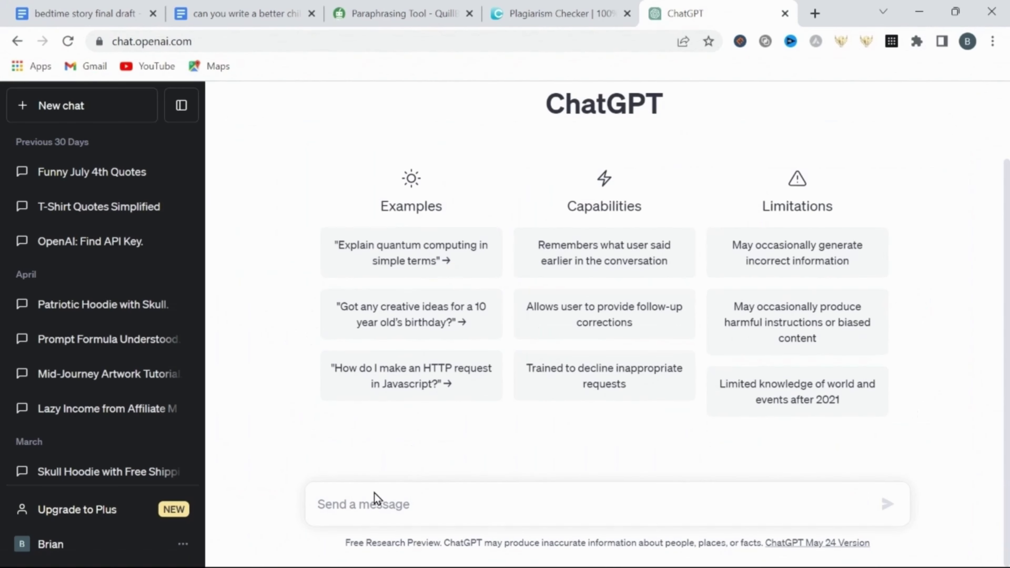
# Step: Paste the Daddysaur story as plain text into ChatGPT and send the title-and-description request
pyautogui.rightClick(374, 494)
pyautogui.click(478, 400)
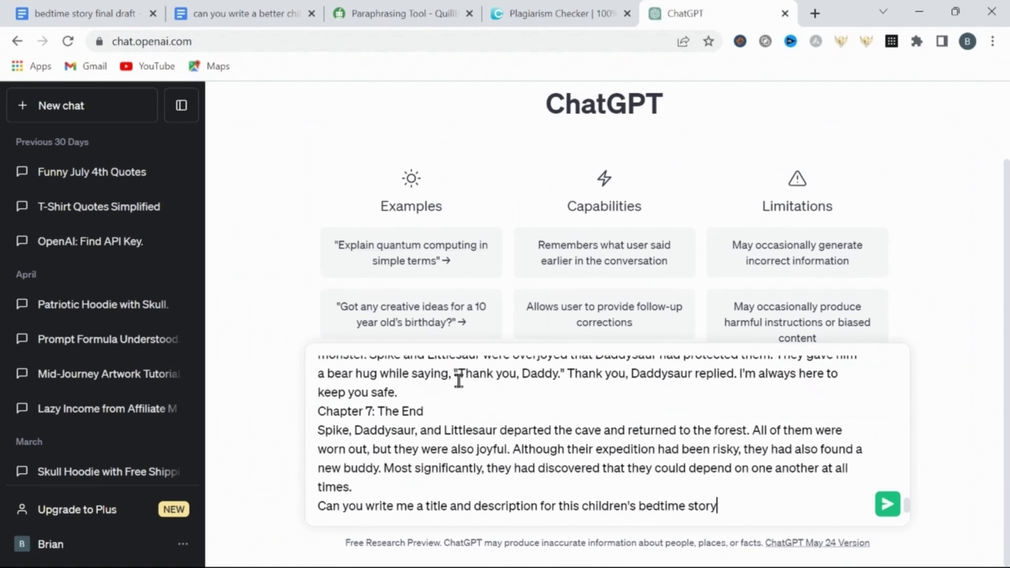
pyautogui.click(879, 510)
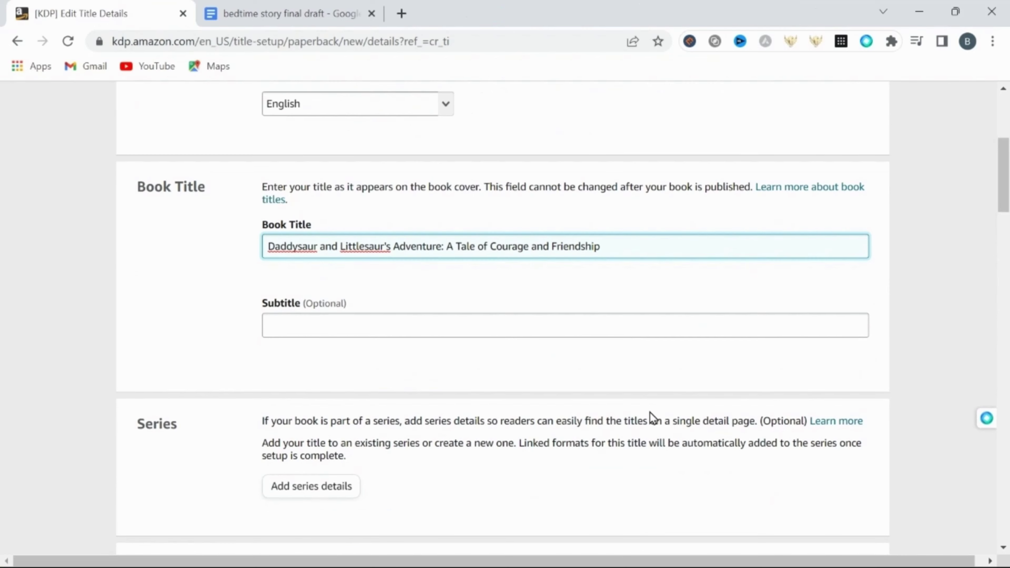
pyautogui.scroll(-2, 650, 414)
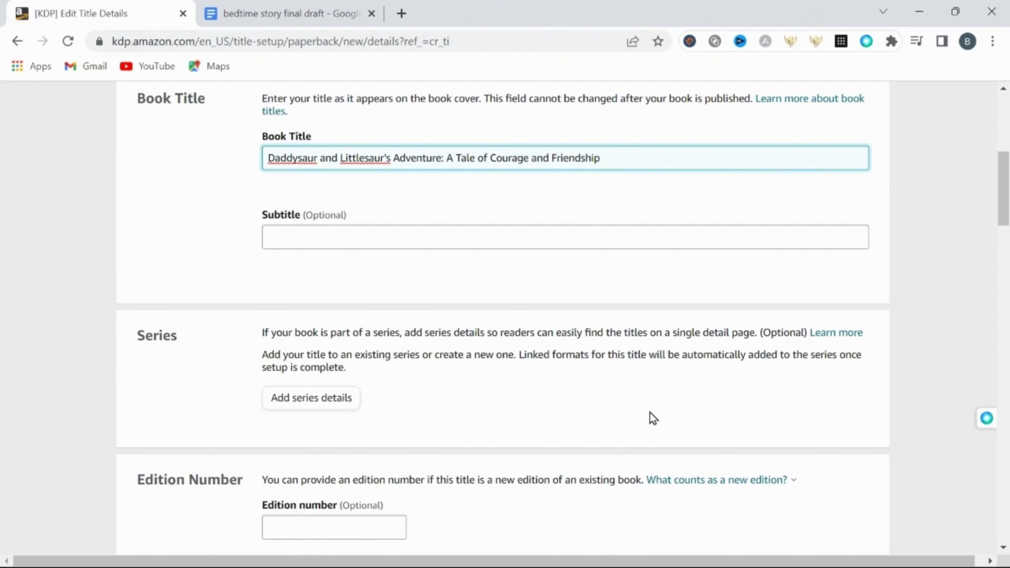
# Step: Paste the book description into the KDP description editor and remove its leading 'Description' label
pyautogui.scroll(-7, 652, 418)
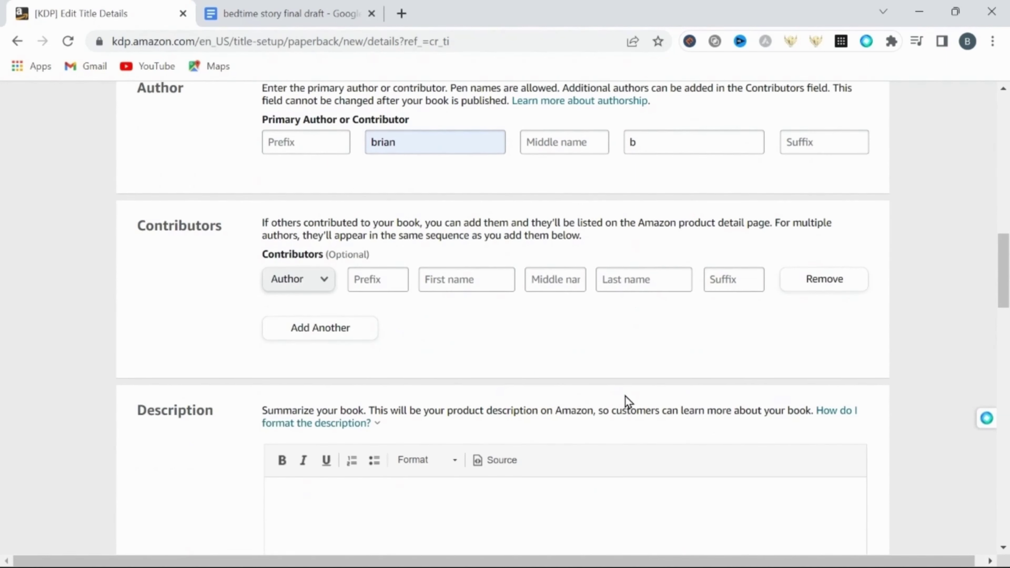
pyautogui.scroll(-3, 625, 394)
pyautogui.hotkey('ctrl', 'v')
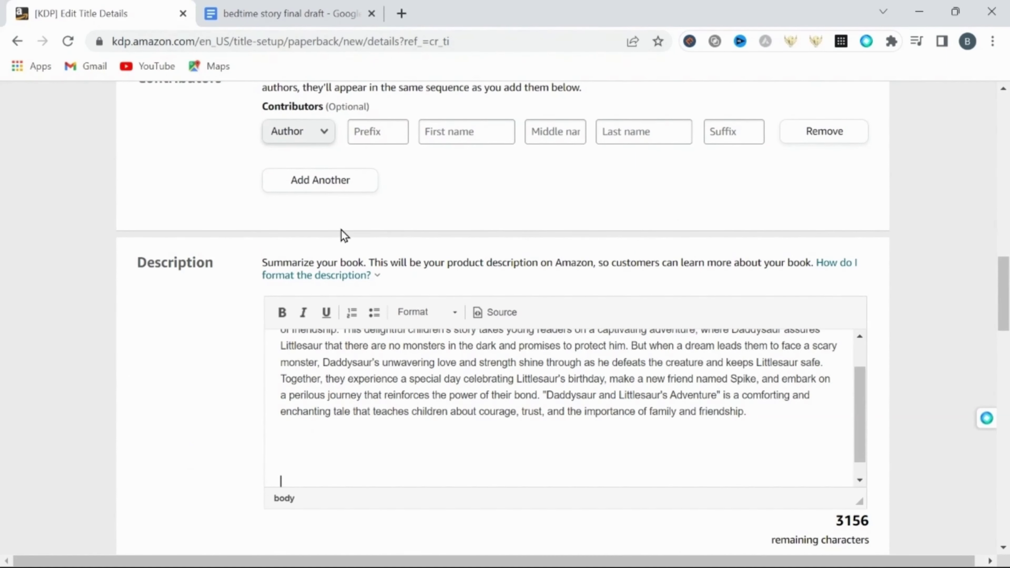
pyautogui.scroll(3, 808, 397)
pyautogui.moveTo(280, 352); pyautogui.dragTo(345, 352)
pyautogui.press('BackSpace')
# Step: Set the book's category to Non-Classifiable and add that placement
pyautogui.scroll(-6, 221, 388)
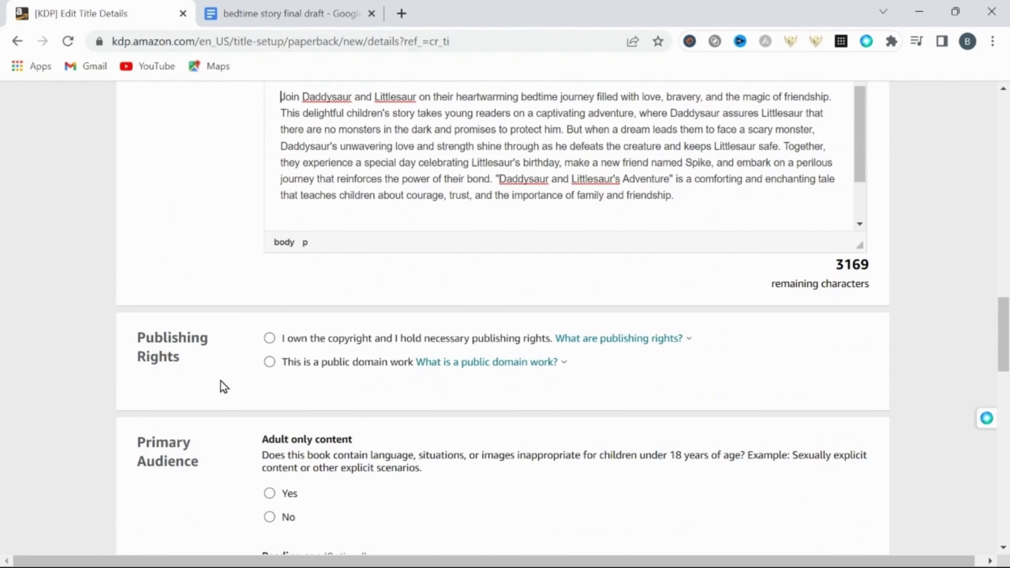
pyautogui.scroll(-5, 649, 354)
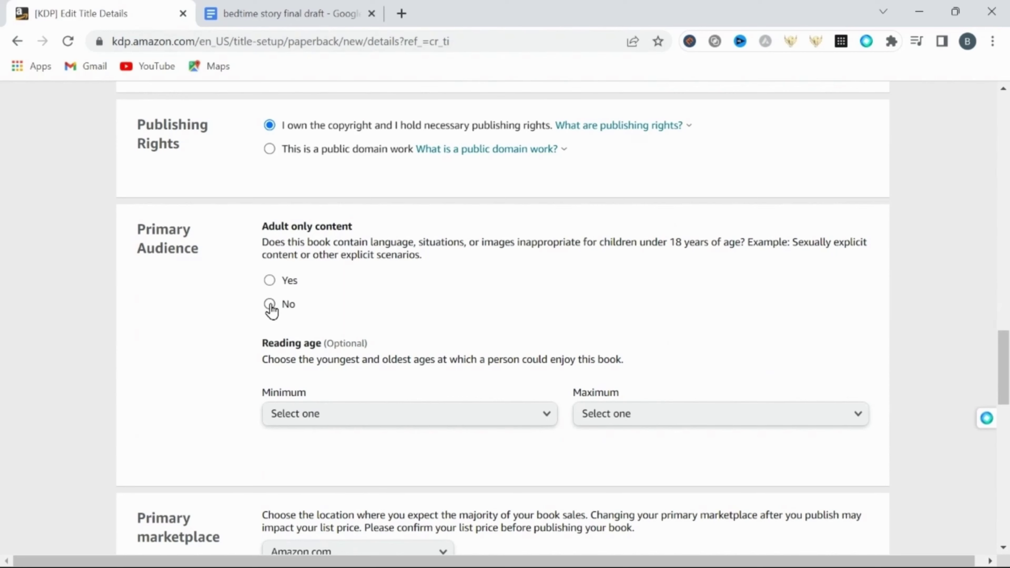
pyautogui.scroll(-9, 749, 353)
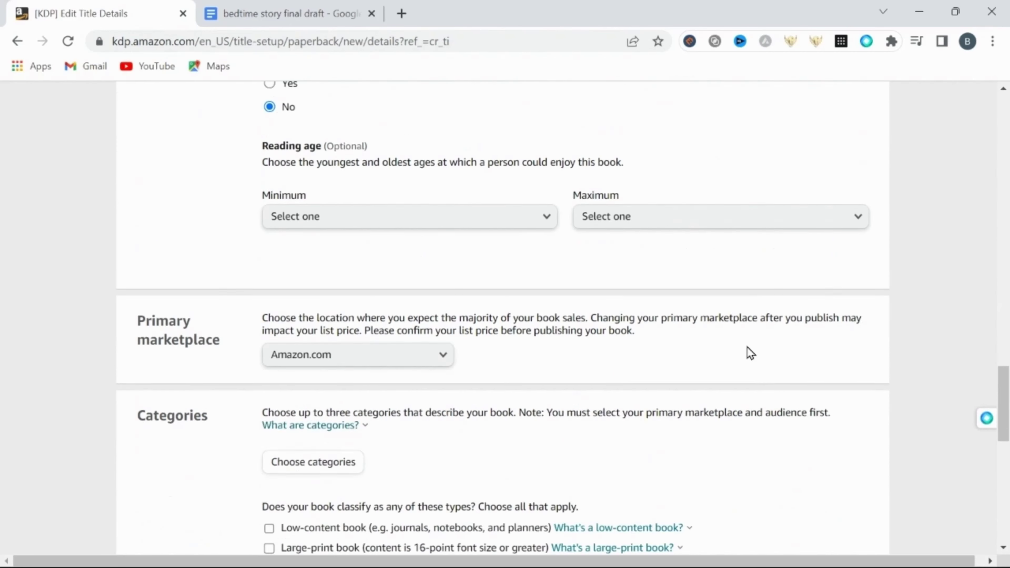
pyautogui.click(315, 292)
pyautogui.click(435, 318)
pyautogui.scroll(-6, 350, 370)
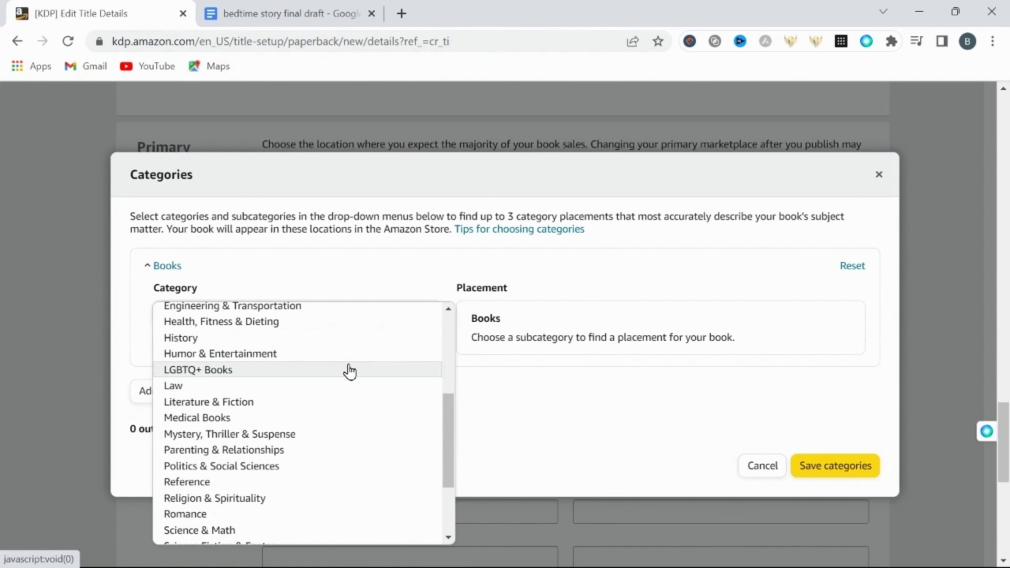
pyautogui.click(278, 531)
pyautogui.click(513, 344)
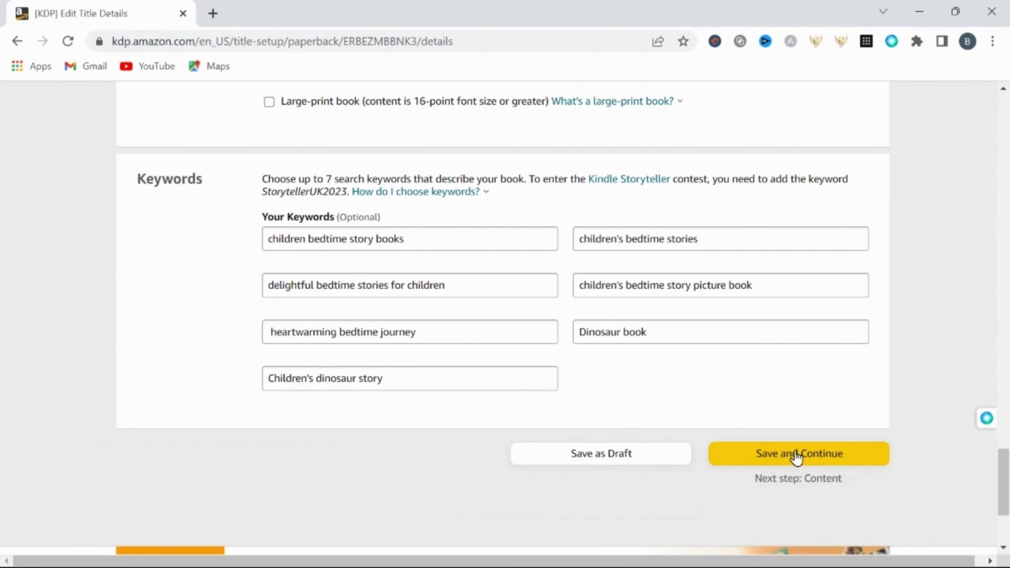
# Step: Save the paperback details and assign the book a free KDP ISBN
pyautogui.click(796, 455)
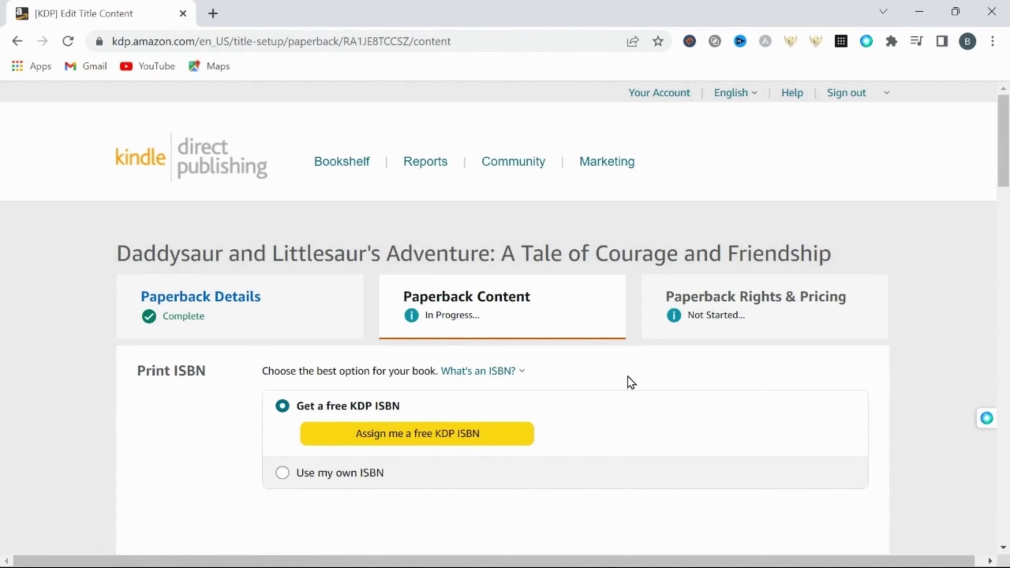
pyautogui.click(409, 438)
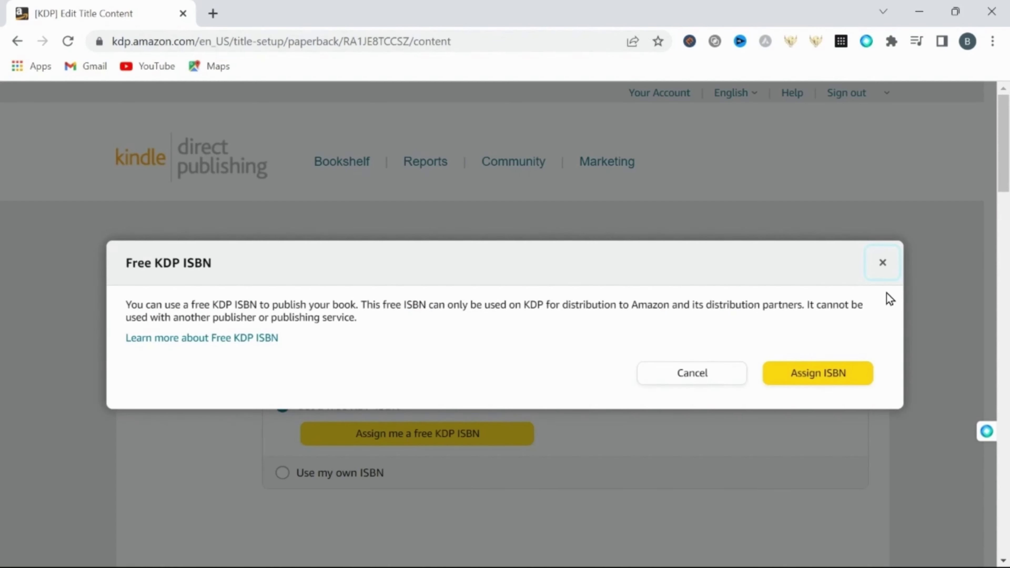
pyautogui.click(828, 374)
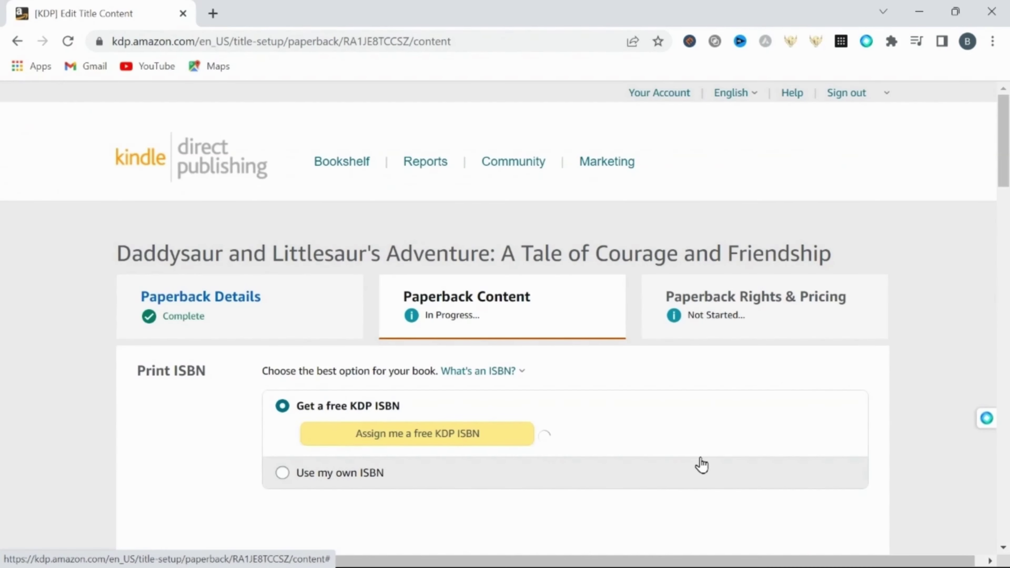
pyautogui.scroll(-10, 703, 463)
pyautogui.scroll(-3, 497, 350)
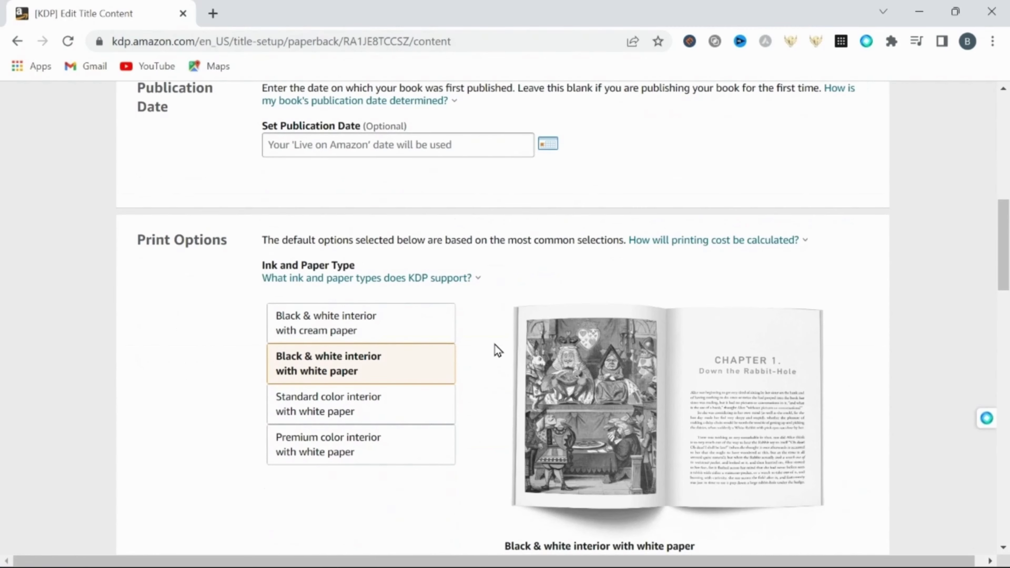
# Step: Choose premium colour on white paper, 8.5 x 8.5 in trim size, and bleed
pyautogui.click(323, 453)
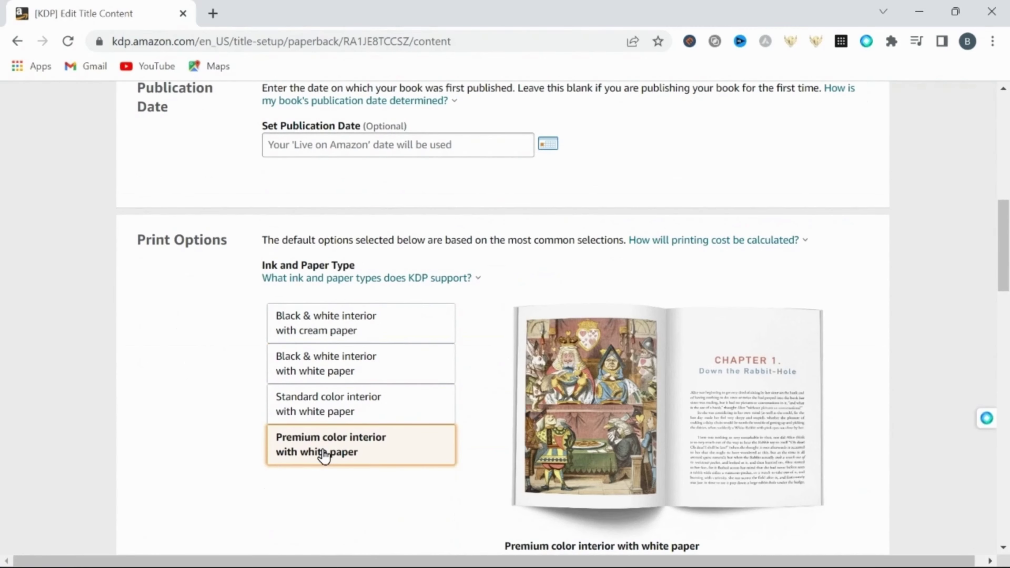
pyautogui.scroll(-5, 495, 369)
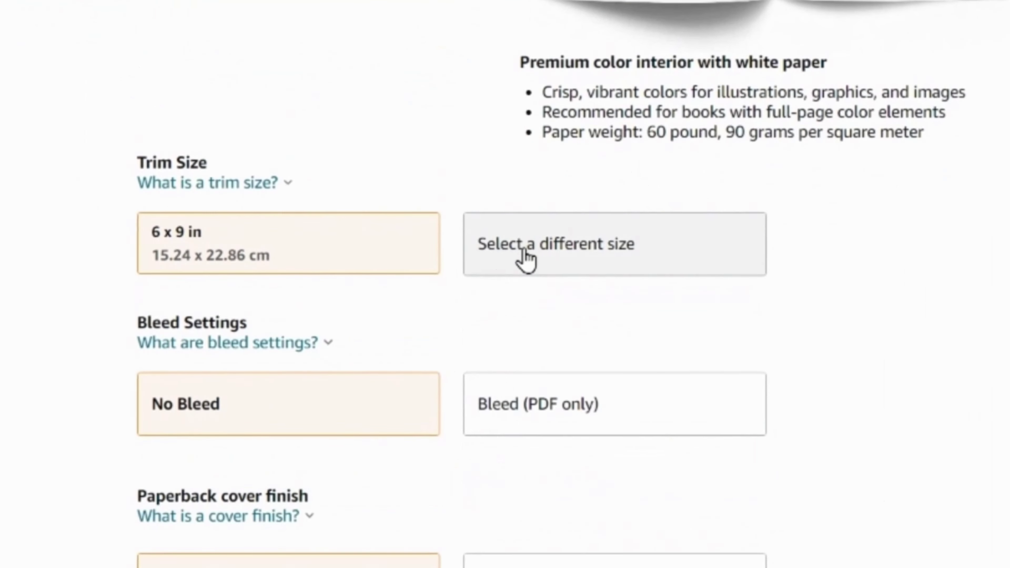
pyautogui.click(525, 259)
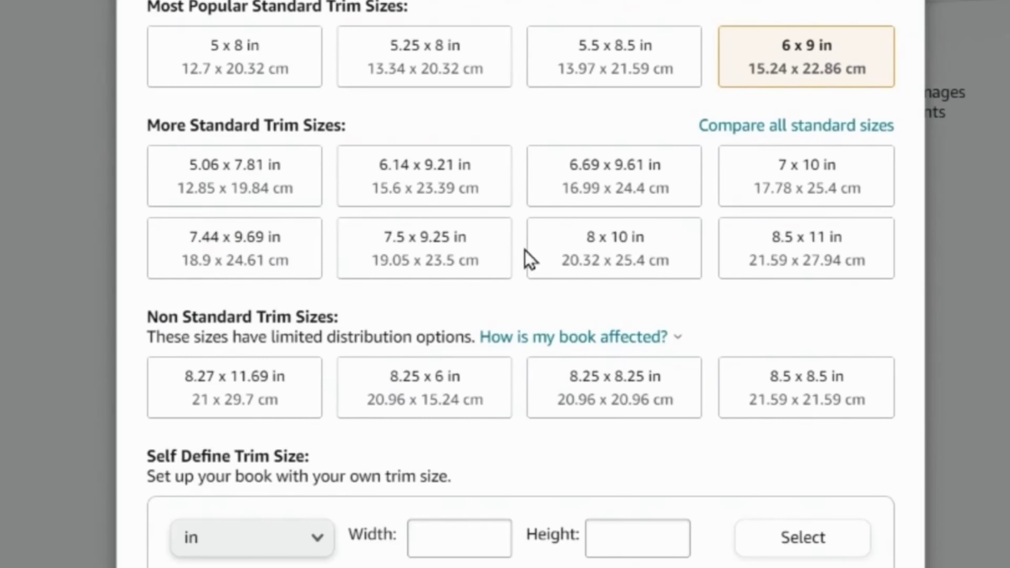
pyautogui.click(802, 398)
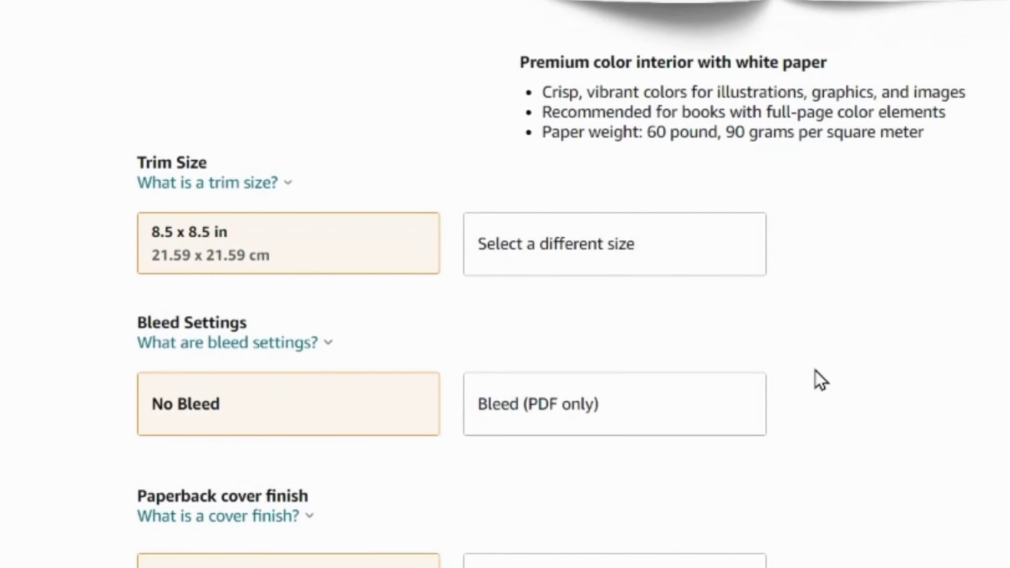
pyautogui.click(614, 418)
pyautogui.scroll(-5, 927, 380)
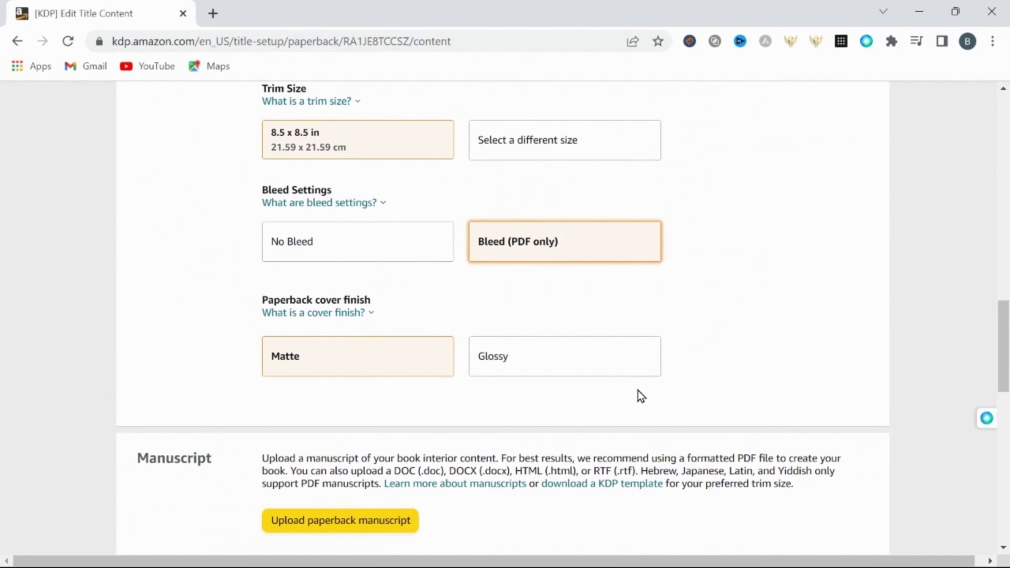
pyautogui.scroll(-5, 732, 323)
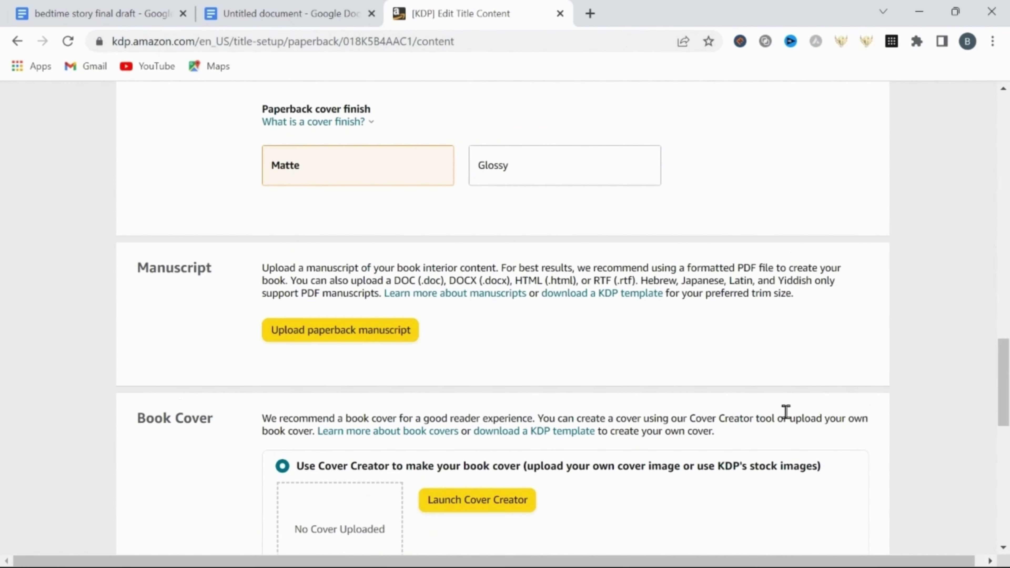
# Step: Upload the existing print-ready book cover PDF
pyautogui.scroll(-4, 586, 413)
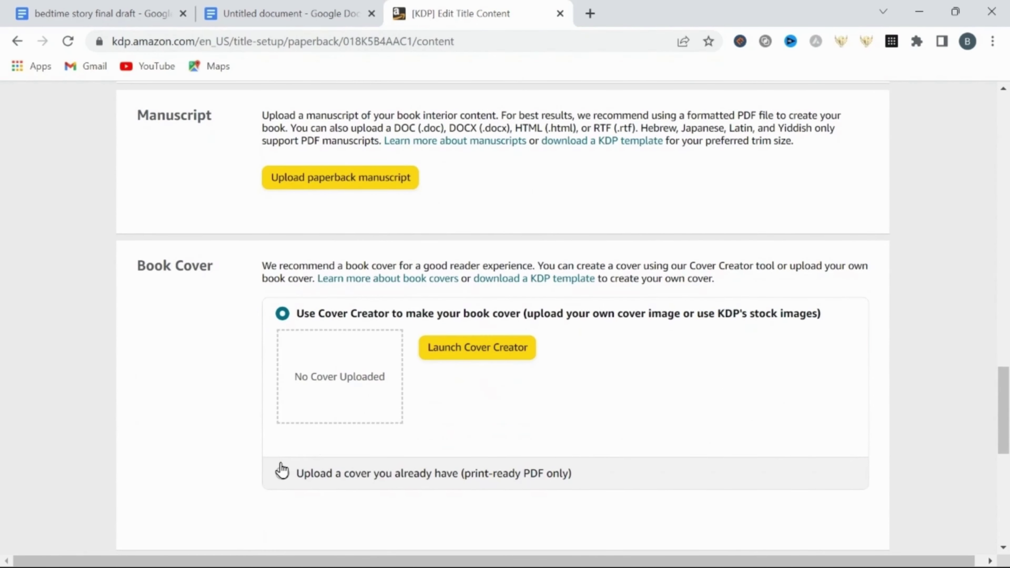
pyautogui.click(282, 435)
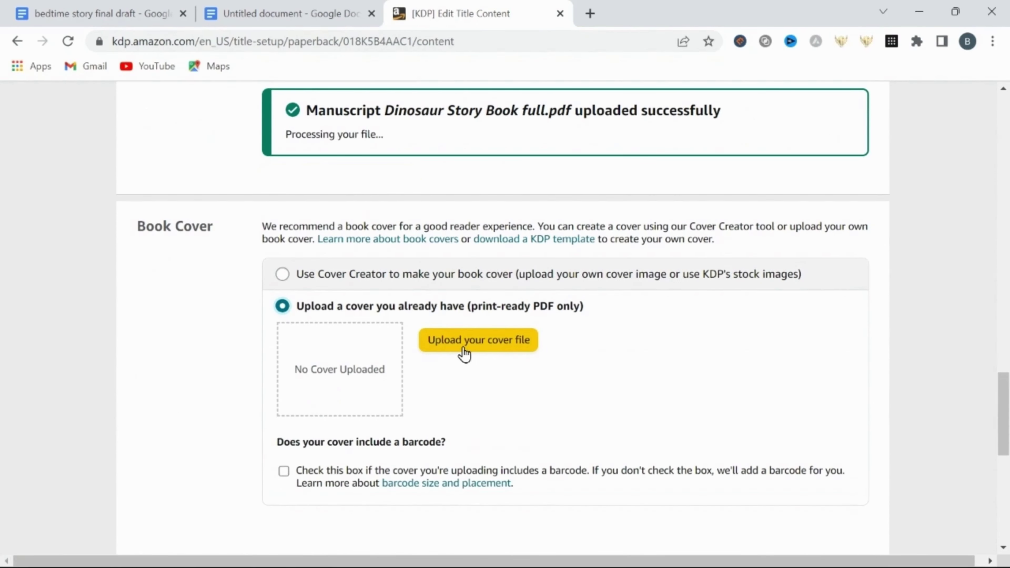
pyautogui.click(469, 344)
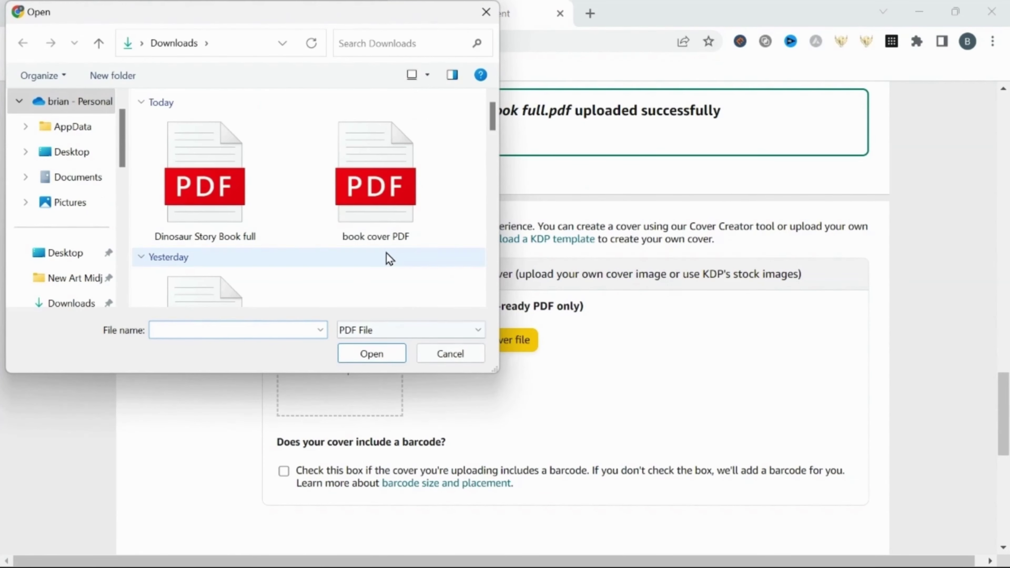
pyautogui.doubleClick(385, 197)
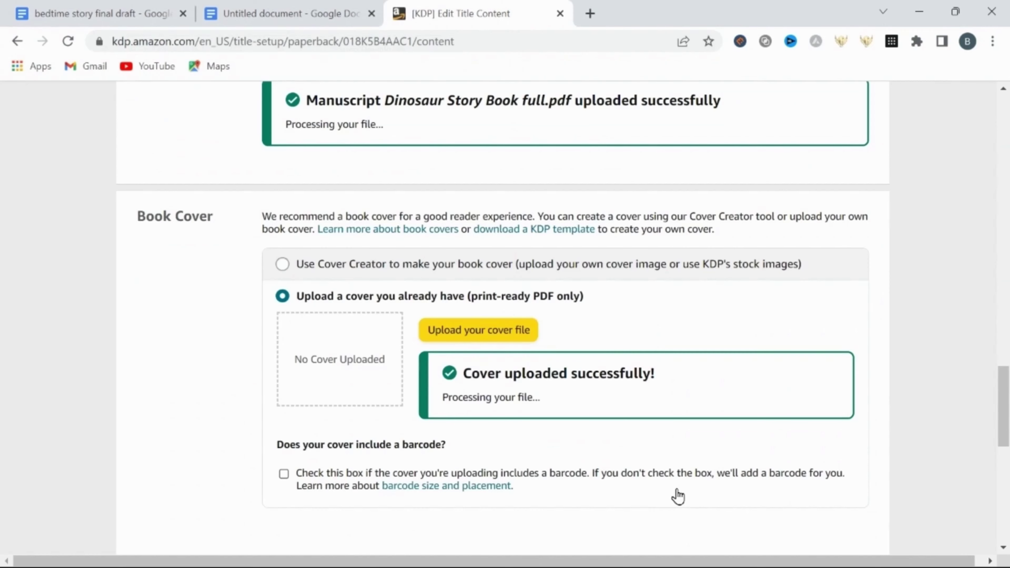
# Step: Preview the book in the KDP previewer, paging through to the last page, 24
pyautogui.scroll(-1, 677, 496)
pyautogui.scroll(-2, 678, 496)
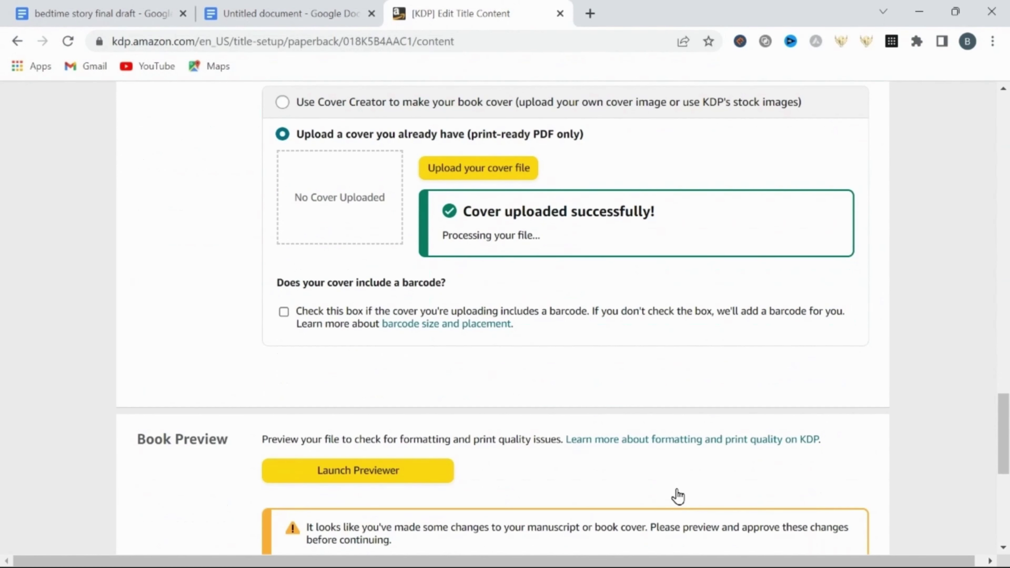
pyautogui.click(388, 475)
pyautogui.click(480, 393)
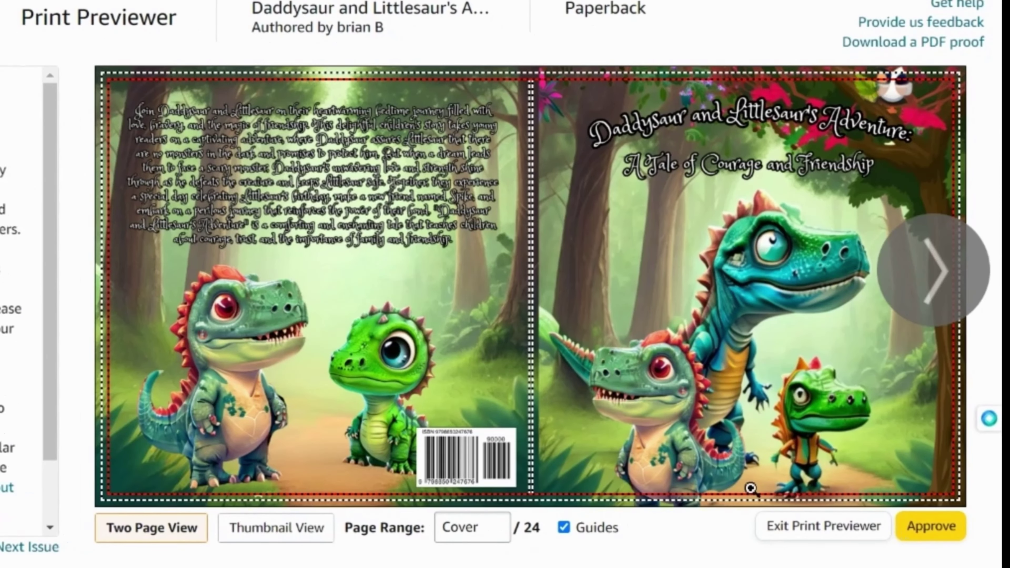
pyautogui.click(941, 295)
pyautogui.click(940, 295)
pyautogui.click(941, 295)
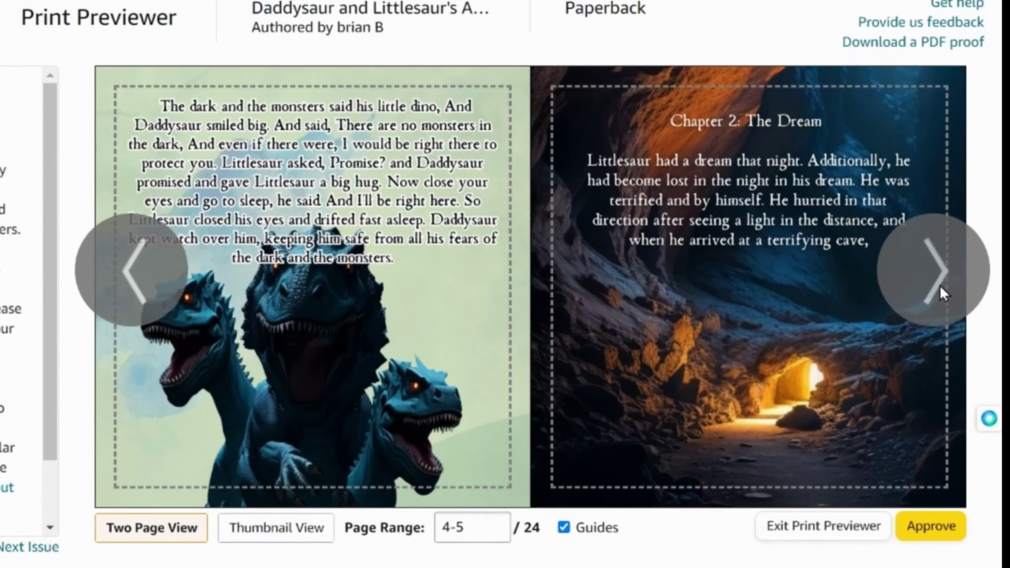
pyautogui.click(942, 295)
pyautogui.click(941, 295)
pyautogui.click(943, 294)
pyautogui.click(941, 295)
pyautogui.click(941, 295)
pyautogui.click(940, 295)
pyautogui.click(941, 295)
pyautogui.click(941, 295)
pyautogui.click(941, 296)
pyautogui.click(941, 295)
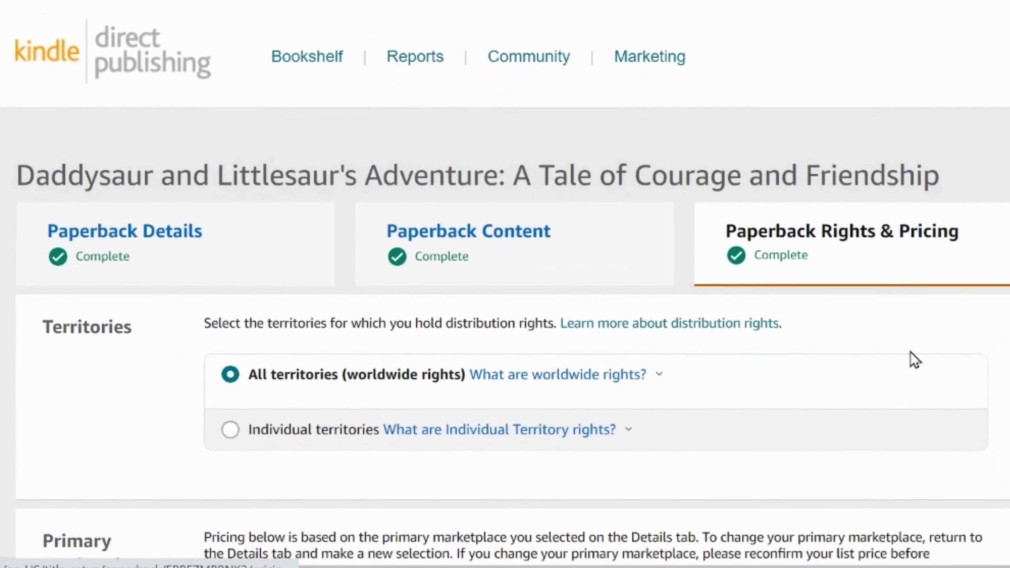
pyautogui.scroll(-5, 921, 354)
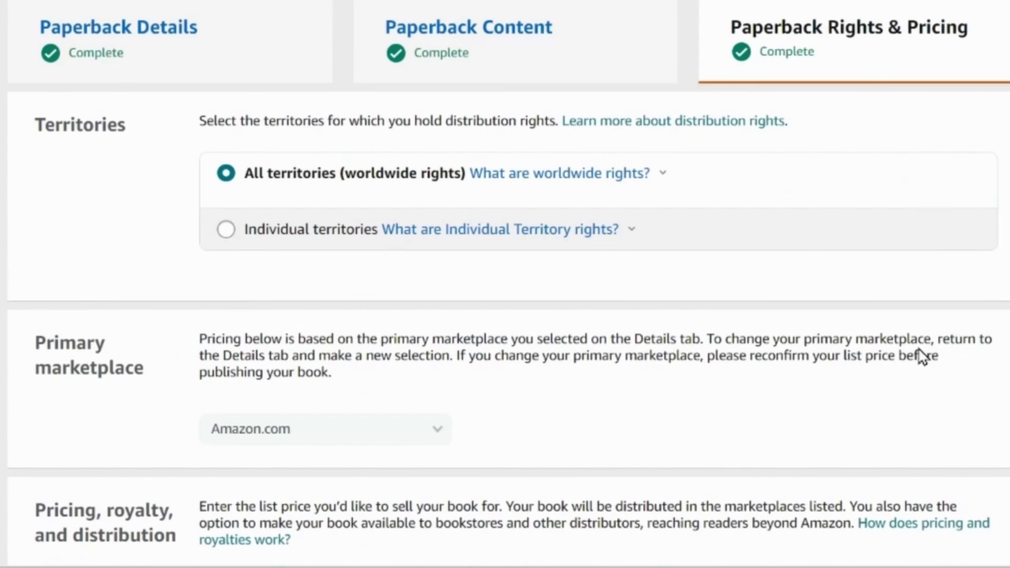
pyautogui.scroll(-5, 920, 357)
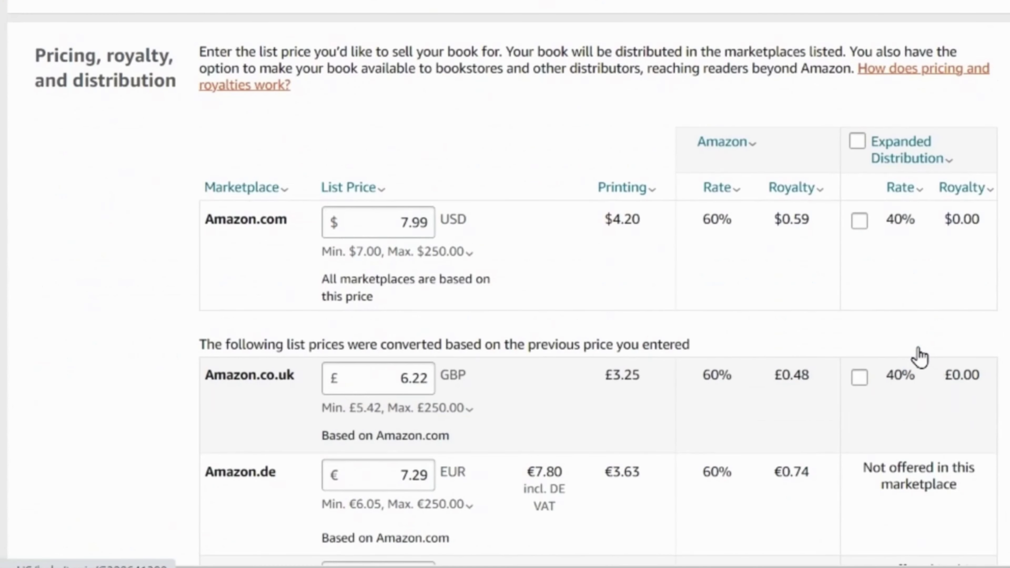
pyautogui.scroll(-10, 920, 356)
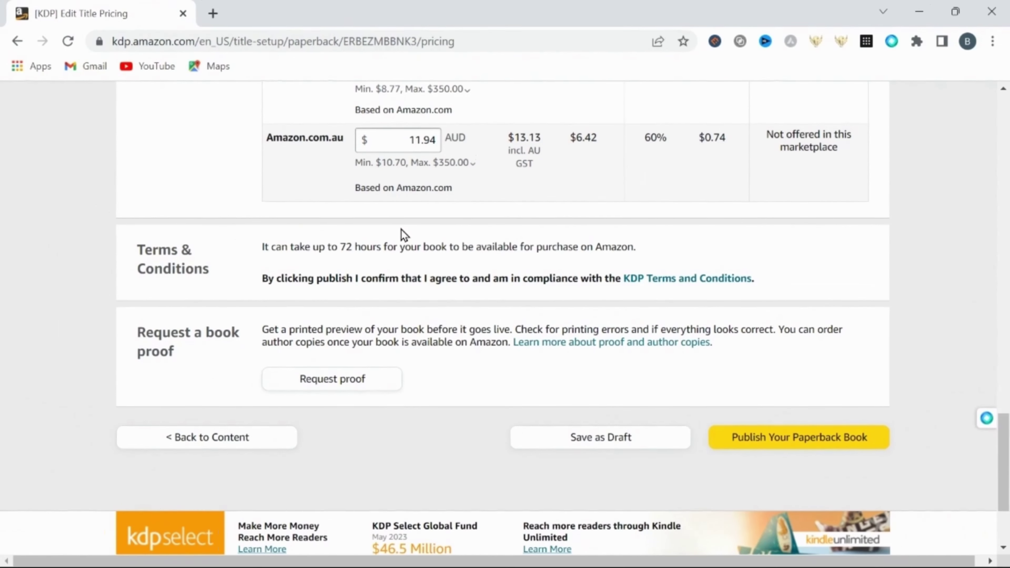